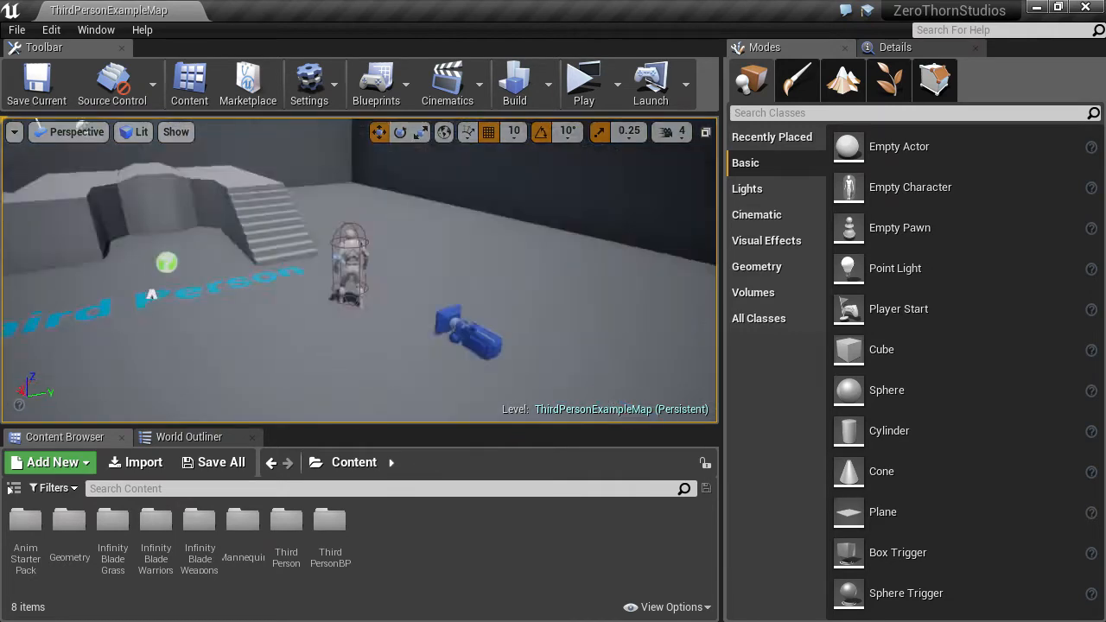
- Look around the third-person example level to examine the arena, ramp, stairs, lights and character
key(w)
key(a)
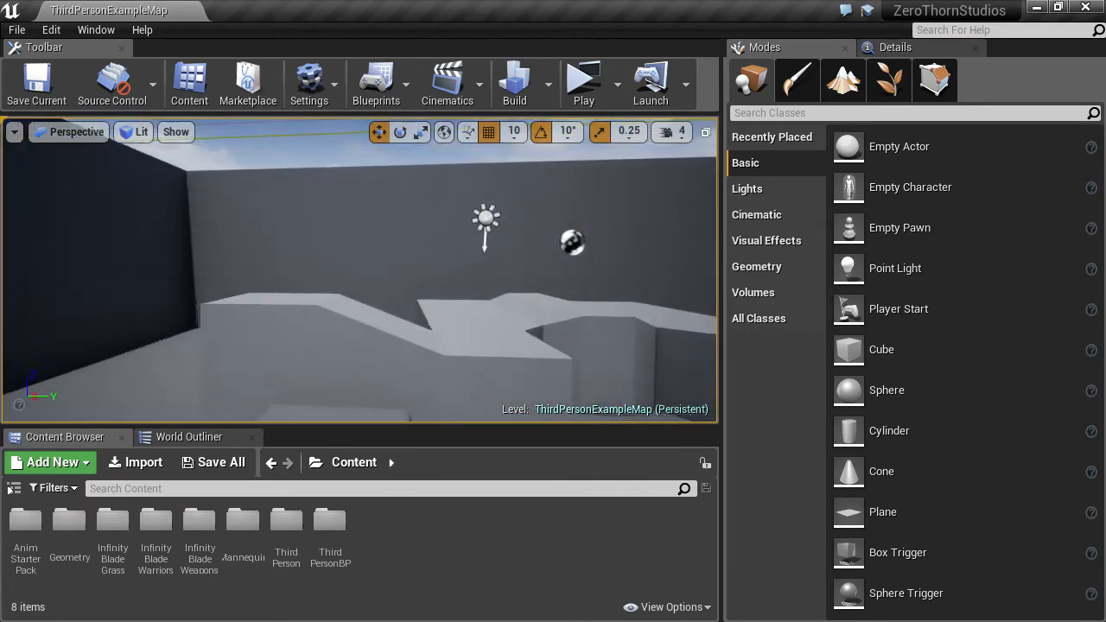
key(s)
right_drag(360, 269, 433, 371)
key(w)
right_drag(360, 371, 442, 194)
key(s)
key(s)
key(w)
key(s)
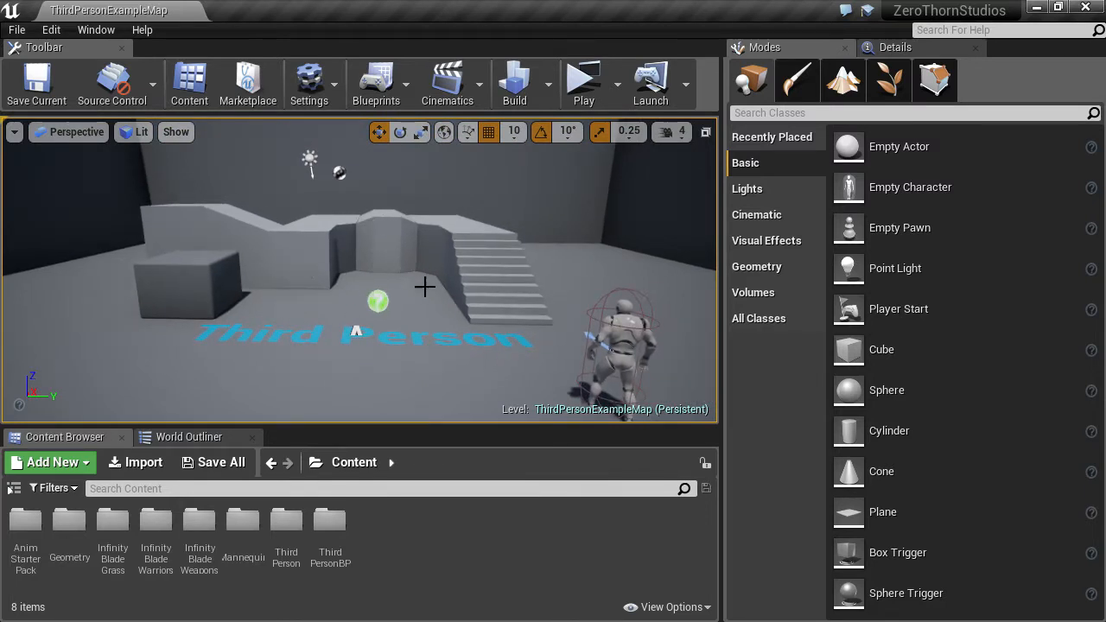
mouse_move(418, 309)
right_down()
mouse_move(472, 214)
mouse_move(472, 362)
mouse_move(420, 287)
right_up()
key(w)
key(s)
- Show the folder tree of the project content and look through its folders
click(14, 489)
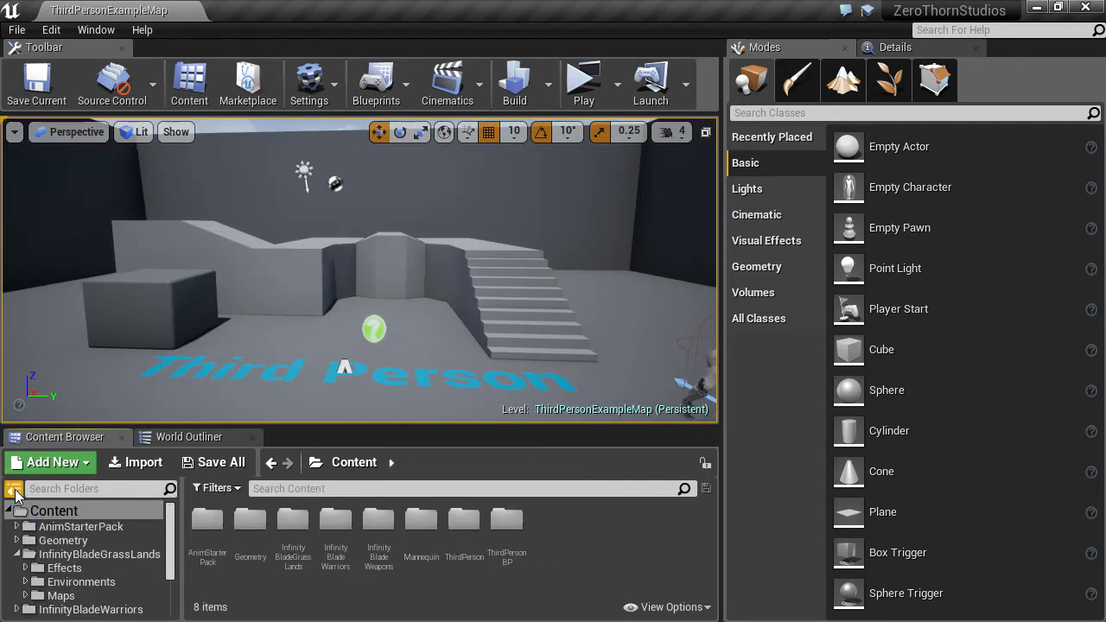
scroll(76, 540, down, 2)
scroll(90, 597, down, 1)
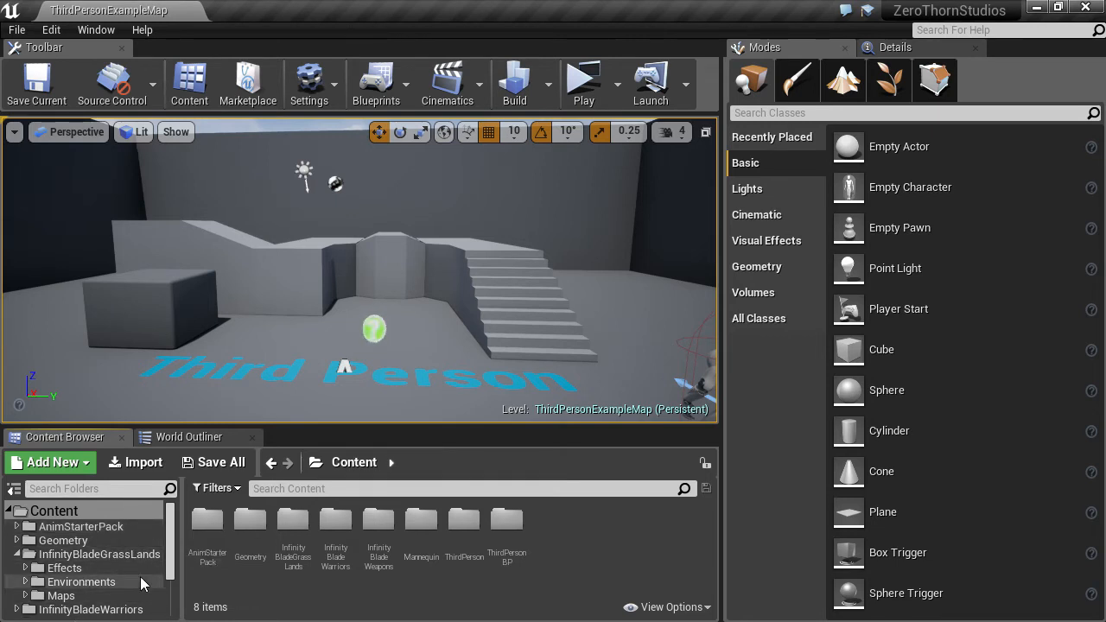
- Filter the project content to Static Mesh assets and browse them
click(210, 489)
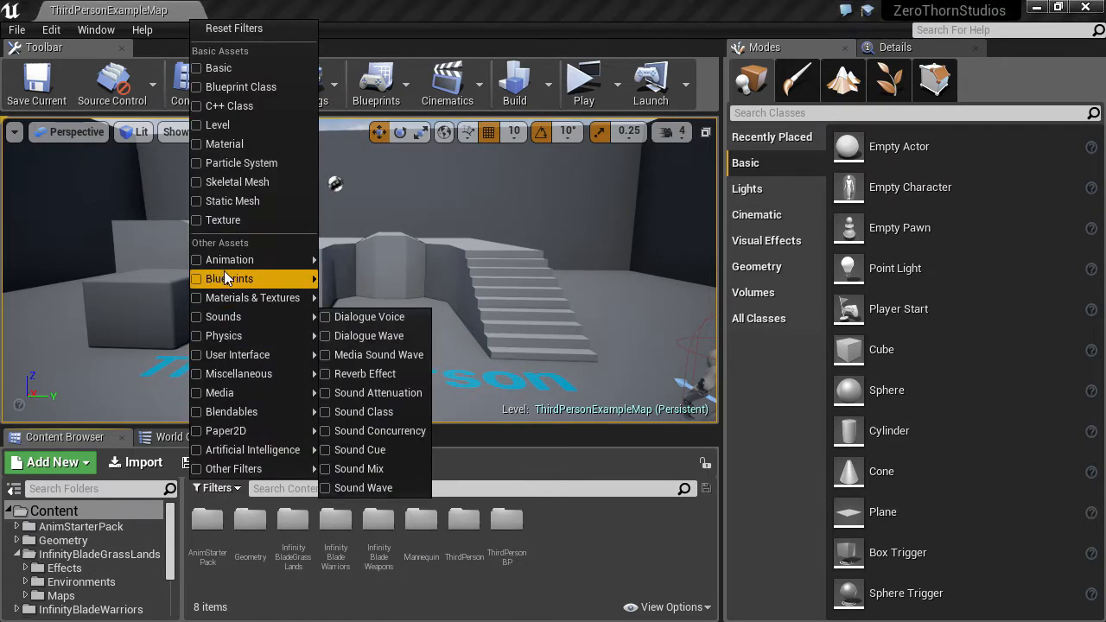
click(227, 202)
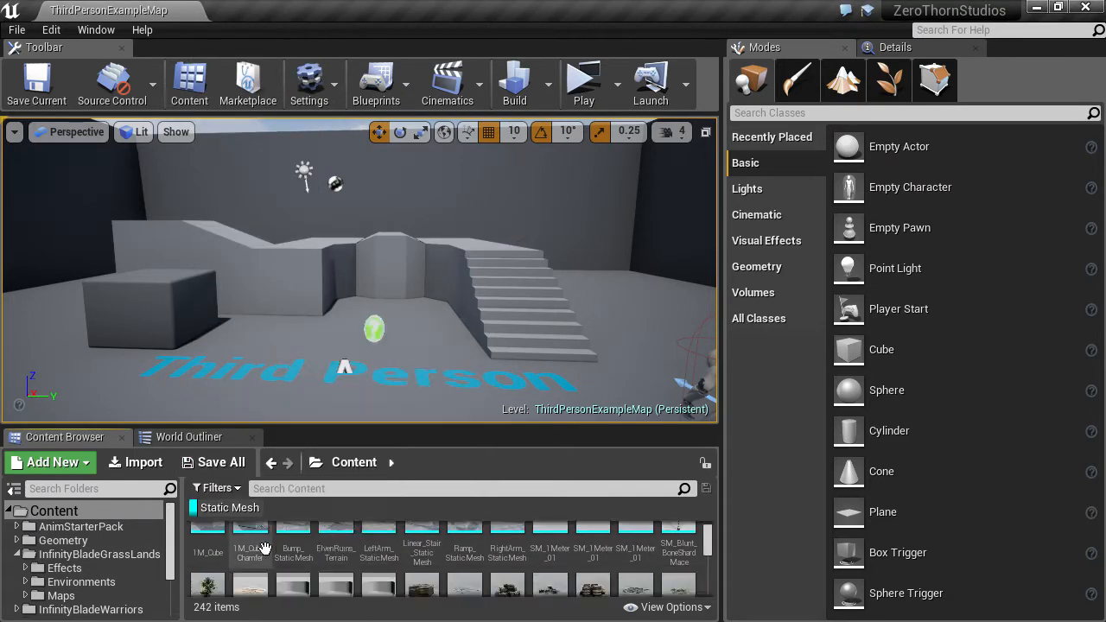
scroll(277, 544, down, 1)
scroll(277, 545, up, 2)
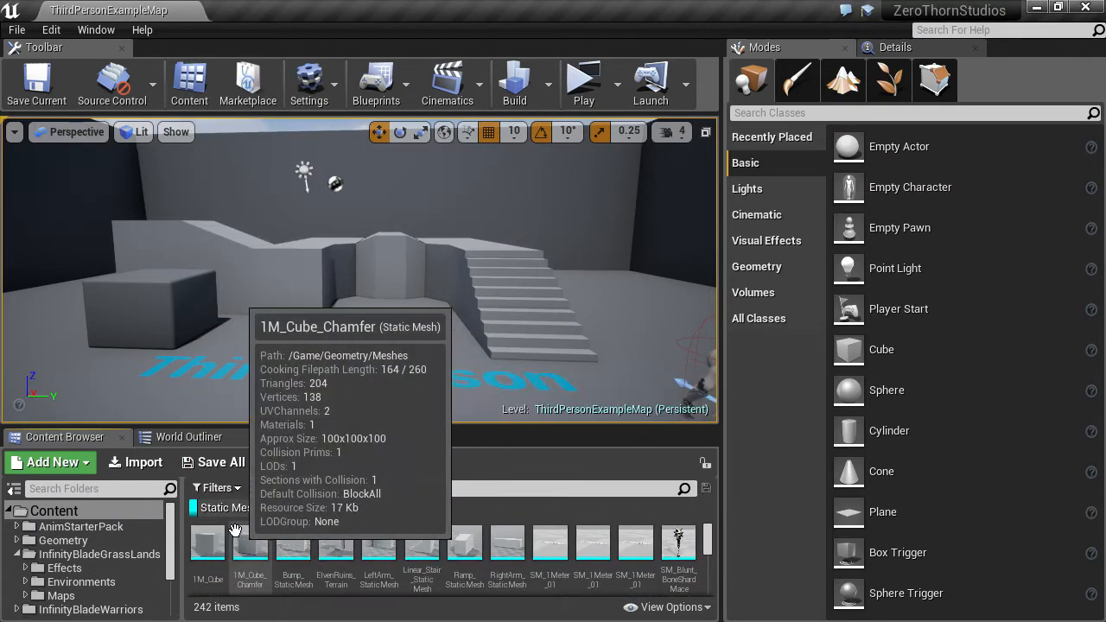
- Turn off the Static Mesh filter and remove all content filters
click(225, 511)
right_click(225, 510)
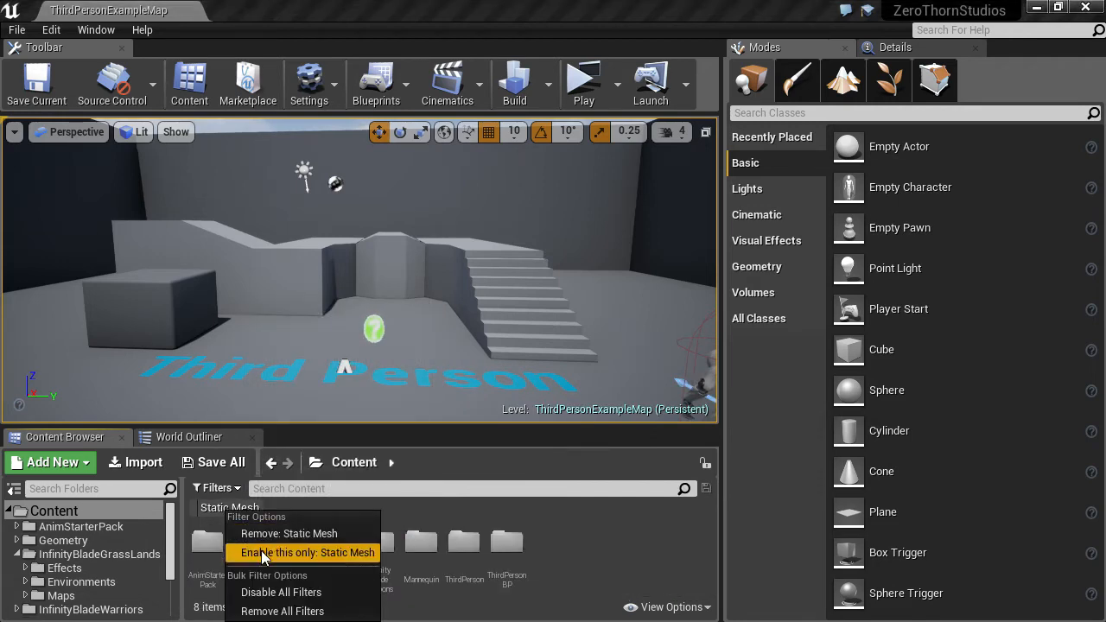
click(259, 611)
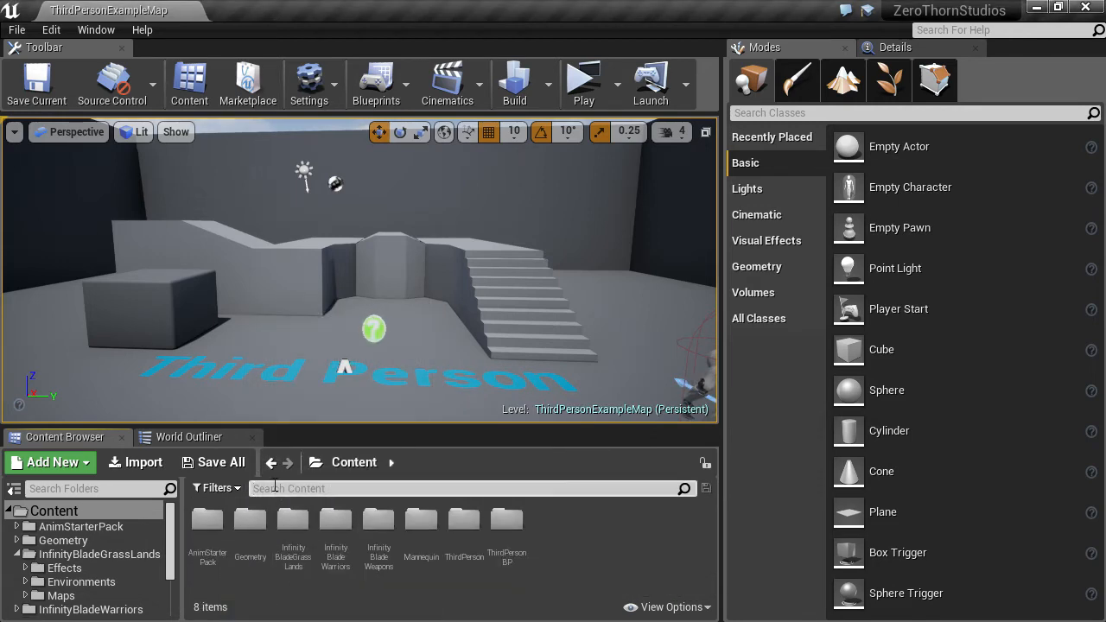
- Search the project content for "static", browse the matching assets, and clear the search
text(ic)
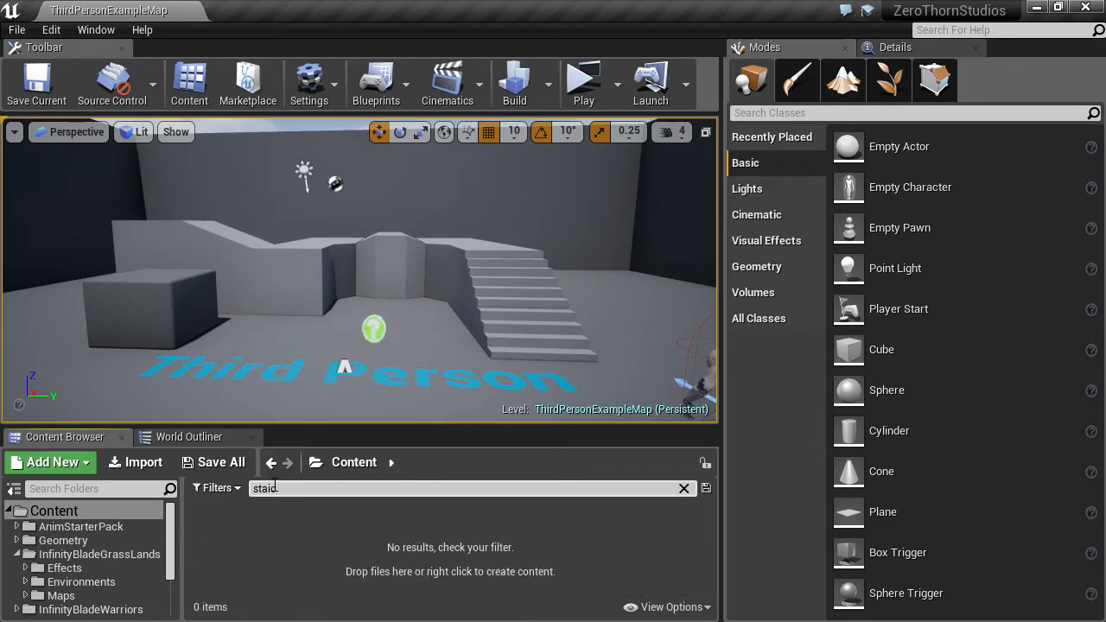
key(BackSpace)
key(BackSpace)
text(t)
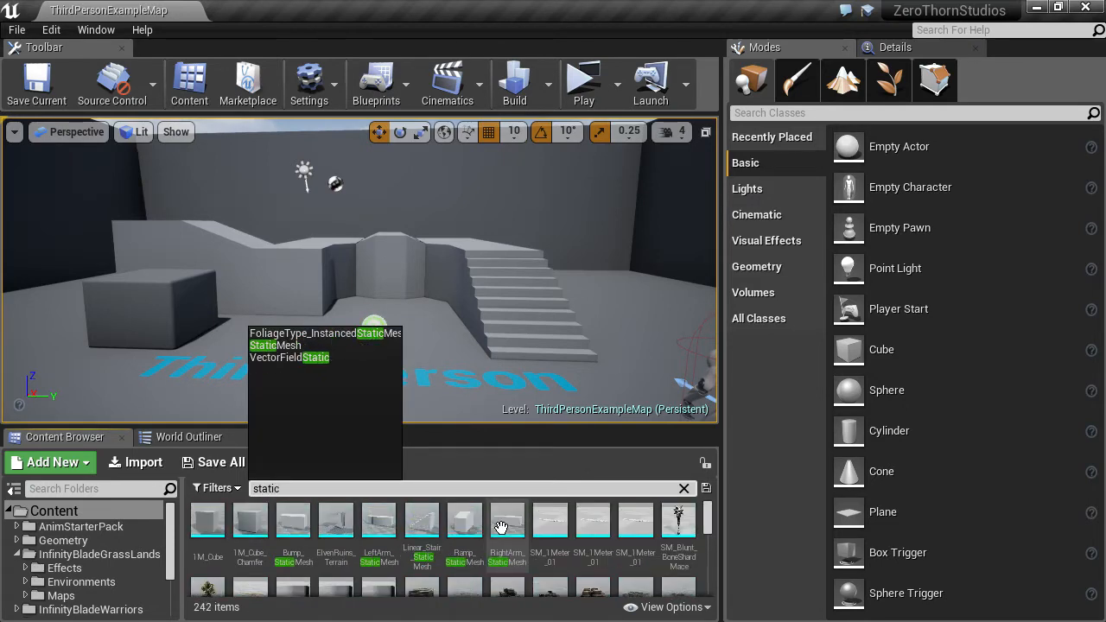
scroll(501, 527, down, 5)
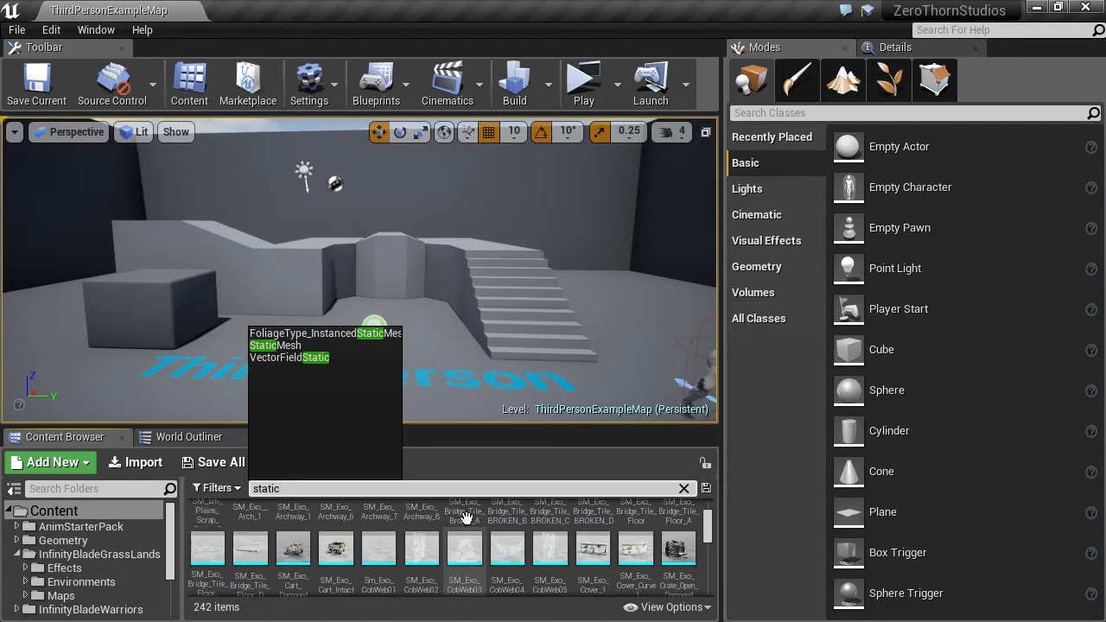
scroll(465, 519, up, 5)
click(304, 482)
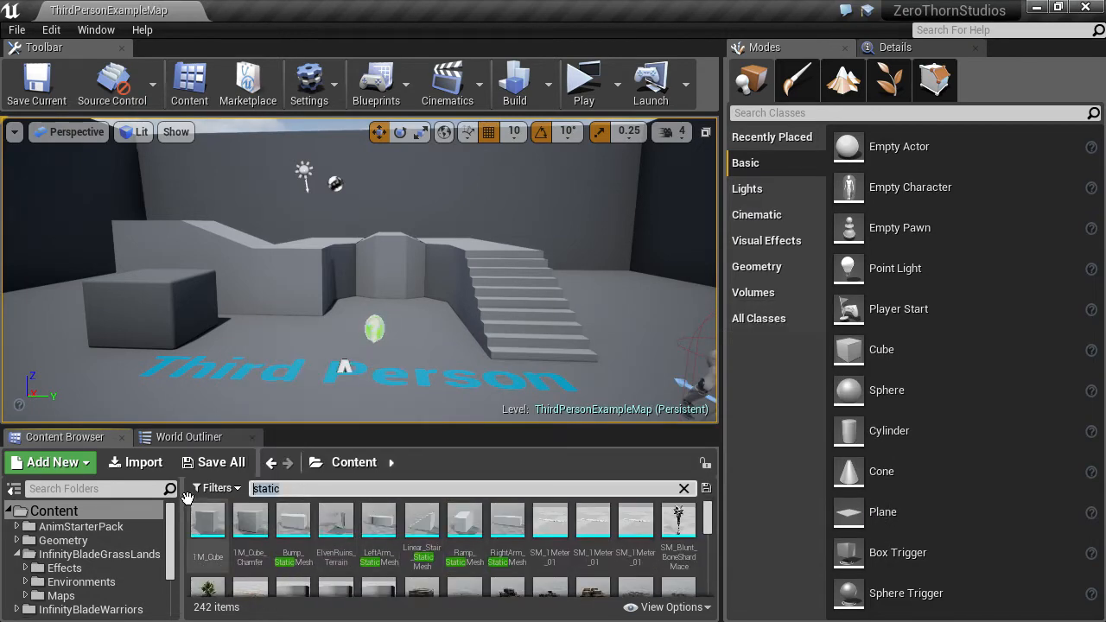
key(BackSpace)
- Browse the World Outliner and select the light source, right arm mesh and floor to locate them in the level
right_drag(336, 338, 297, 268)
click(189, 437)
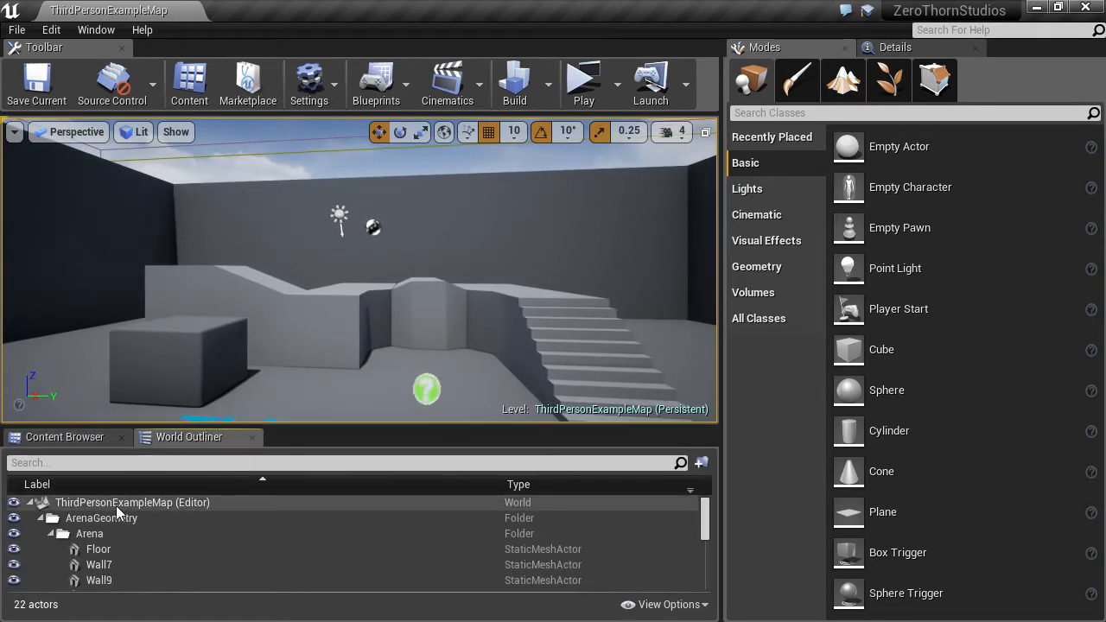
scroll(116, 510, down, 5)
click(120, 543)
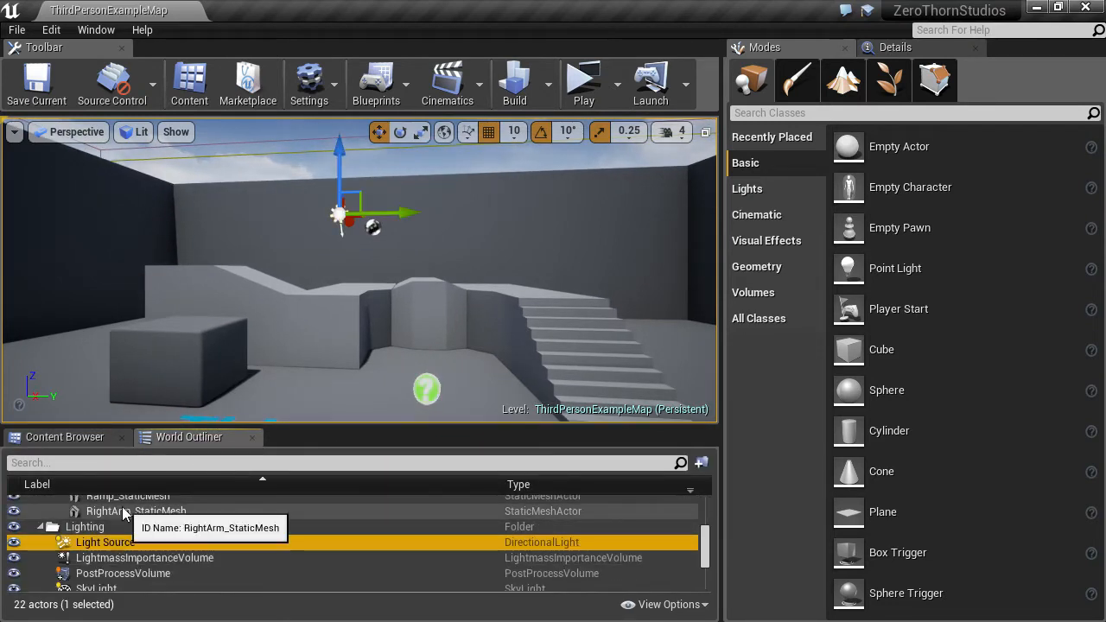
click(124, 511)
scroll(125, 511, up, 3)
click(111, 548)
scroll(108, 545, up, 2)
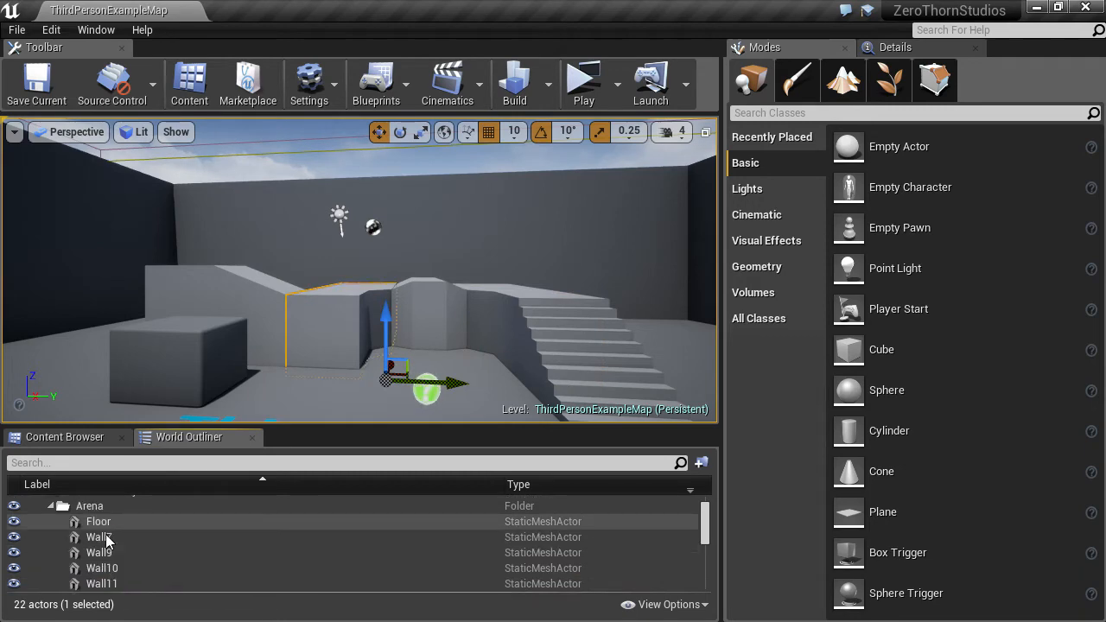
click(98, 522)
right_drag(345, 260, 369, 320)
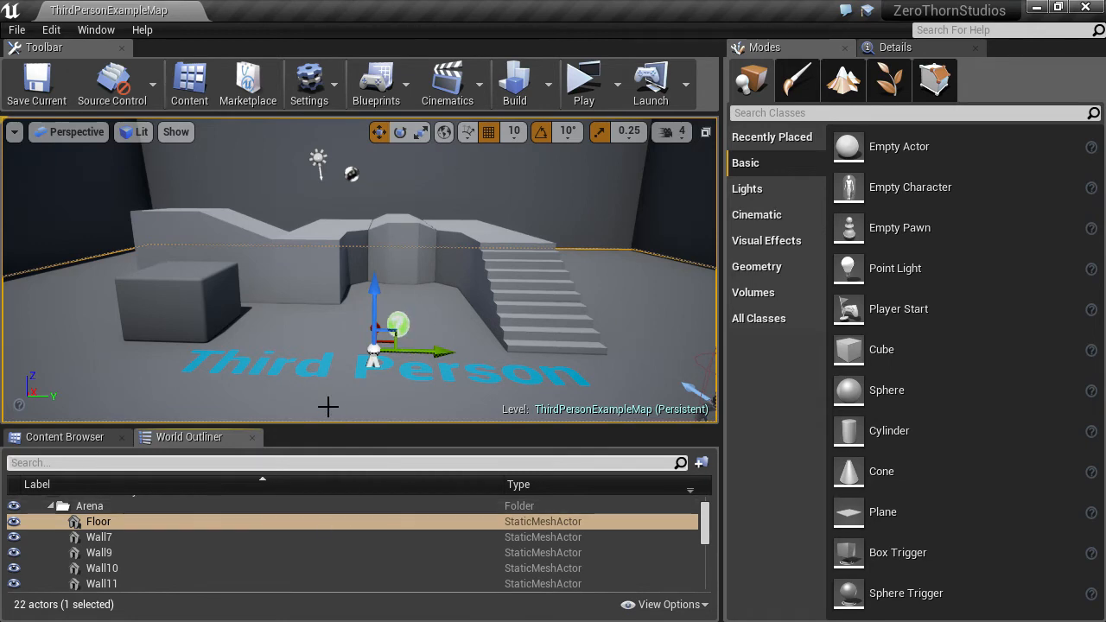
- Search the level's actors for "player", select the network player start and focus the view on it
text(player)
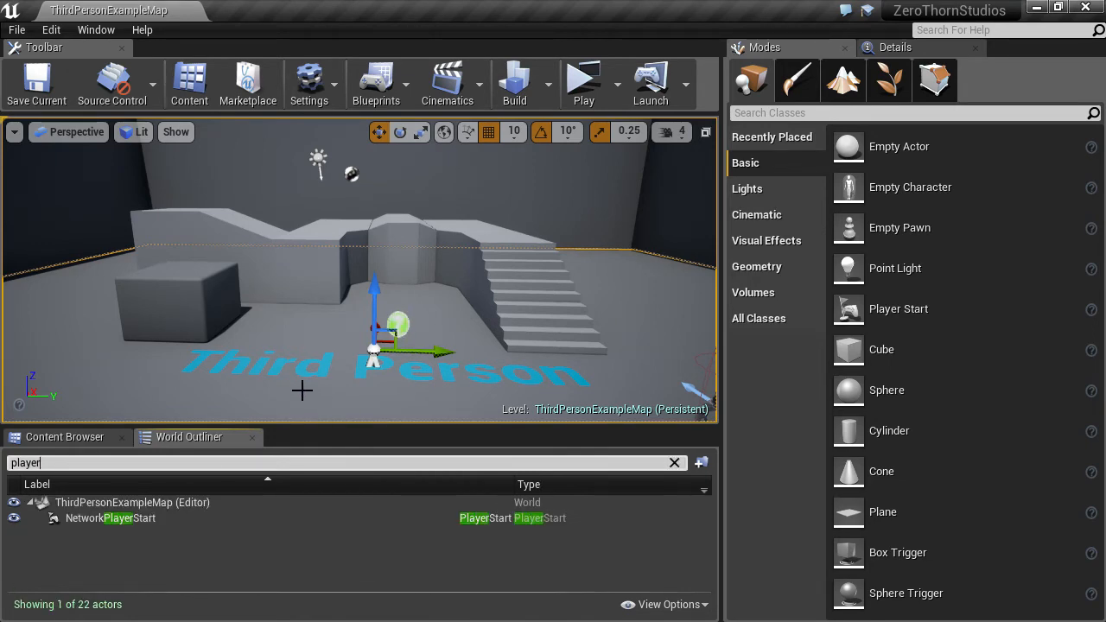
click(221, 519)
key(f)
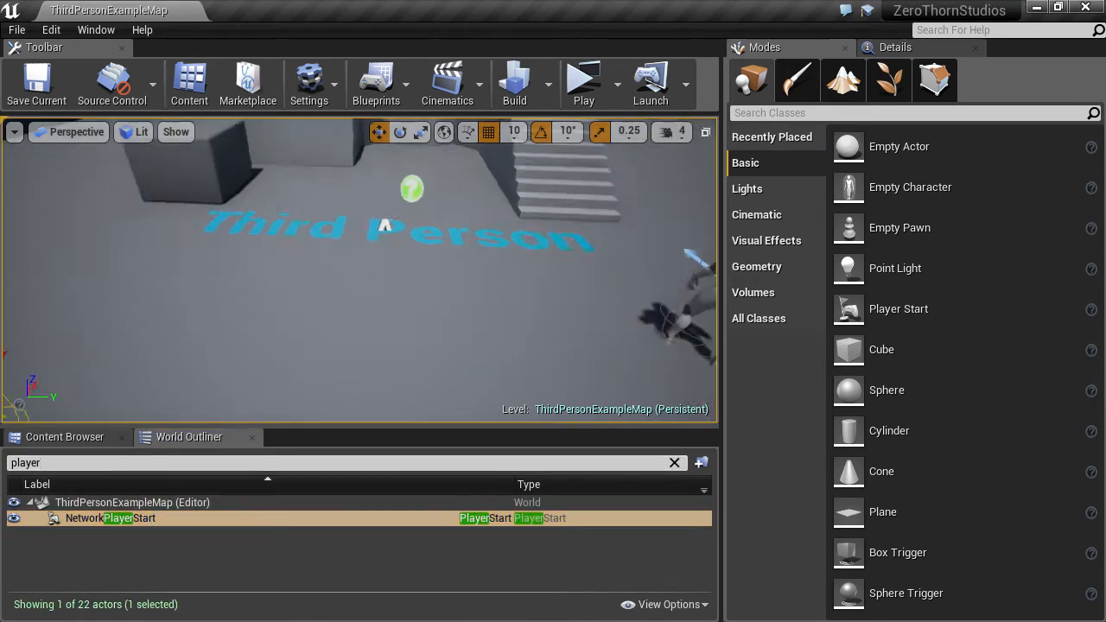
right_drag(360, 270, 400, 180)
key(s)
key(a)
key(w)
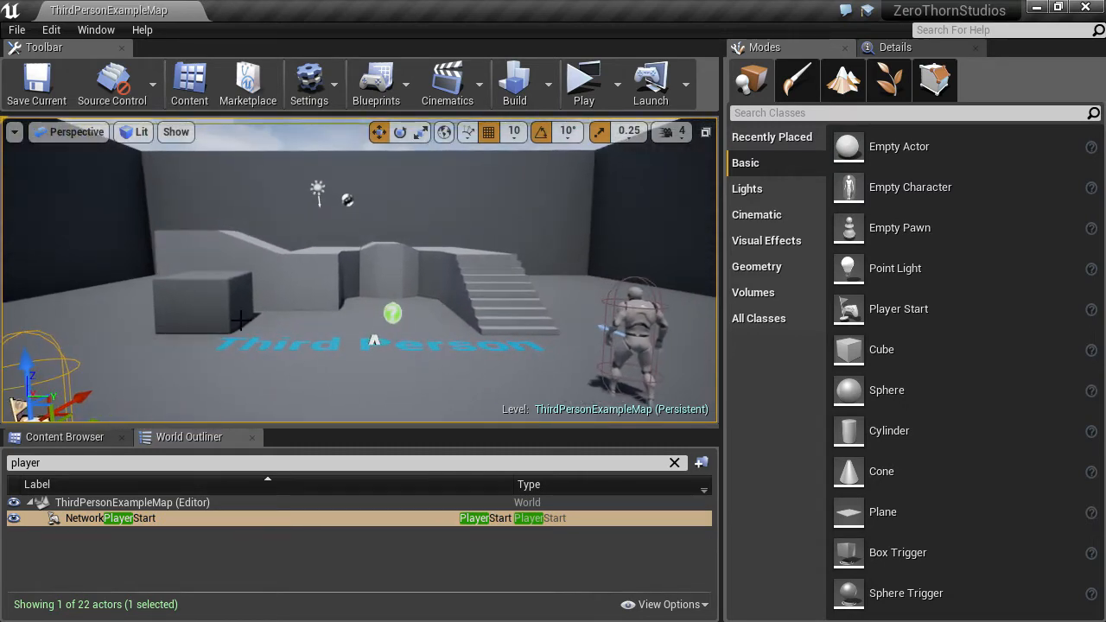
- Play the level, run the character across the floor, and stop the preview
click(582, 89)
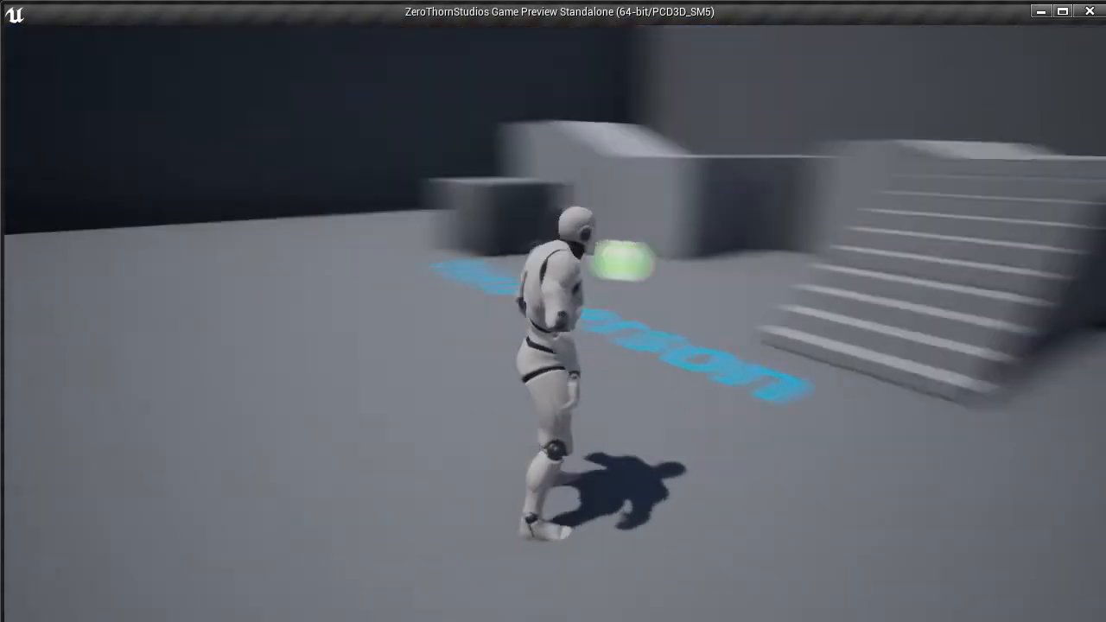
key(w)
key(d)
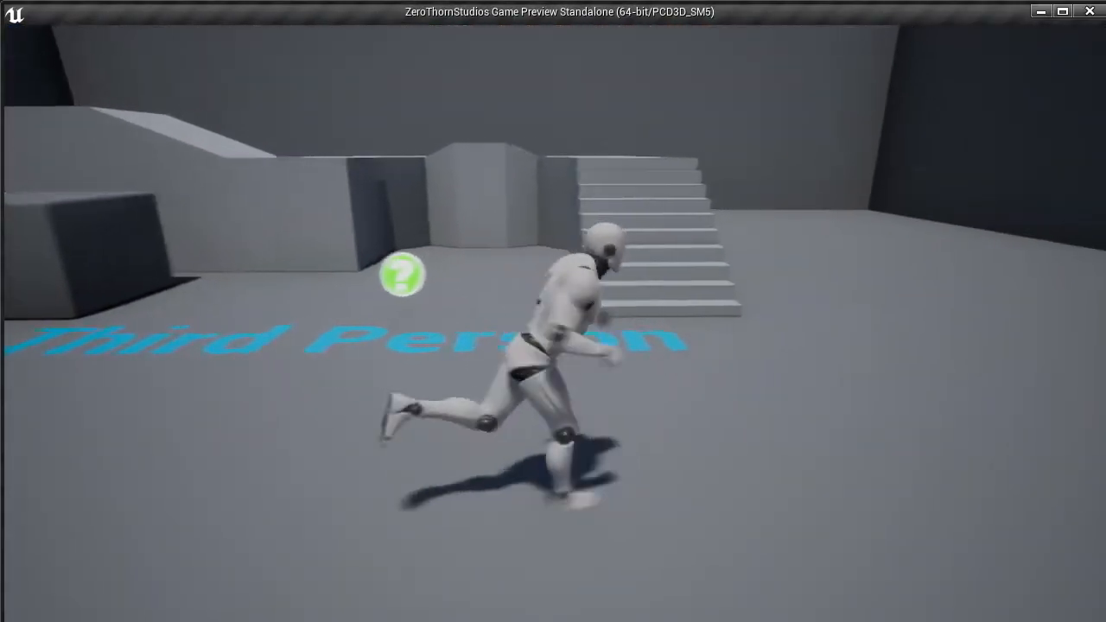
key(Escape)
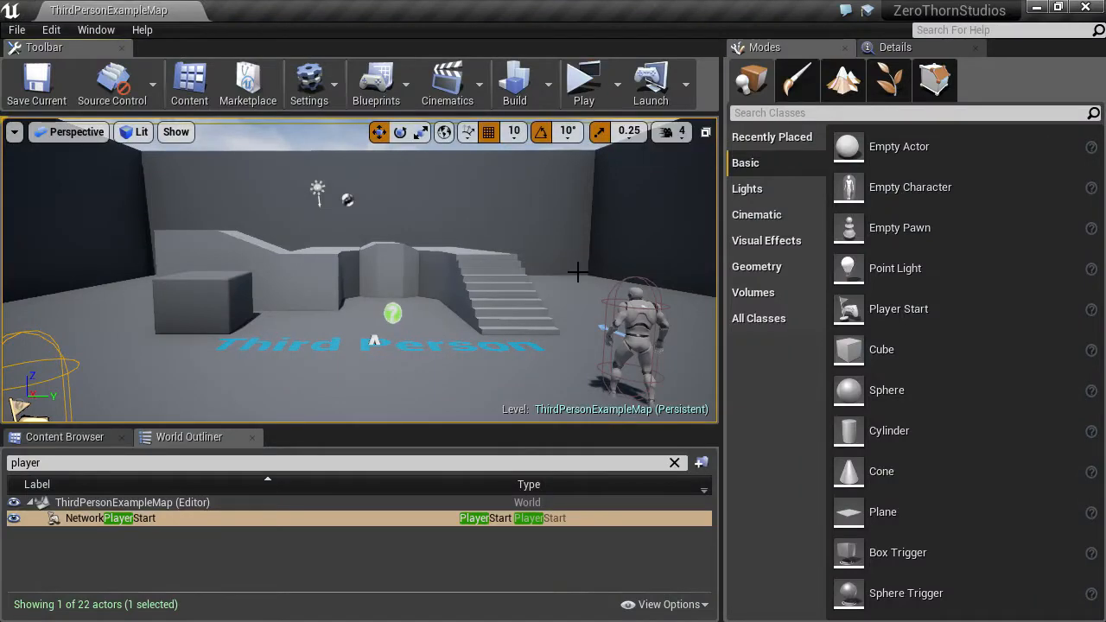
- Reset the placed third-person character's Auto Possess Player setting to Disabled and test the spawn by playing the level
click(634, 337)
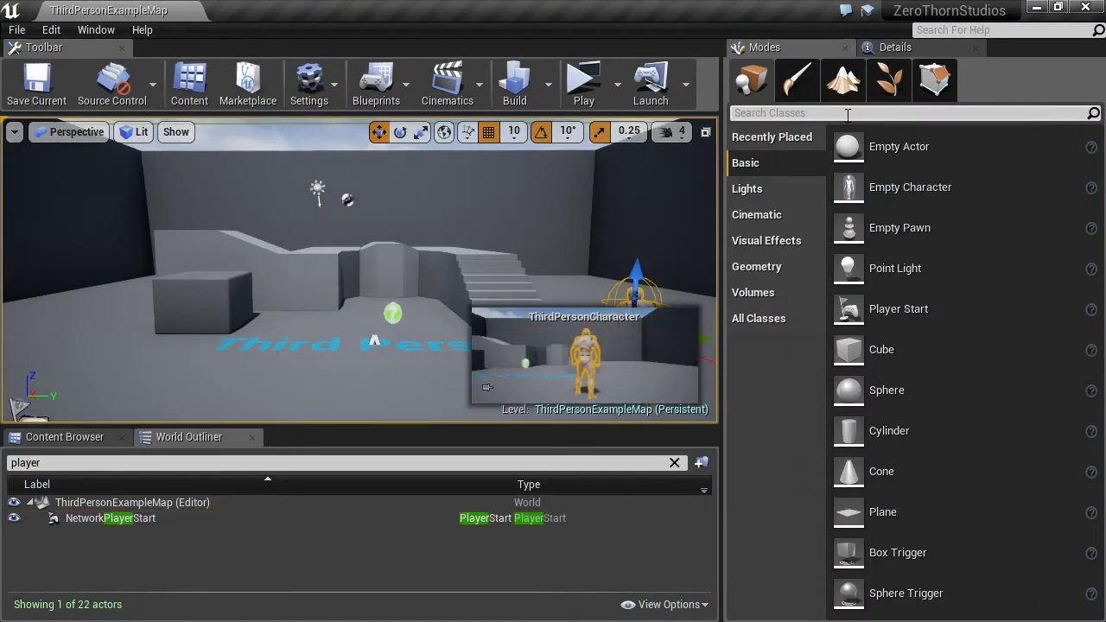
click(893, 49)
scroll(982, 415, down, 15)
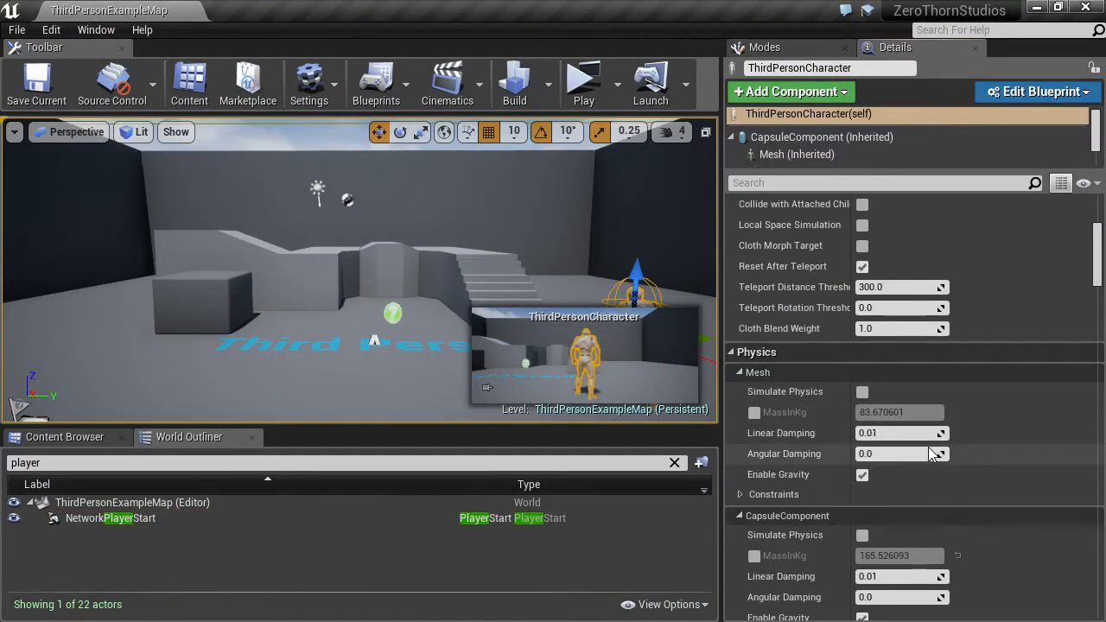
scroll(929, 445, down, 8)
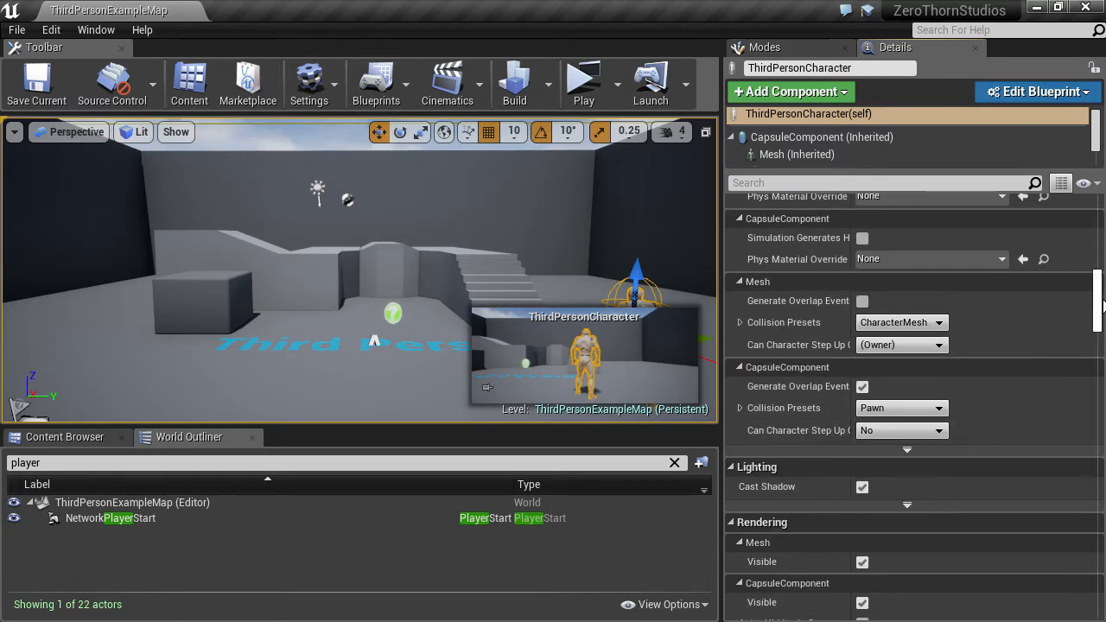
drag(1103, 303, 1103, 588)
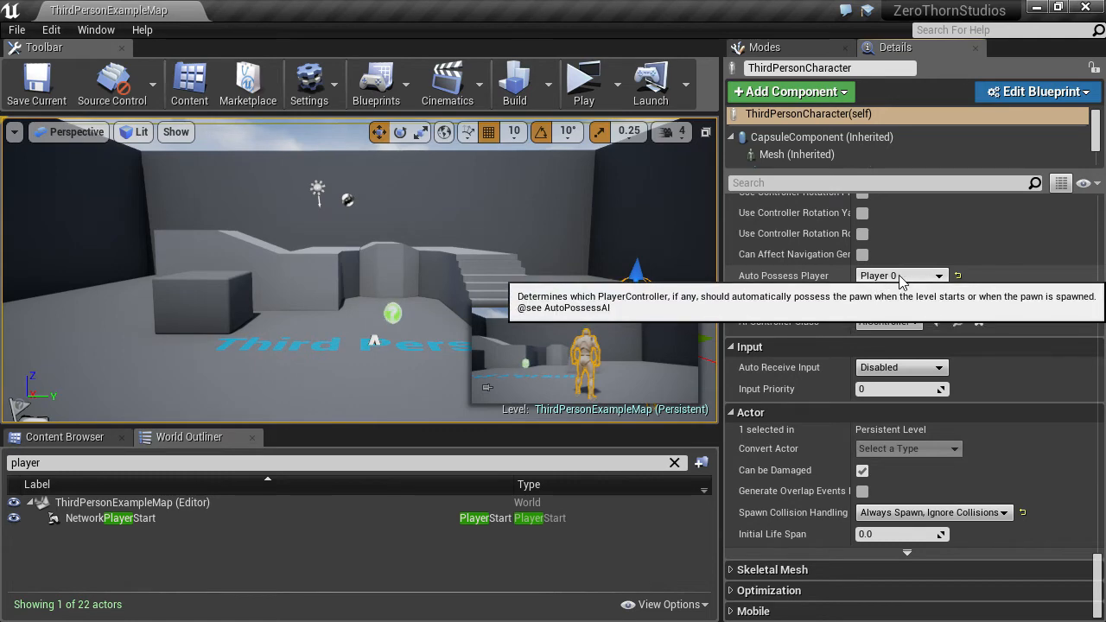
click(958, 275)
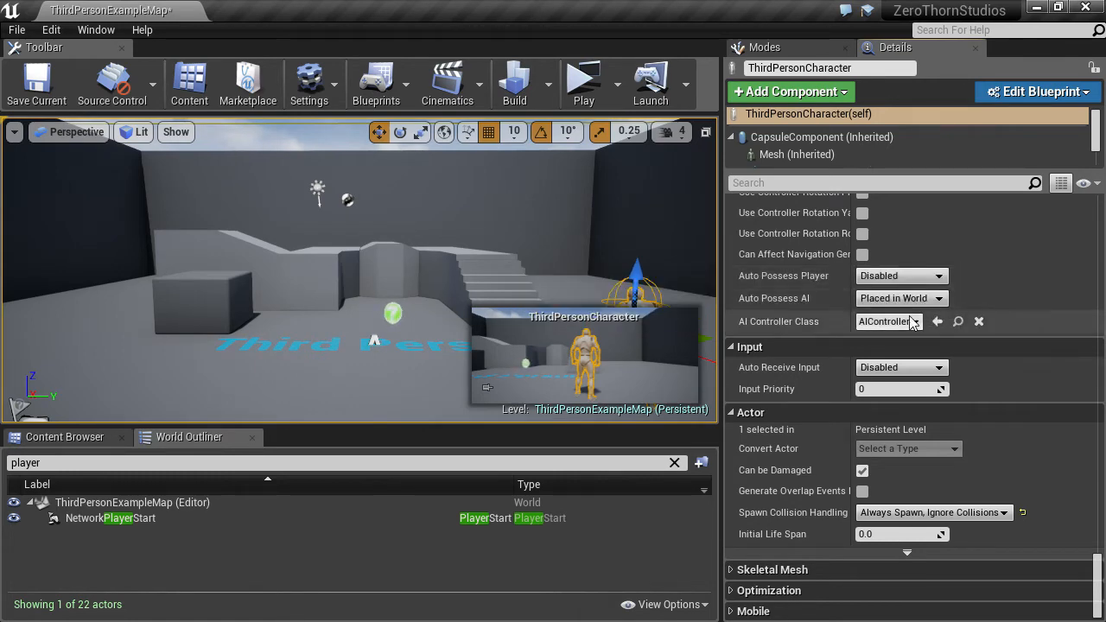
click(592, 102)
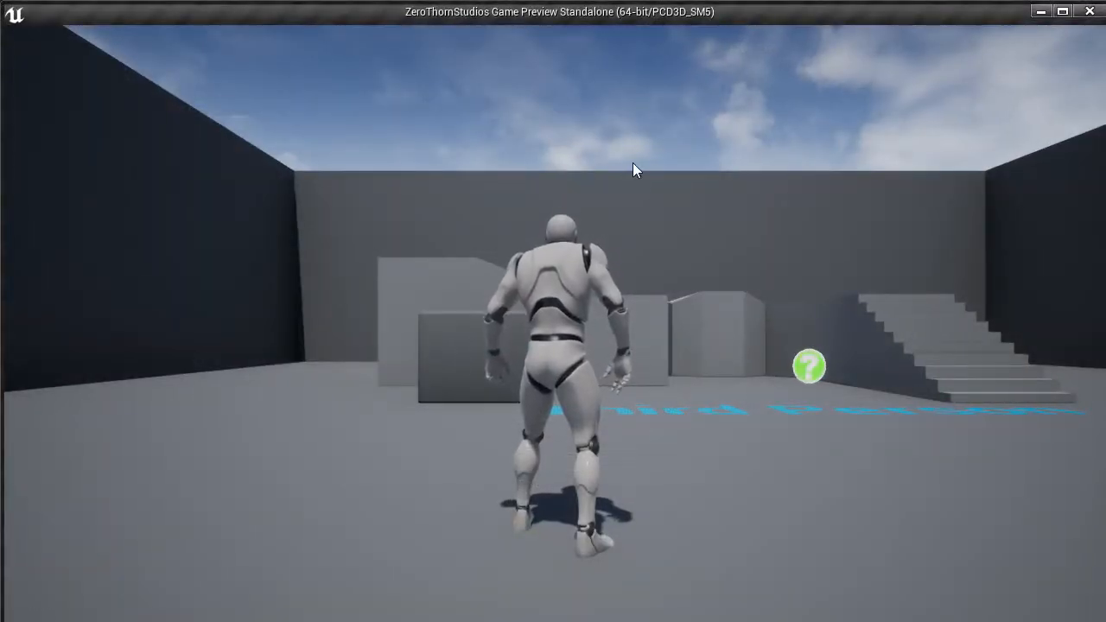
key(Escape)
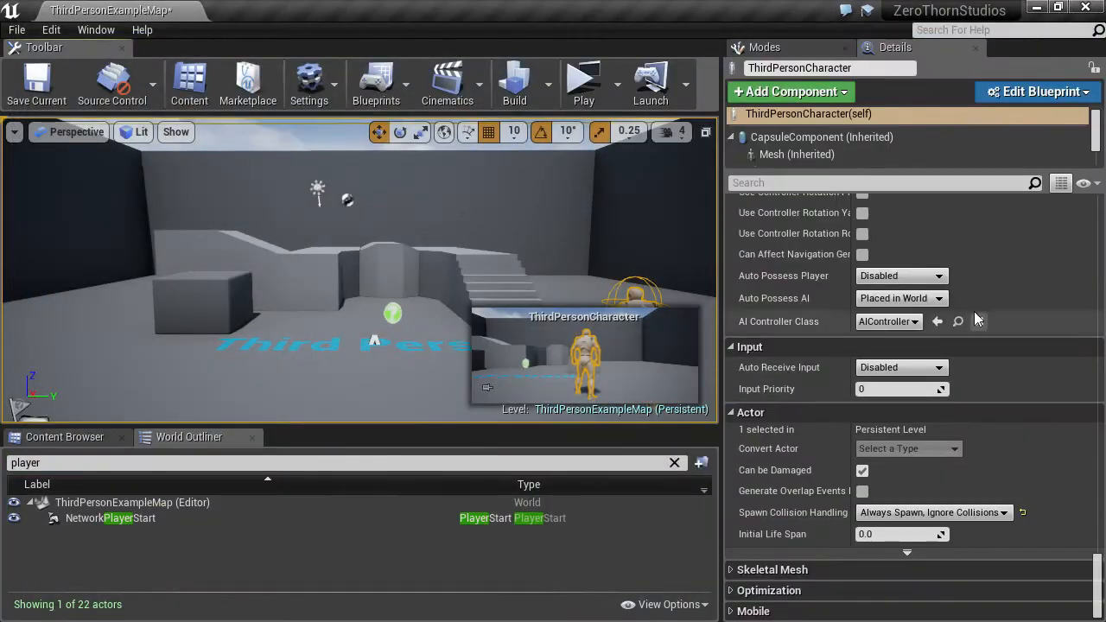
- Set the third-person character's Auto Possess Player to Player 0 and play the level again
click(917, 277)
click(891, 302)
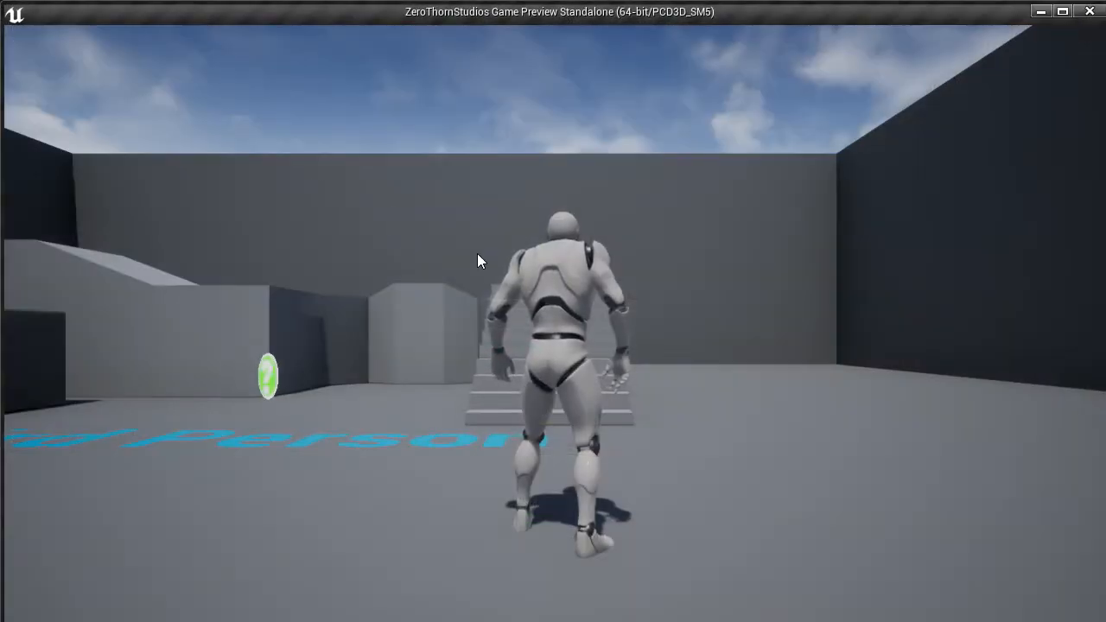
click(478, 256)
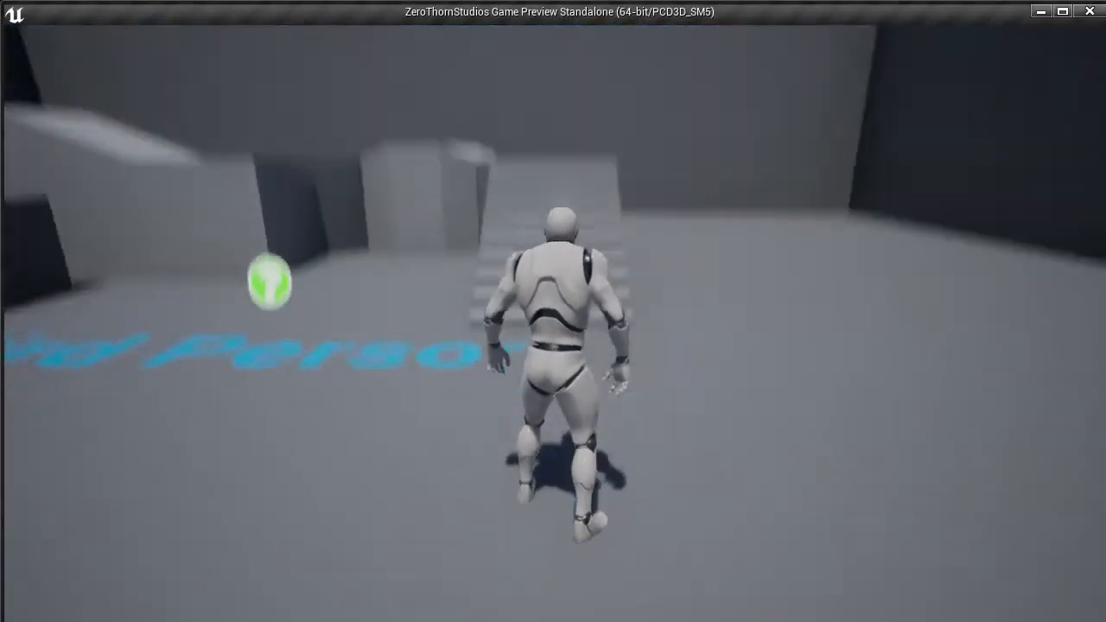
key(Escape)
- Delete the placed third-person character from the level
right_drag(181, 299, 327, 273)
right_drag(620, 246, 571, 251)
key(Delete)
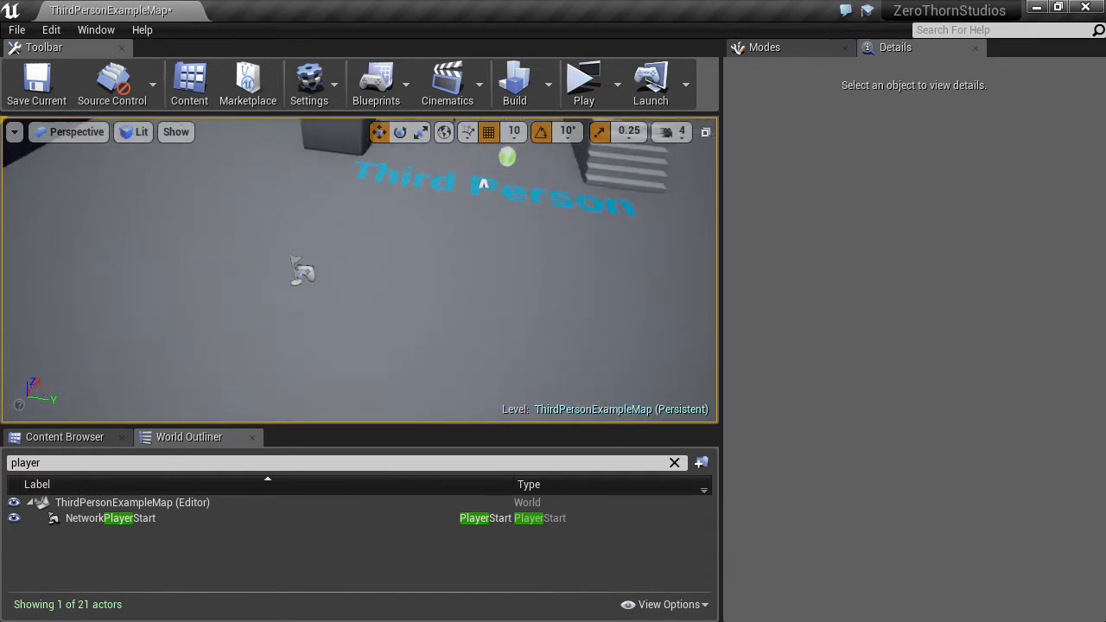
- Duplicate the network player start and place the copy on the floor at about X -960 cm, Y 74 cm
mouse_move(345, 346)
right_down()
mouse_move(341, 333)
mouse_move(346, 347)
right_up()
click(268, 324)
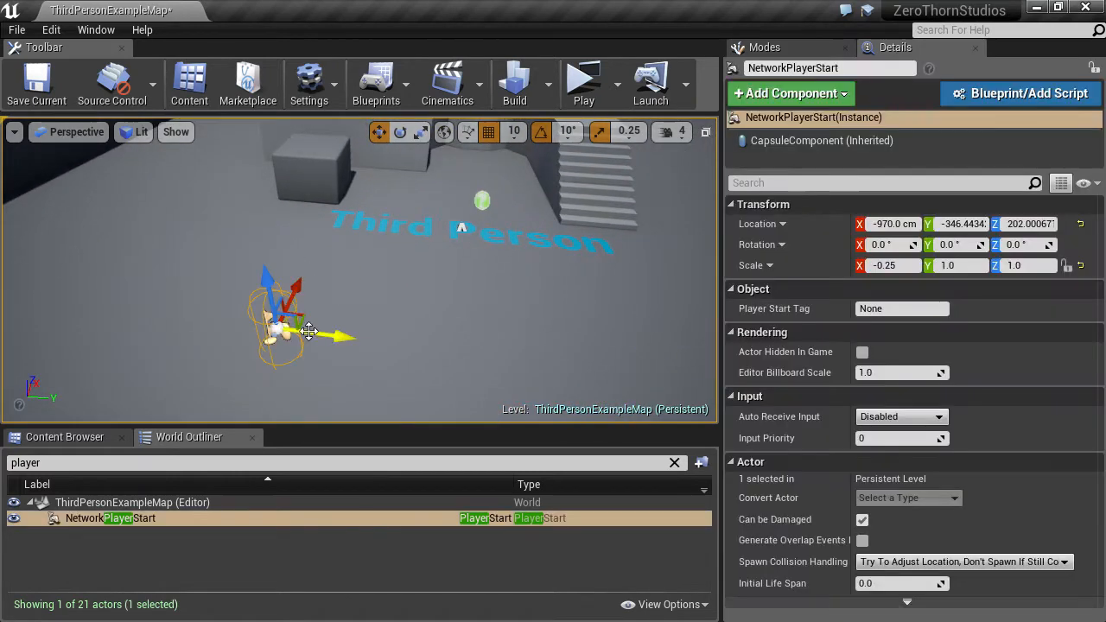
alt+drag(327, 334, 335, 335)
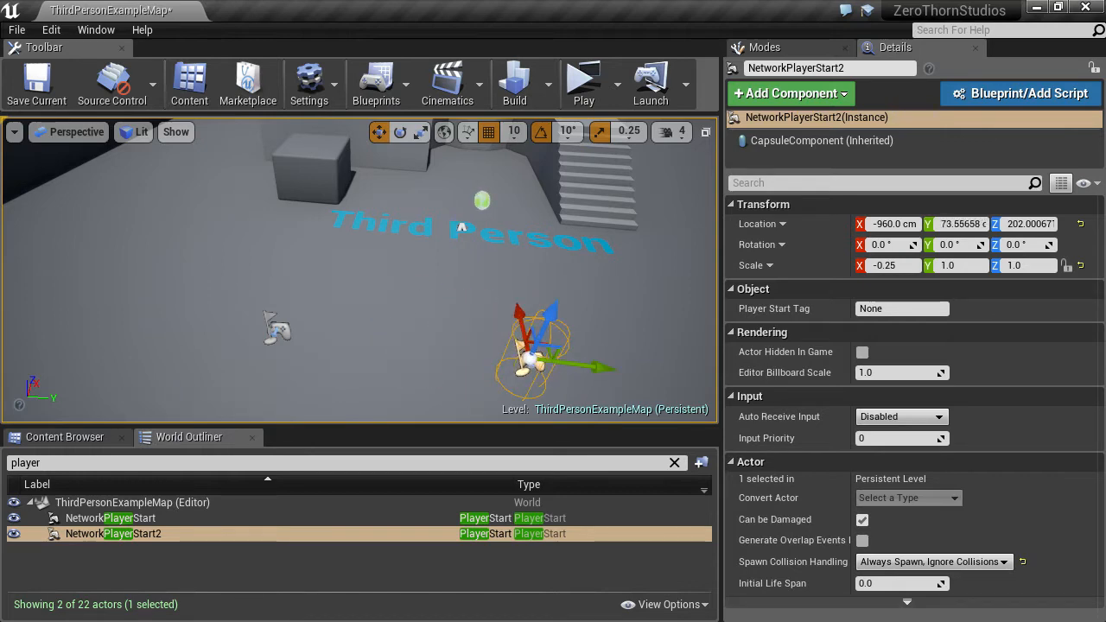
- Undo the copied player start's last move, duplicate it again and place the new copy at about X -950 cm, Y 414 cm
right_drag(351, 279, 351, 279)
key(ctrl+z)
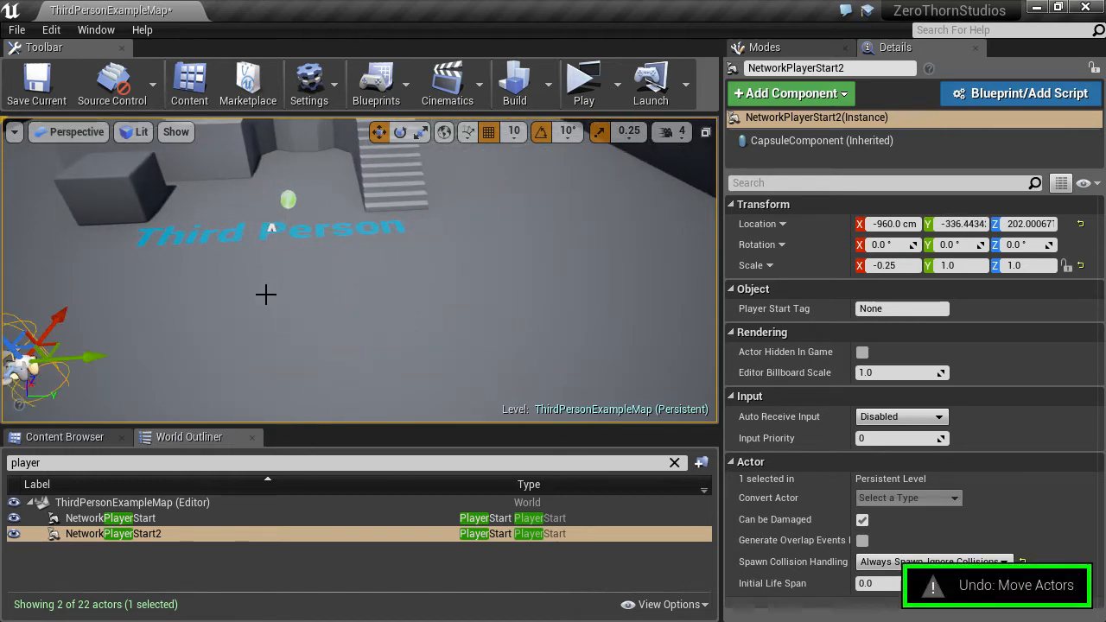
right_drag(265, 293, 173, 302)
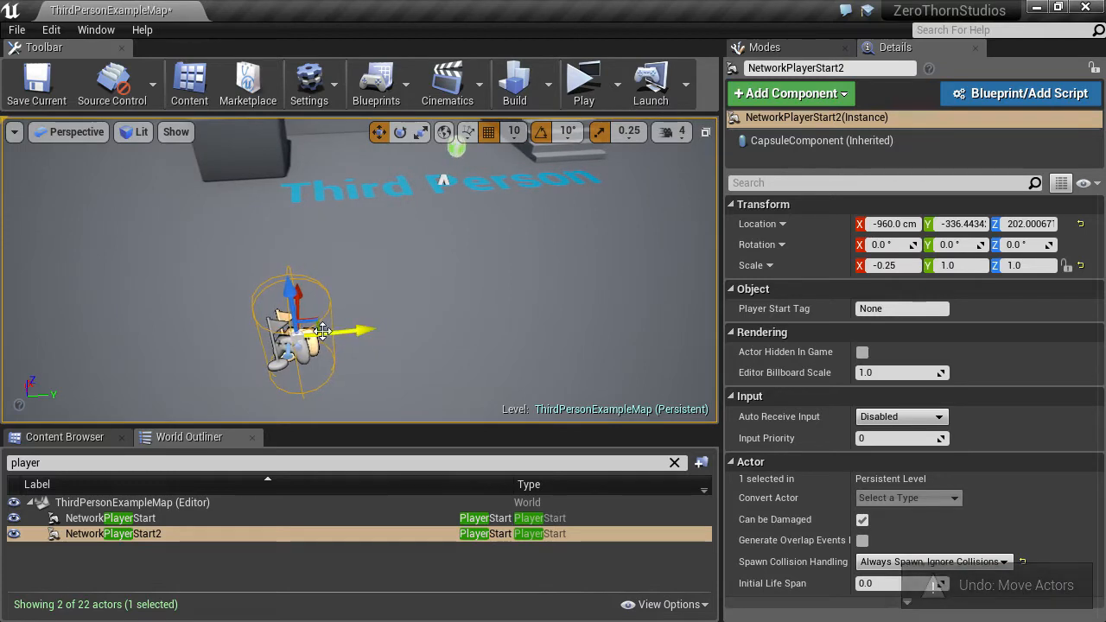
key(ctrl+w)
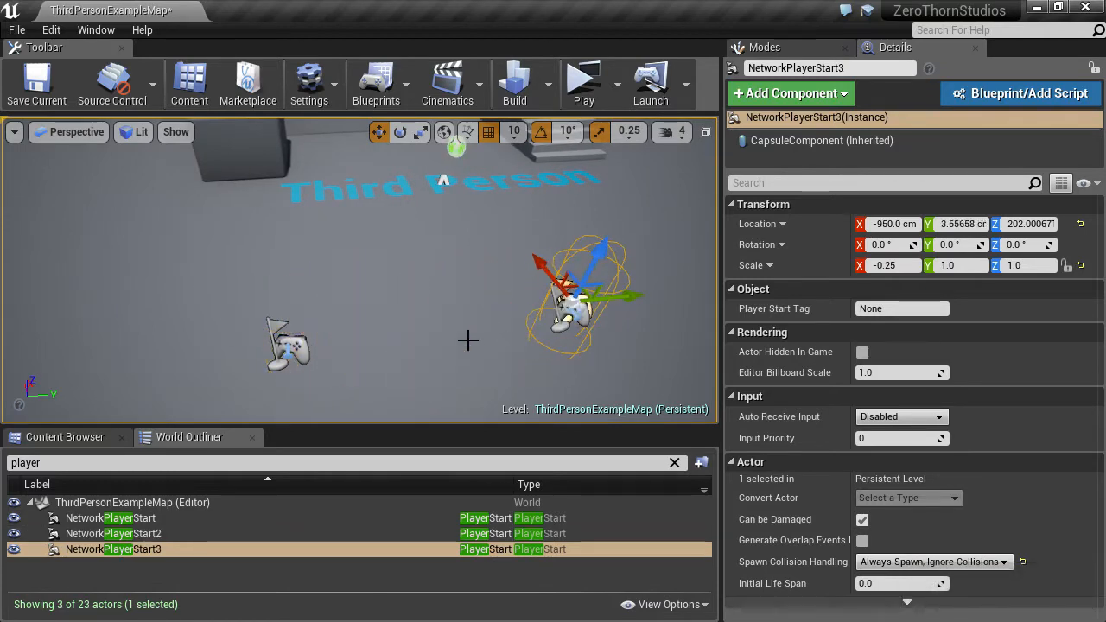
right_drag(467, 338, 417, 342)
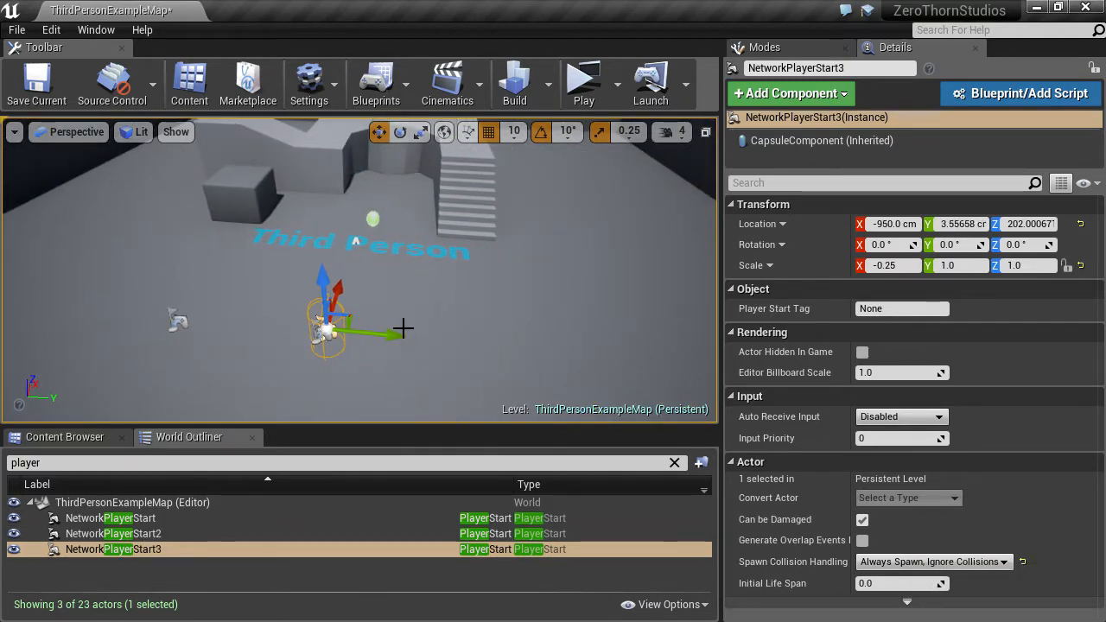
- Play and stop the level four times in a row to check which player start the character spawns at
click(575, 87)
key(Escape)
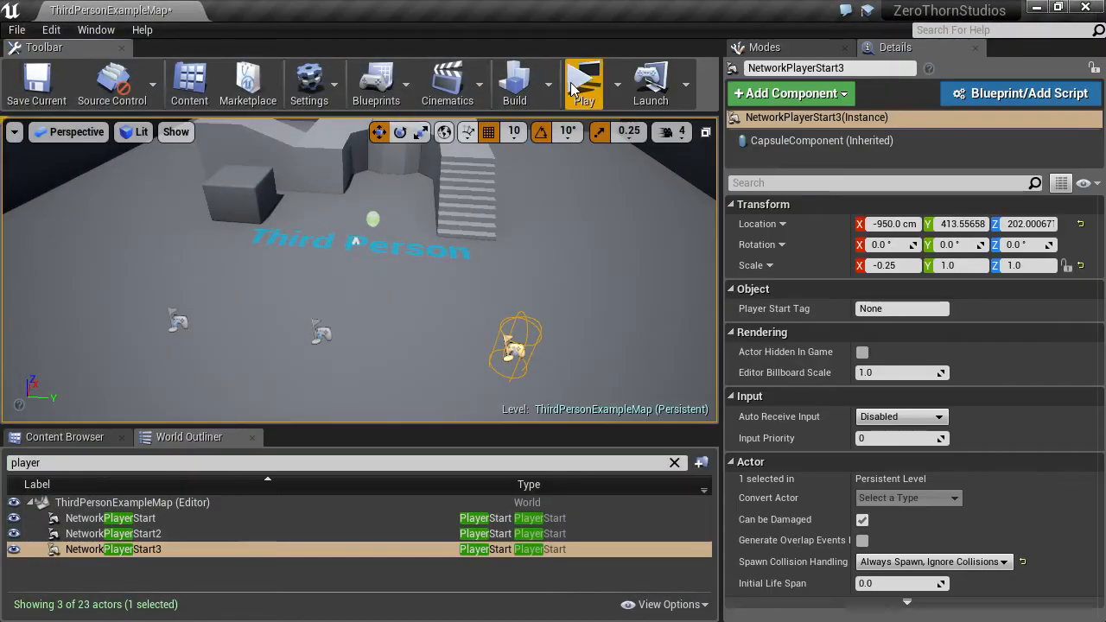
click(574, 86)
key(Escape)
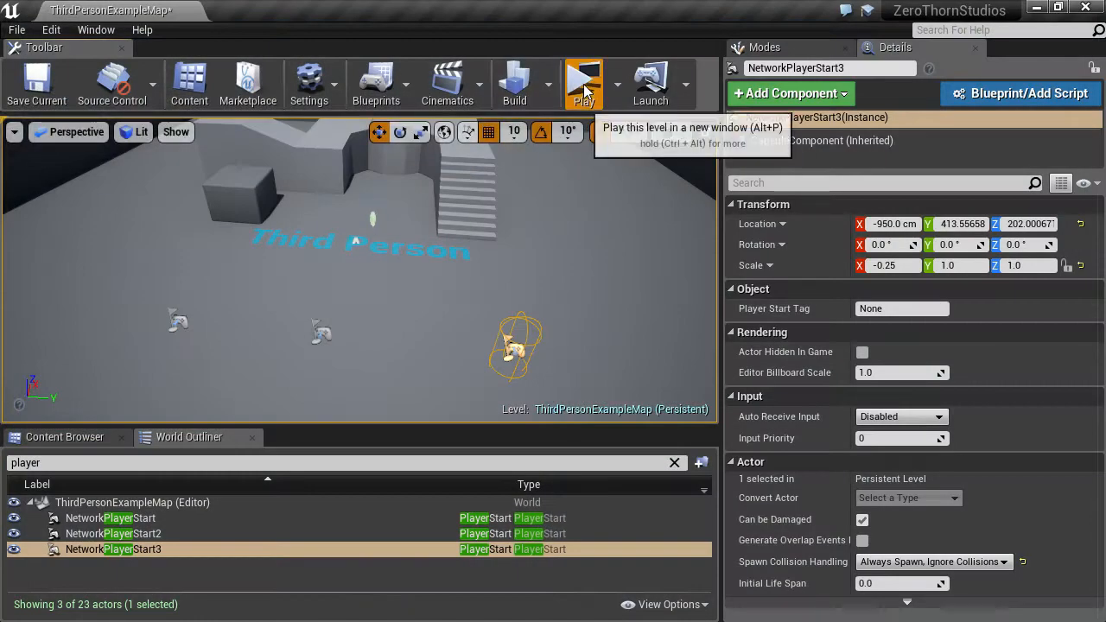
click(584, 90)
key(Escape)
click(575, 93)
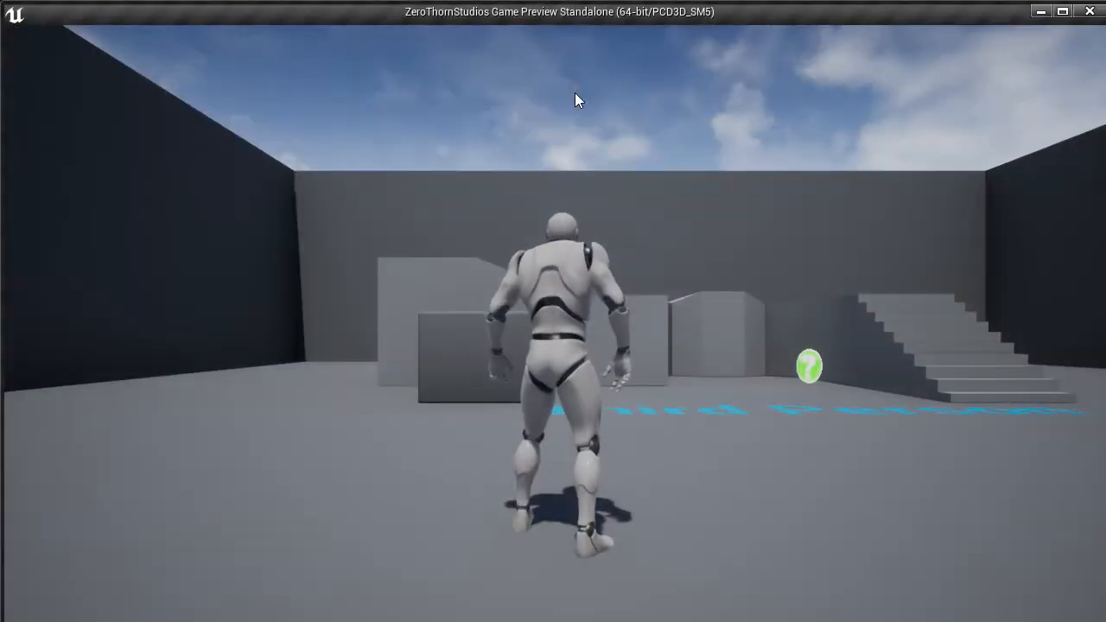
key(Escape)
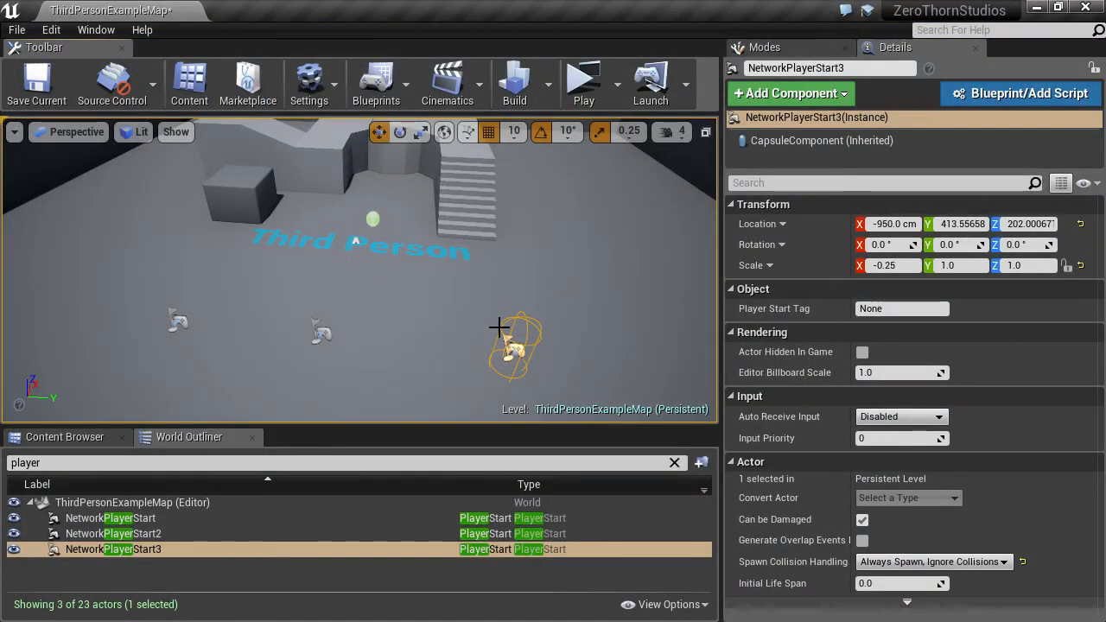
- Delete the two duplicated player starts so that only the original network player start remains in the level
key(Delete)
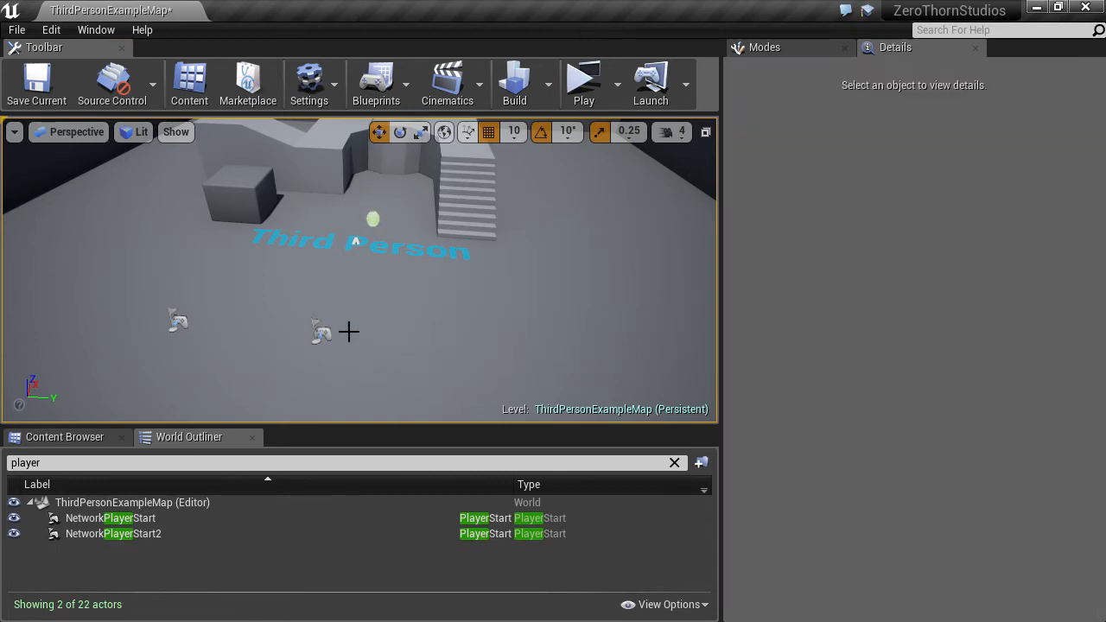
click(315, 332)
key(Delete)
- Select the cube and the left-arm ramp mesh in turn and examine the ramp's transform, material, physics and collision properties
right_drag(292, 277, 255, 312)
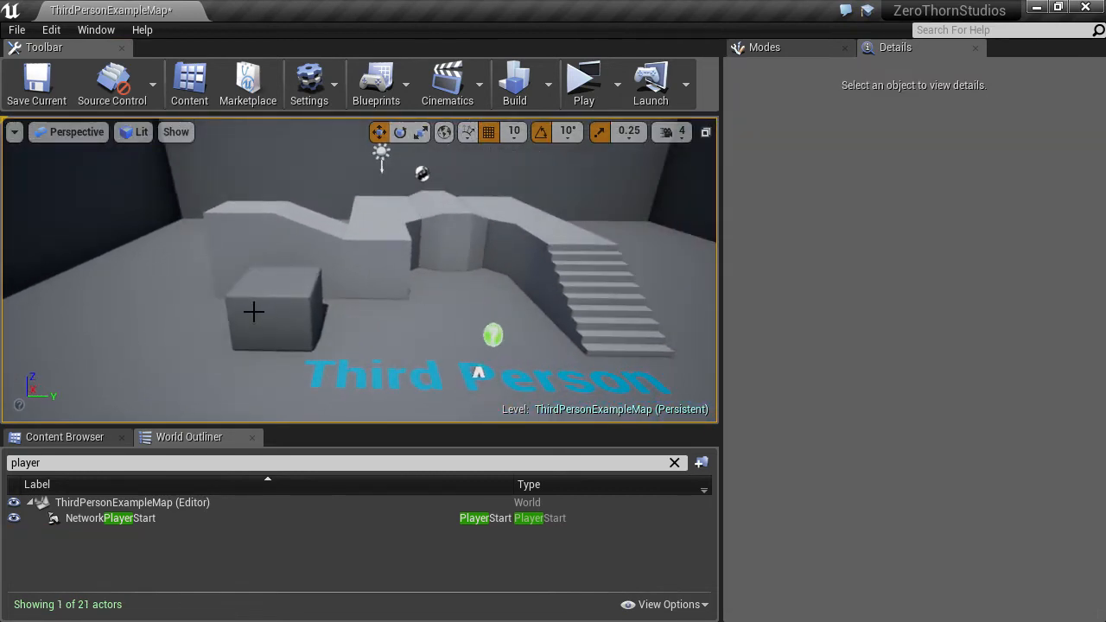
click(257, 316)
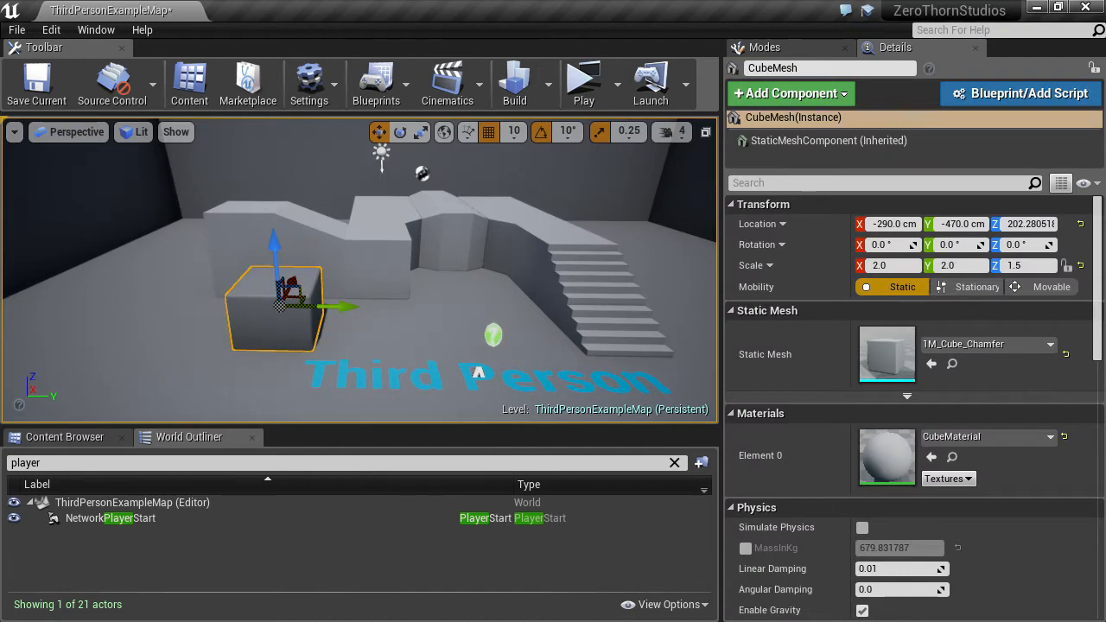
click(362, 272)
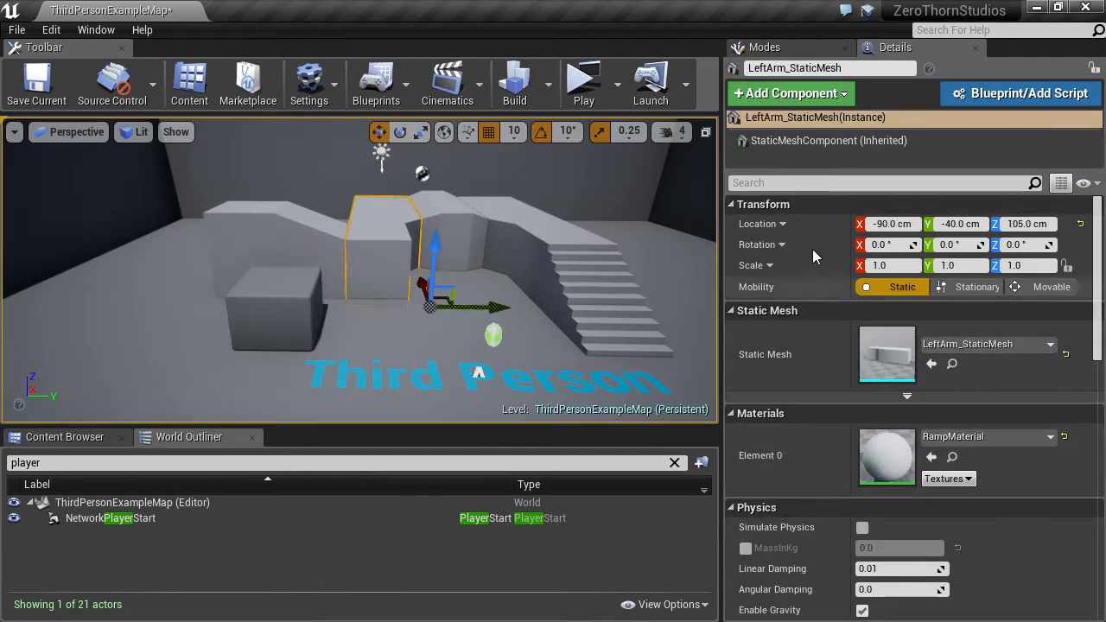
scroll(808, 437, down, 5)
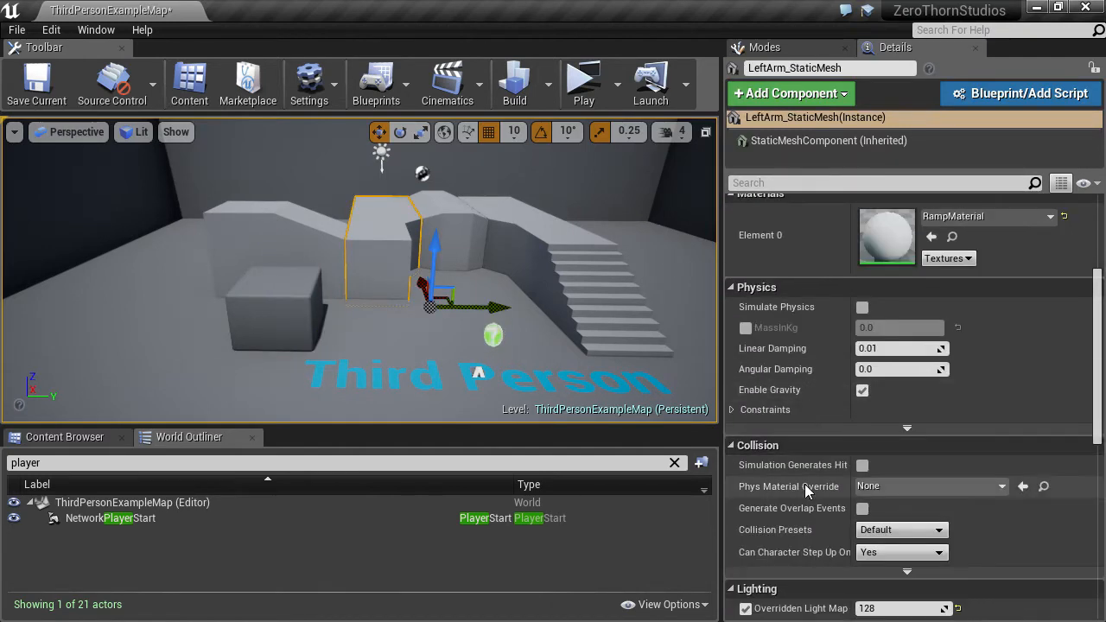
scroll(807, 490, up, 5)
- Raise the cube above the floor to about Z 502 cm and rotate it 40° about the X axis
click(284, 299)
key(f)
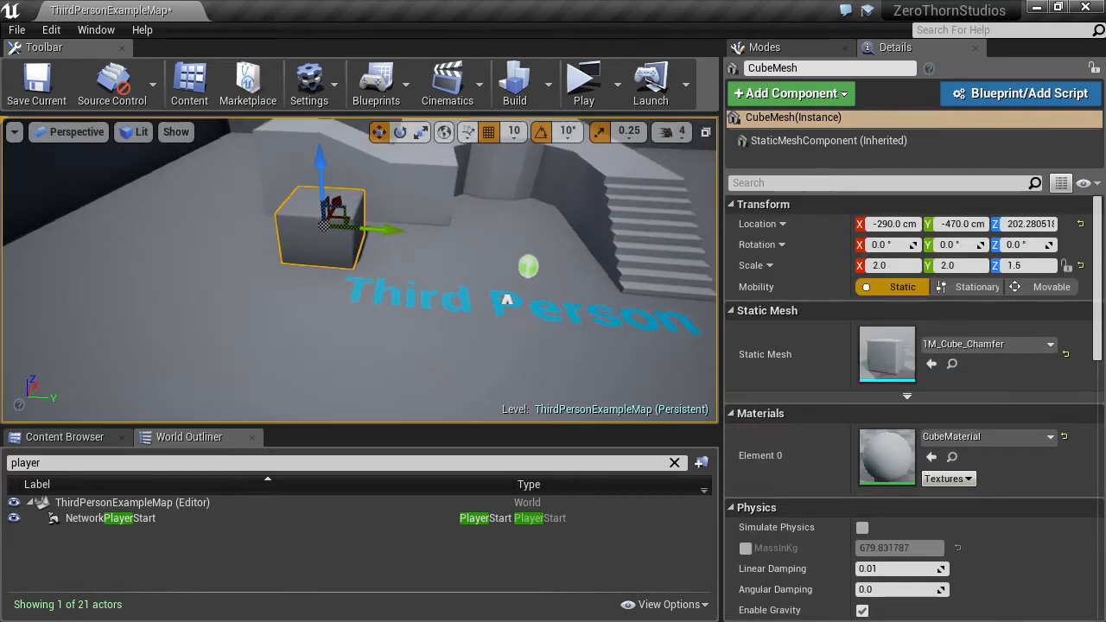
right_drag(350, 312, 330, 257)
scroll(333, 308, up, 3)
scroll(330, 256, down, 1)
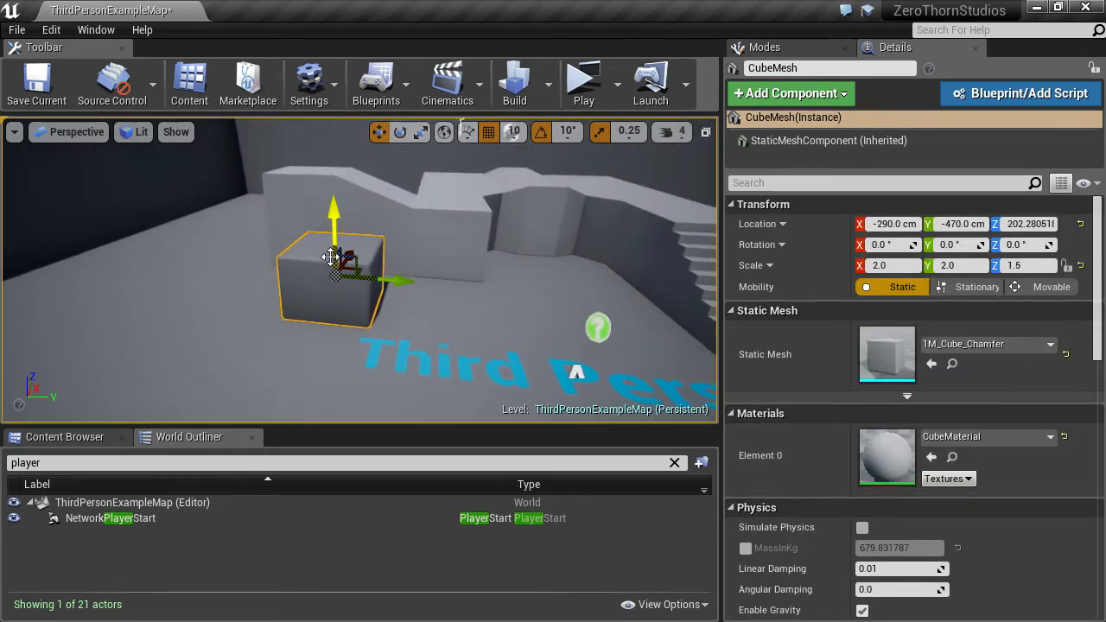
drag(333, 219, 335, 83)
right_drag(405, 192, 405, 164)
scroll(405, 192, down, 3)
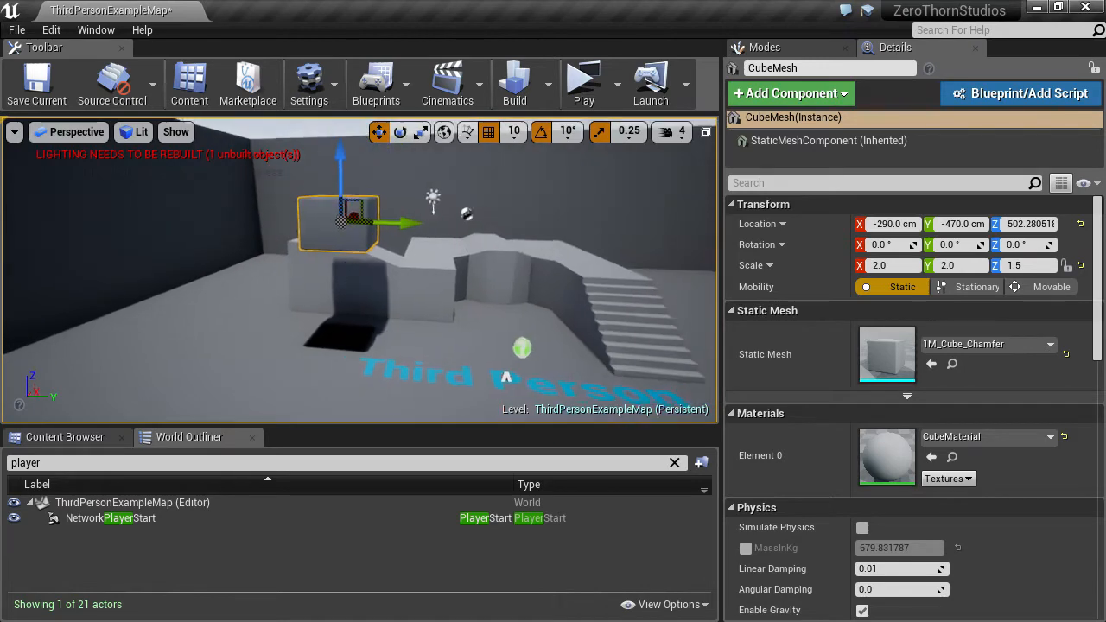
key(e)
drag(411, 171, 437, 285)
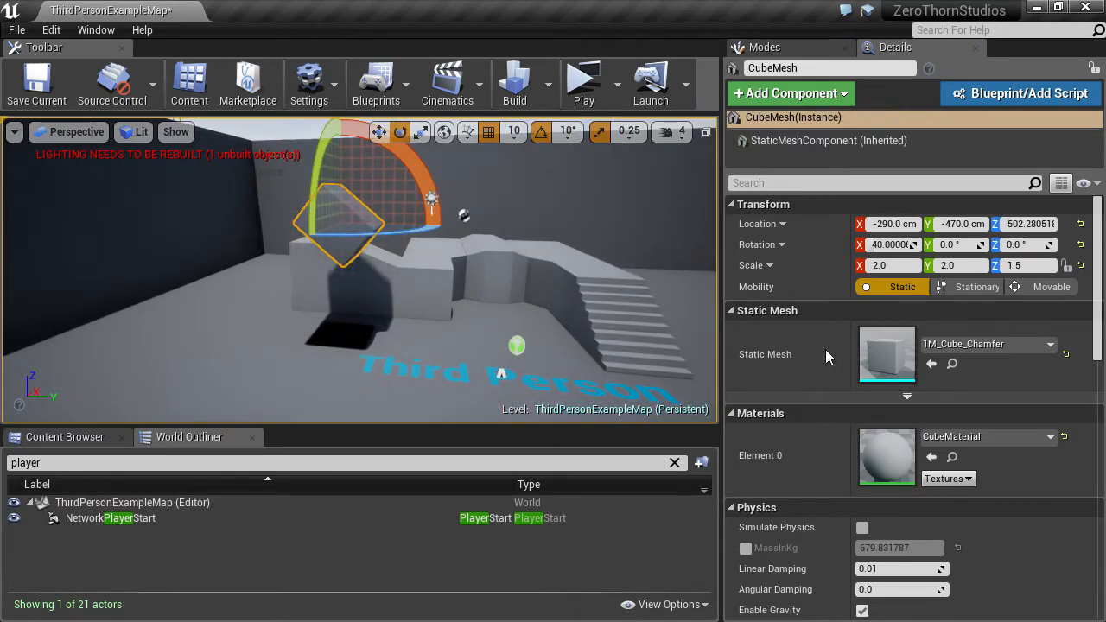
- Enable Simulate Physics on the tilted cube and play the level to test how it falls
click(863, 527)
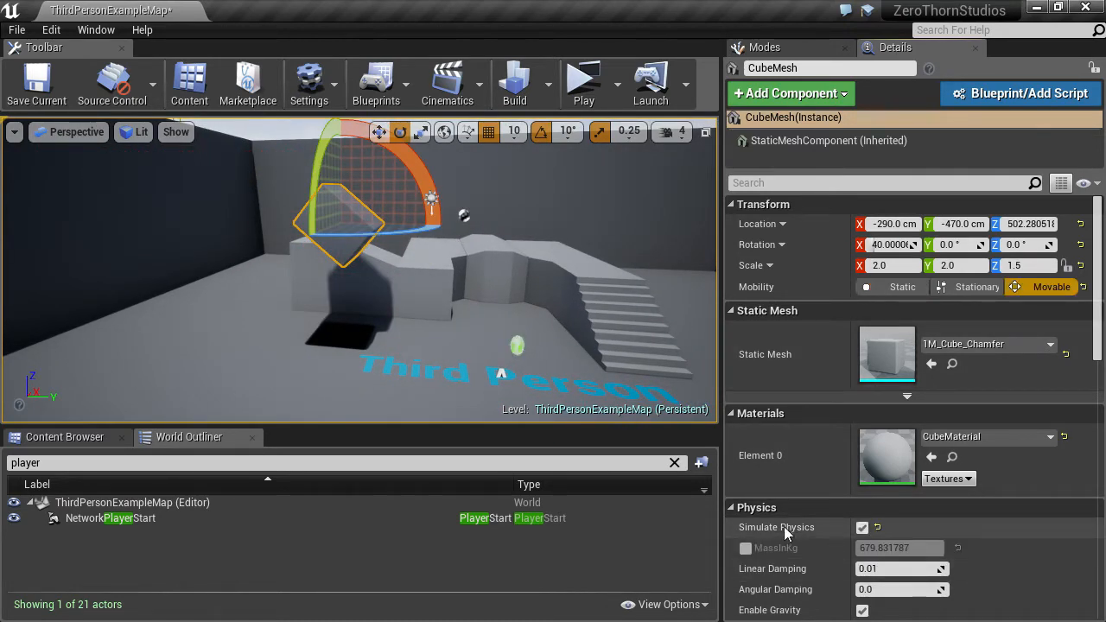
right_drag(467, 329, 467, 302)
key(w)
key(w)
click(585, 90)
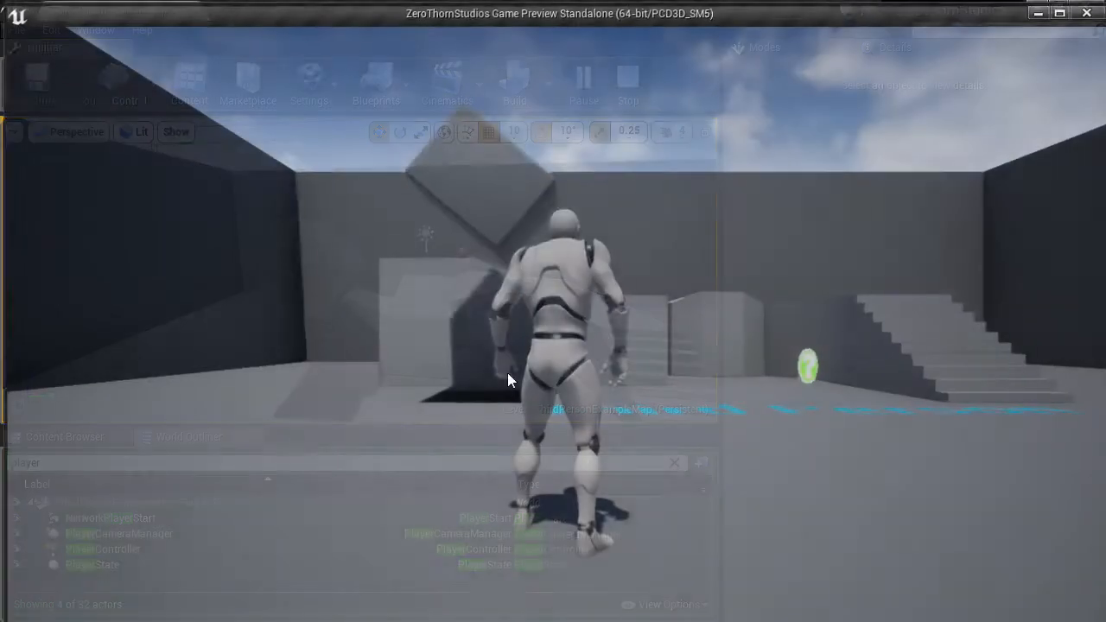
key(Escape)
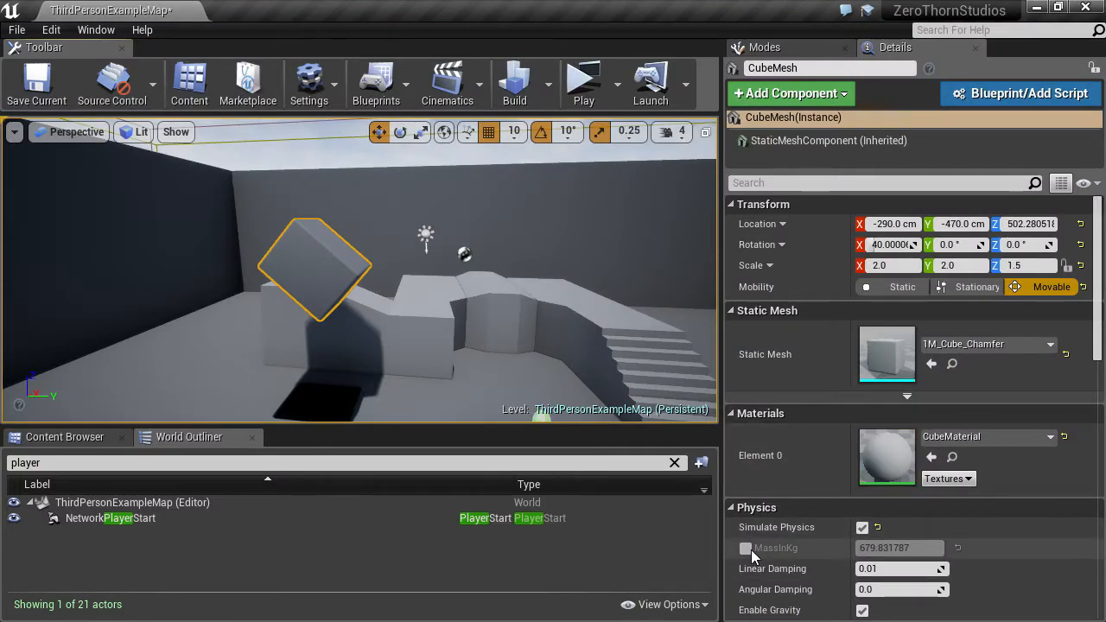
- Override the cube's mass with 1.0 kg and play the level, running the character into the cube to push it
click(745, 548)
click(890, 548)
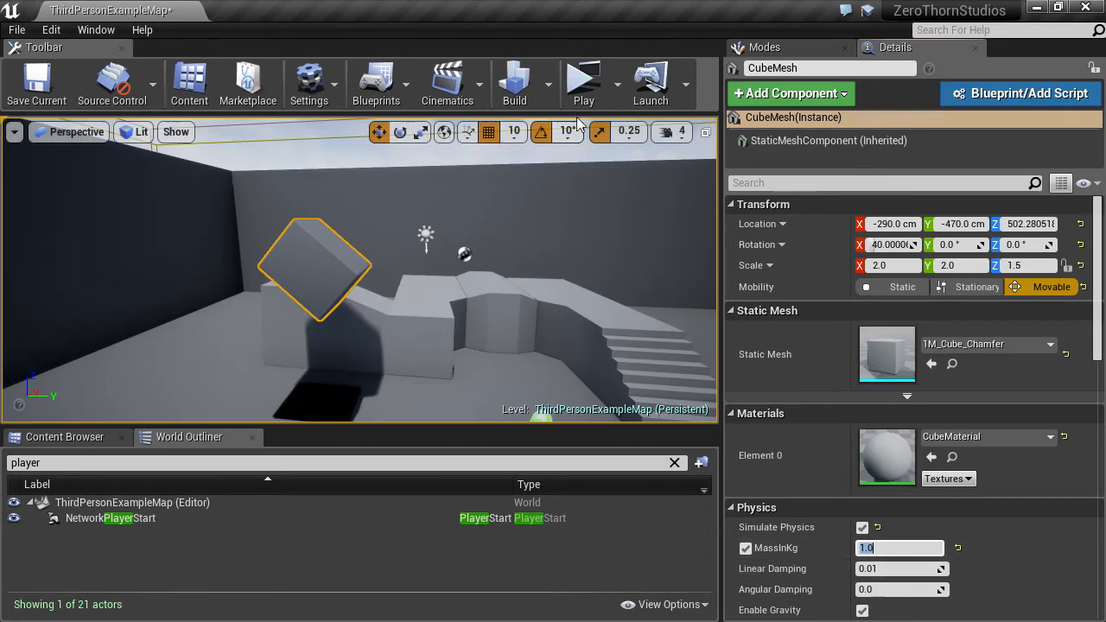
click(574, 90)
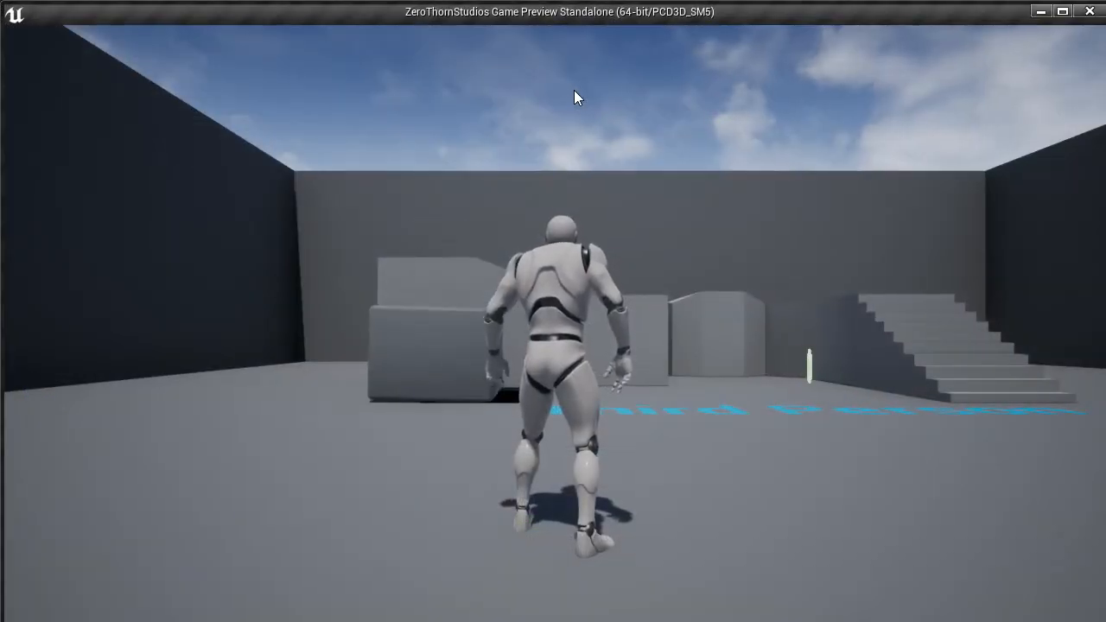
click(367, 237)
key(w)
key(d)
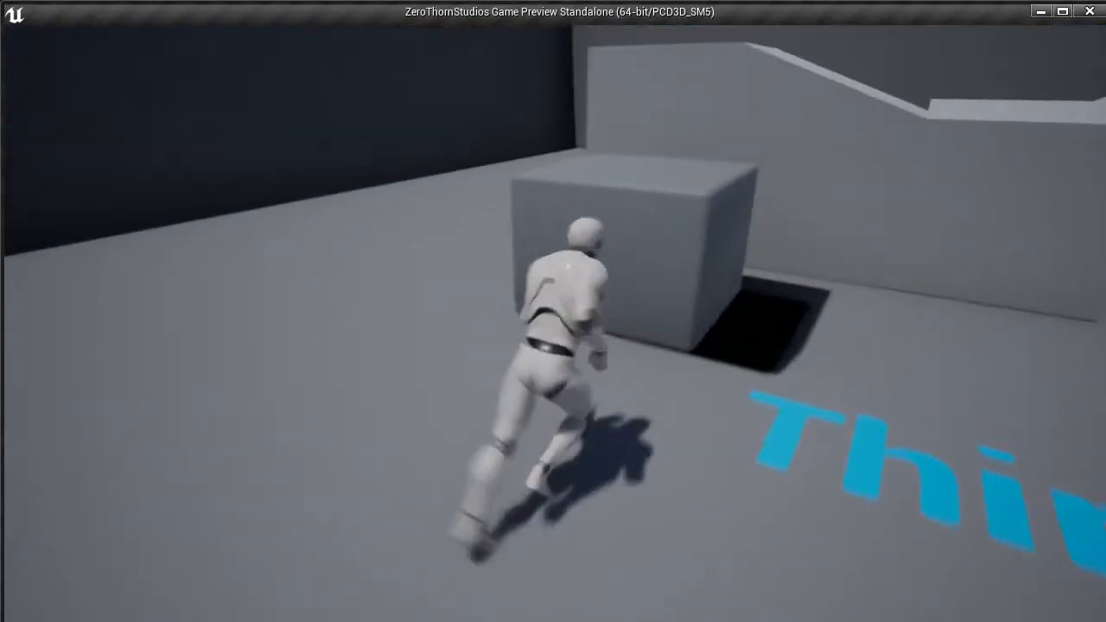
key(a)
key(s)
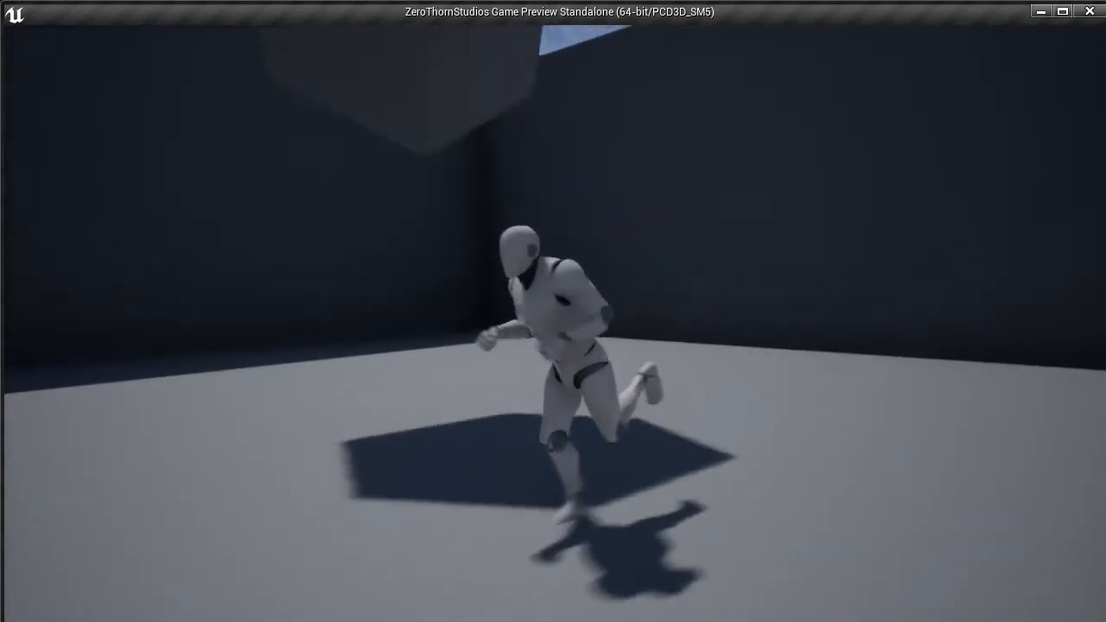
key(w)
key(w)
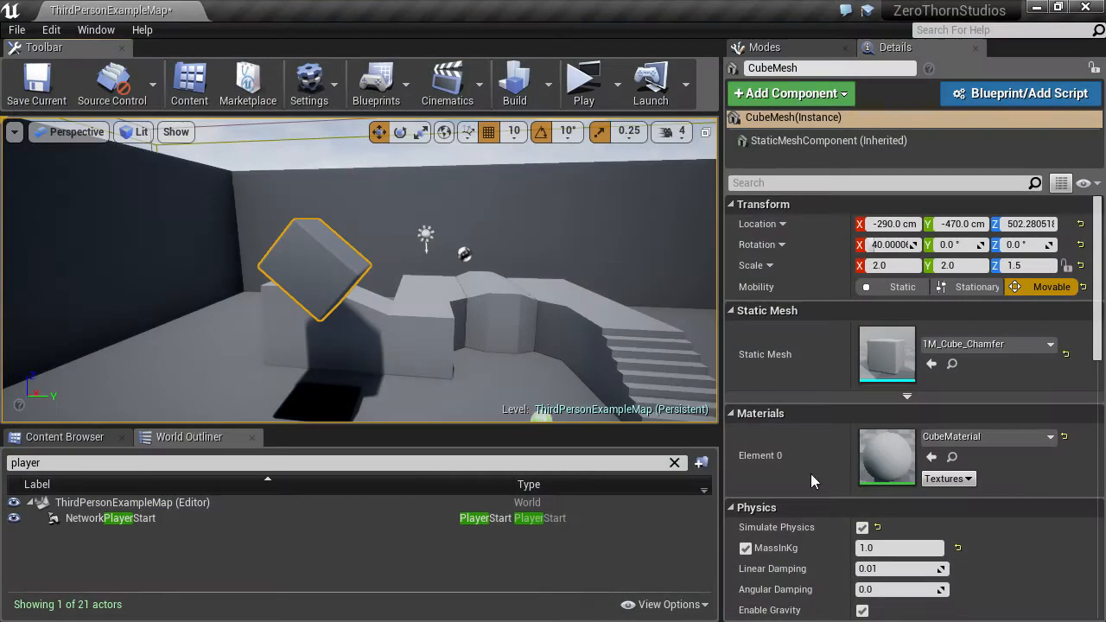
- Reset the cube's mass to its default and play the level again, running the character against the cube
click(958, 547)
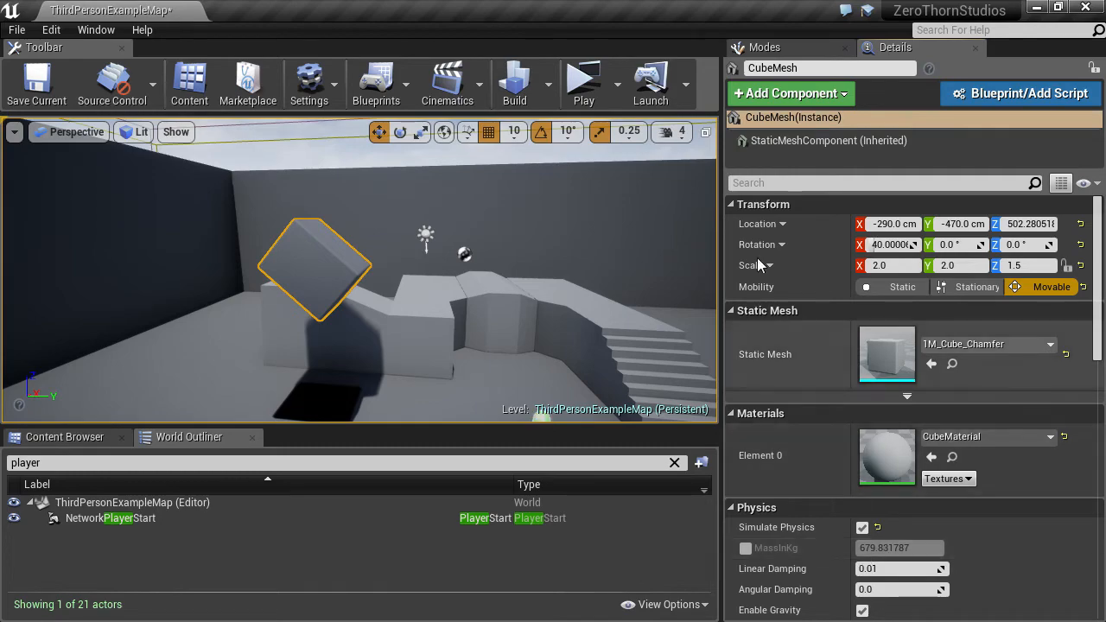
click(584, 82)
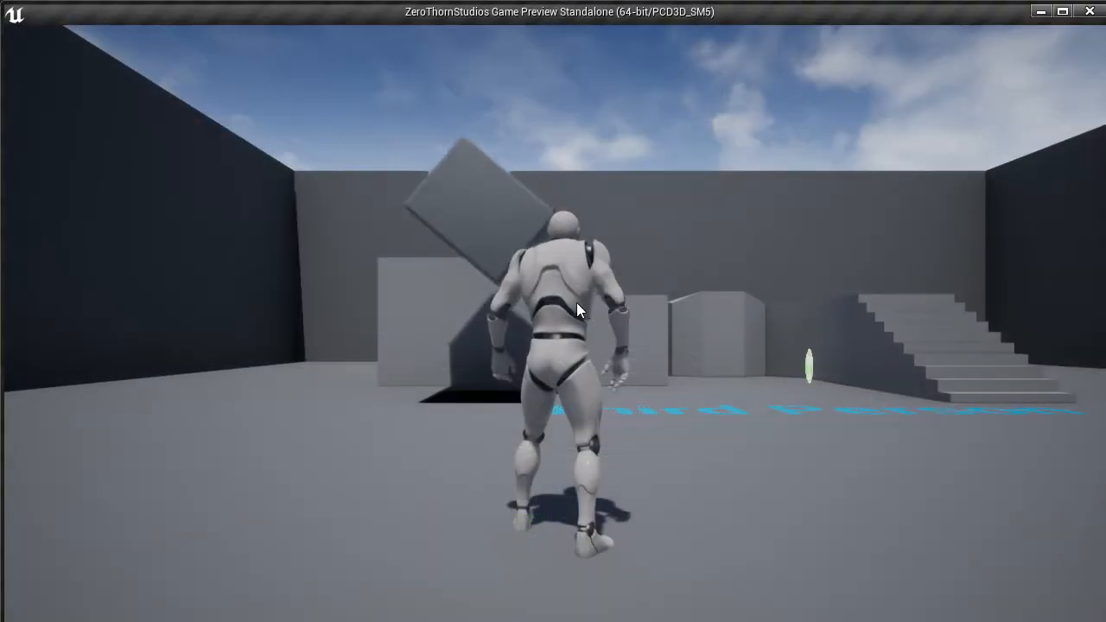
click(576, 303)
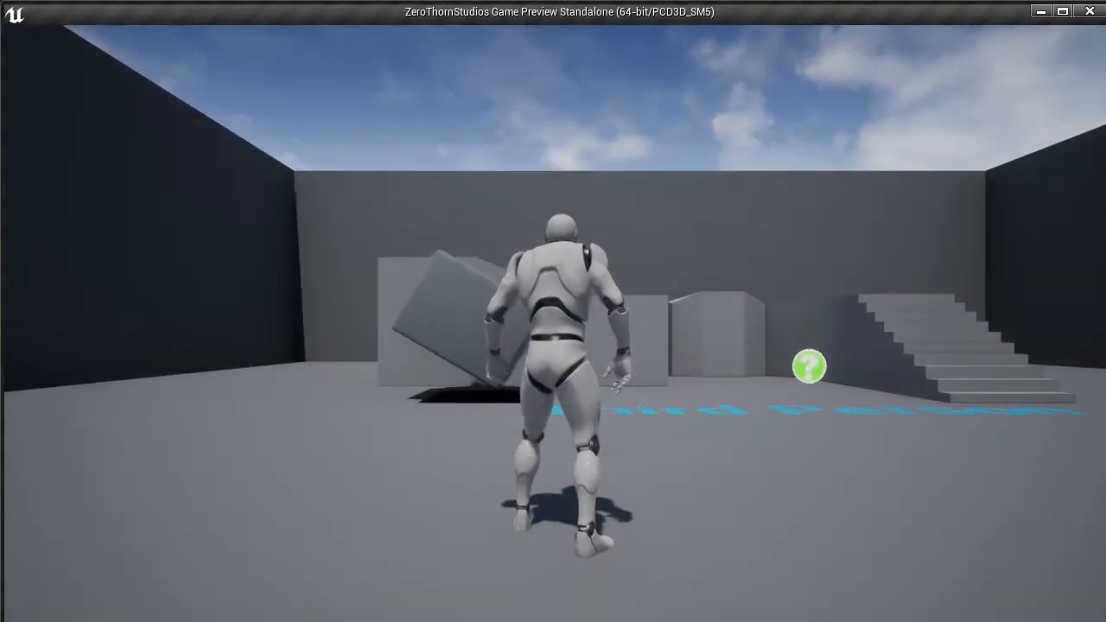
key(d)
key(w)
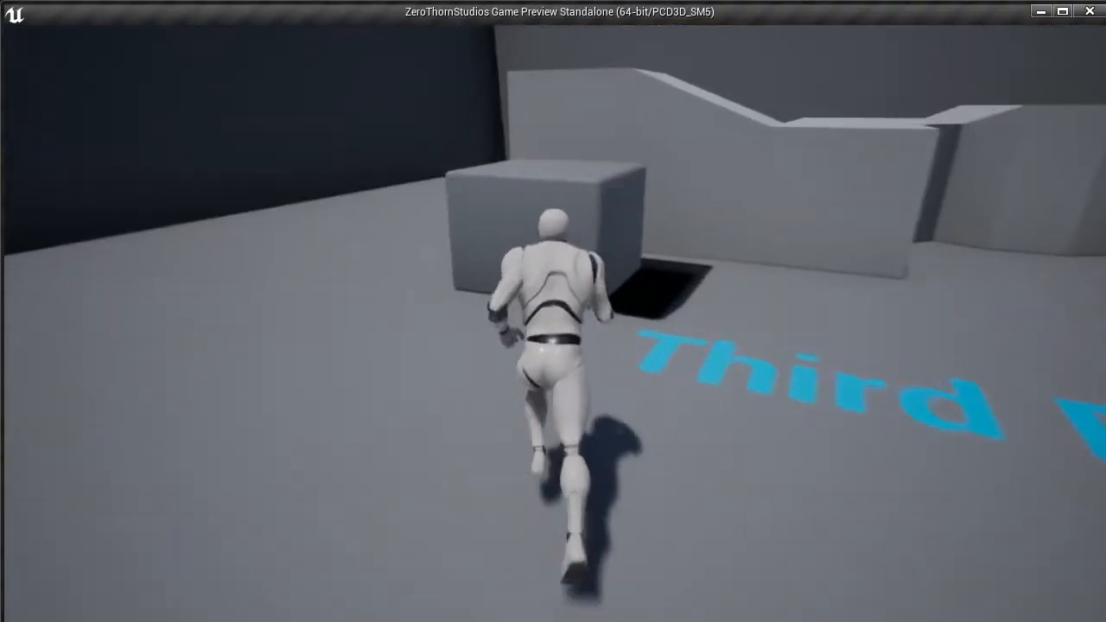
key(a)
key(w)
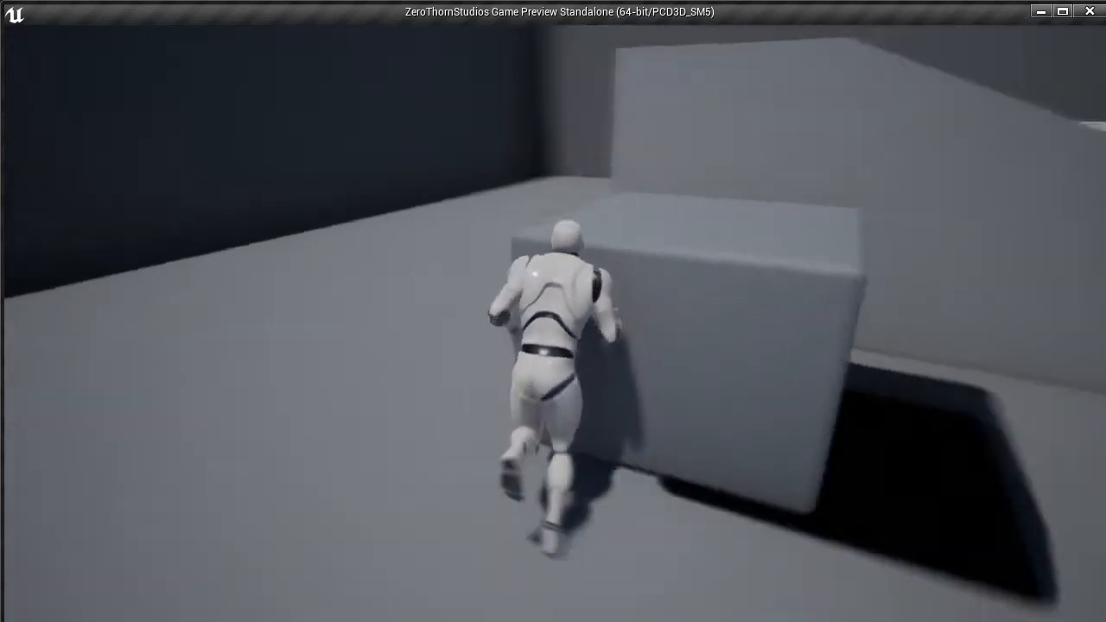
key(d)
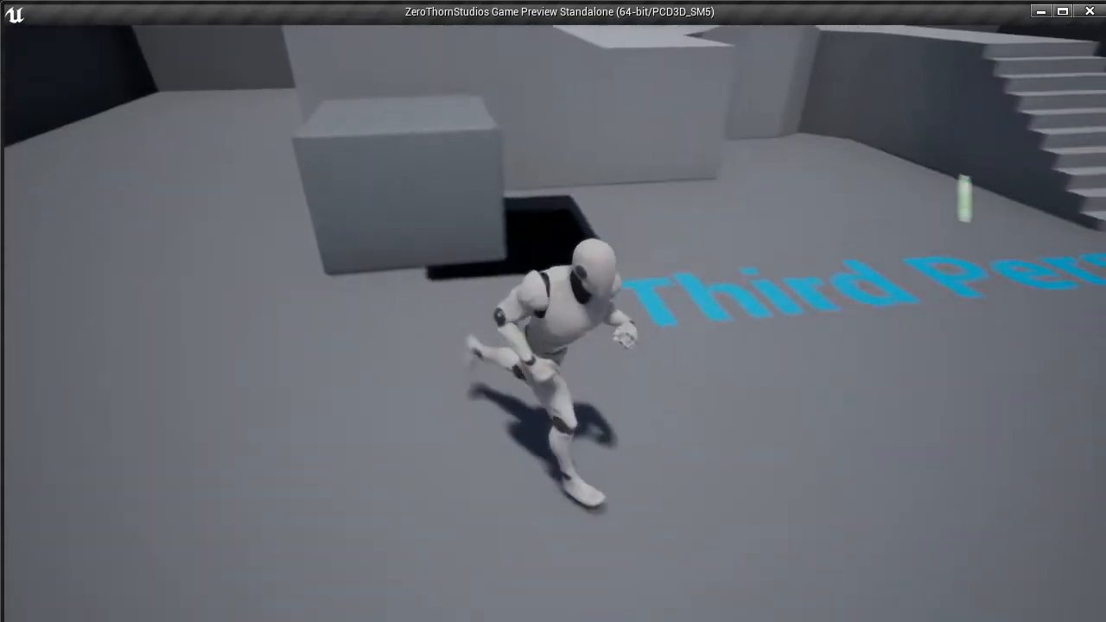
key(Escape)
- Select the linear stair mesh and examine its material, physics, collision and lighting properties
right_drag(629, 344, 563, 321)
click(596, 343)
scroll(885, 415, down, 6)
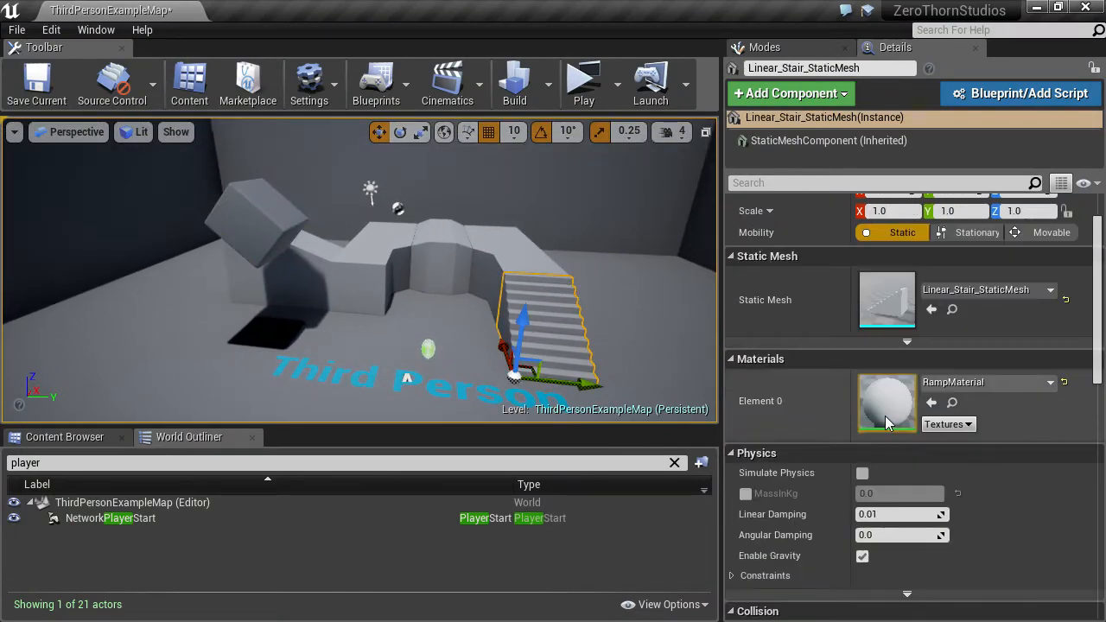
scroll(835, 518, down, 1)
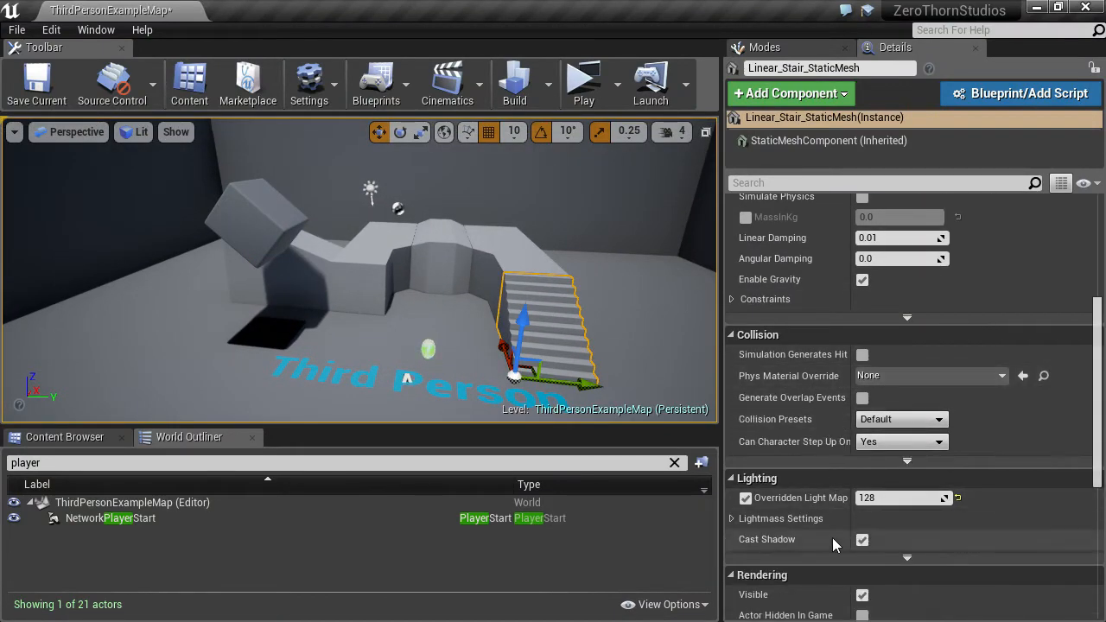
- Select the tilted cube and cycle through the move, rotate and scale gizmos
mouse_move(514, 291)
right_down()
mouse_move(490, 296)
mouse_move(467, 272)
mouse_move(415, 272)
mouse_move(402, 371)
mouse_move(449, 311)
mouse_move(496, 286)
right_up()
key(s)
key(w)
key(s)
key(w)
key(s)
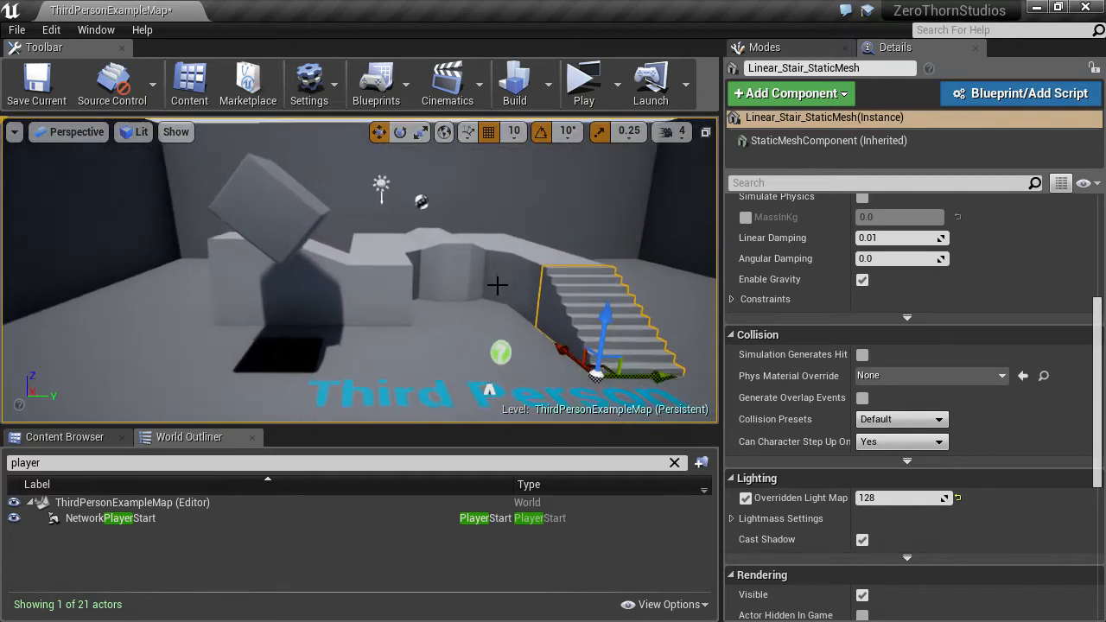
right_drag(457, 320, 456, 306)
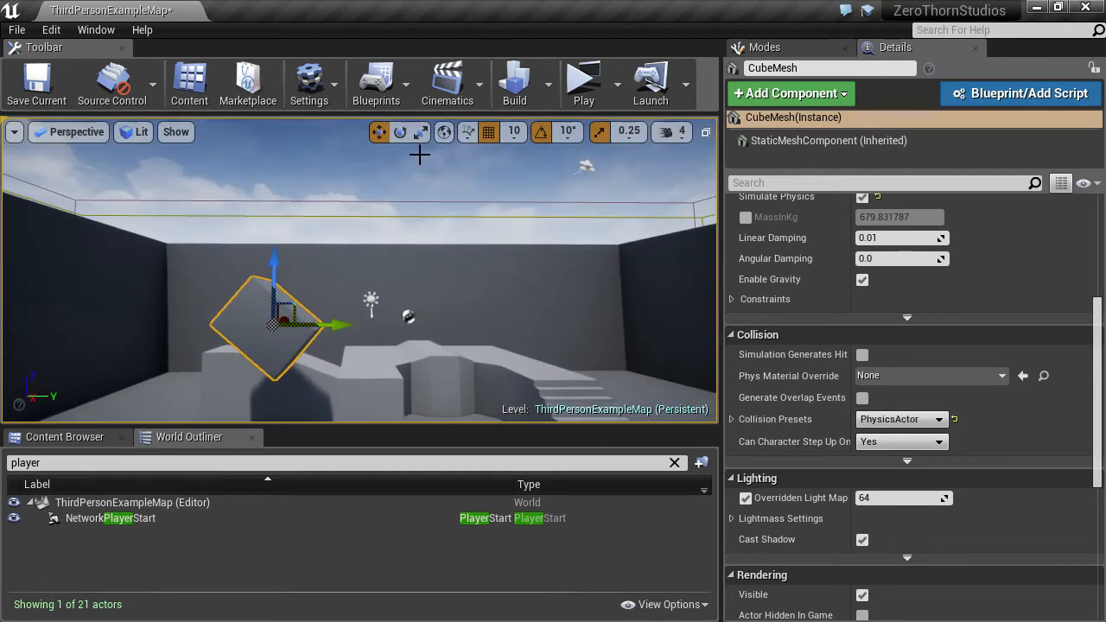
click(379, 132)
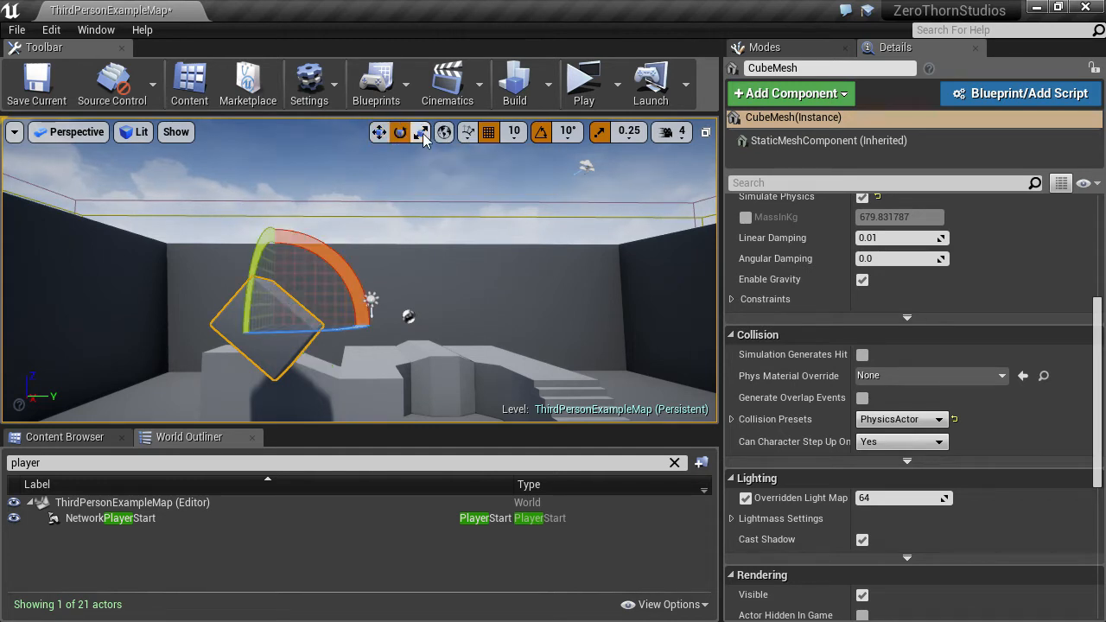
click(421, 132)
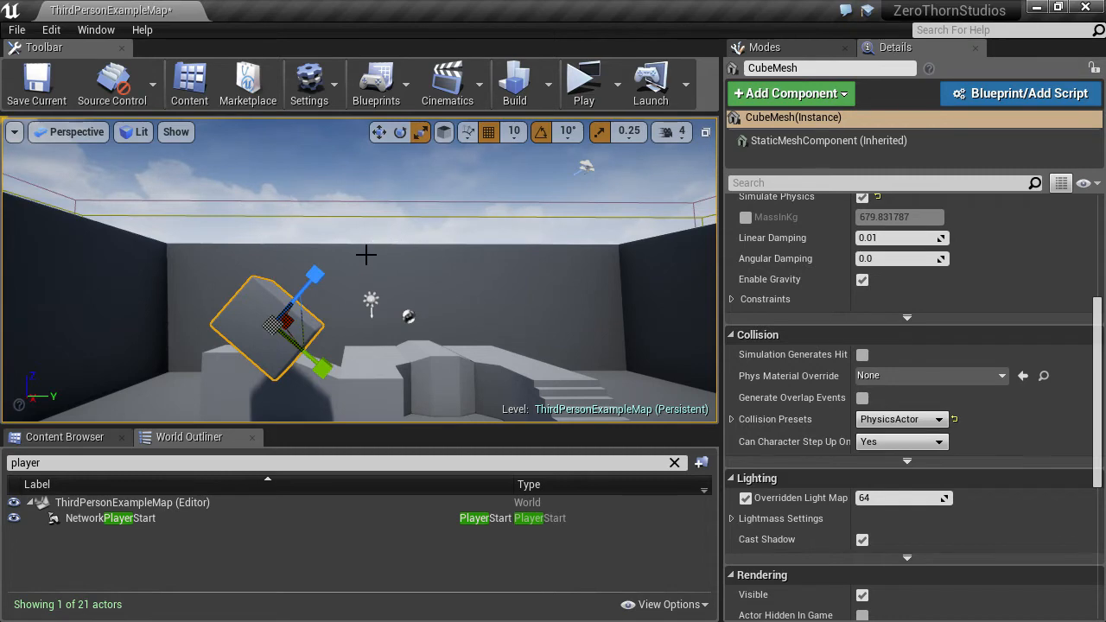
- Move the tilted cube off the ramp to the open floor beside the dark square patch, and raise it above the floor
right_drag(367, 254, 386, 268)
key(w)
drag(394, 228, 310, 249)
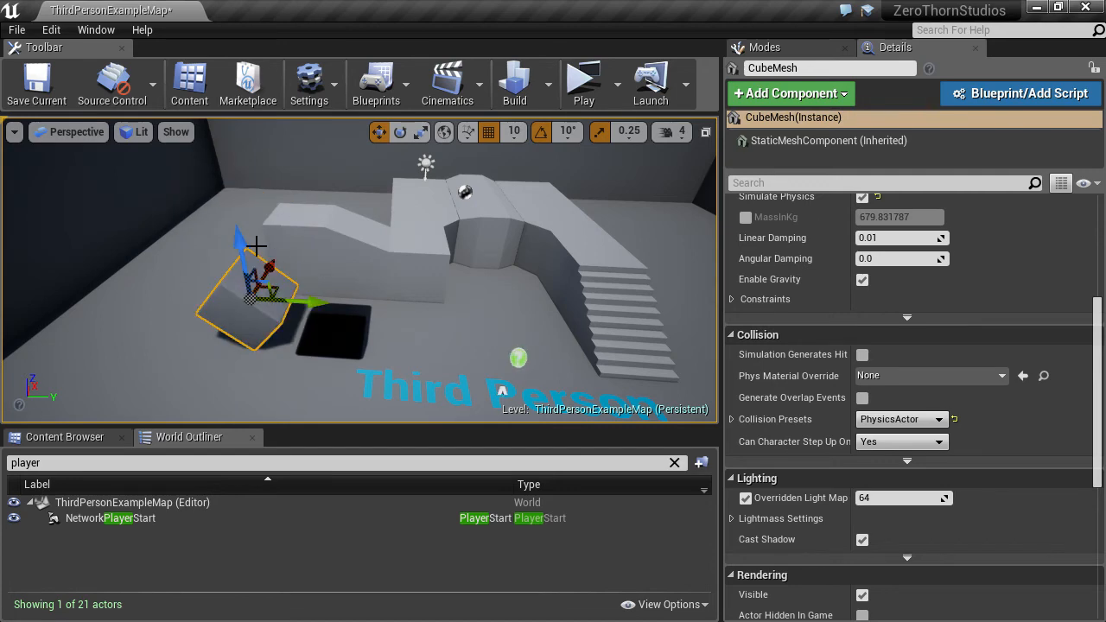
right_drag(346, 298, 332, 319)
key(w)
right_drag(290, 237, 291, 224)
key(s)
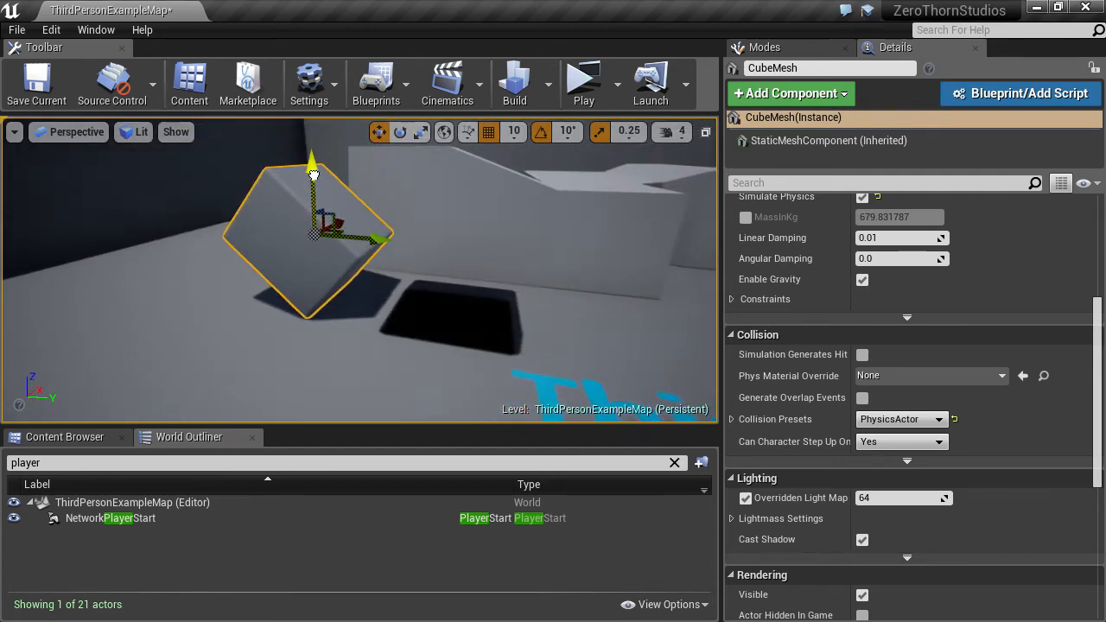
drag(314, 174, 311, 42)
right_drag(313, 175, 337, 113)
key(s)
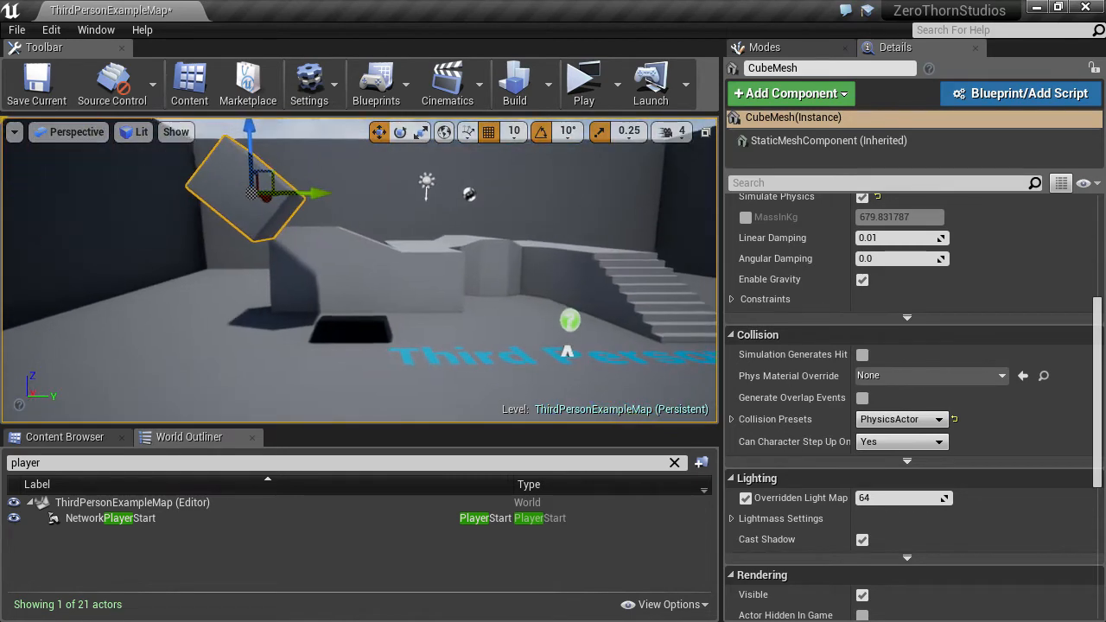
- Delete the tilted cube from the level and undo the deletion
right_drag(323, 397, 285, 402)
key(w)
key(s)
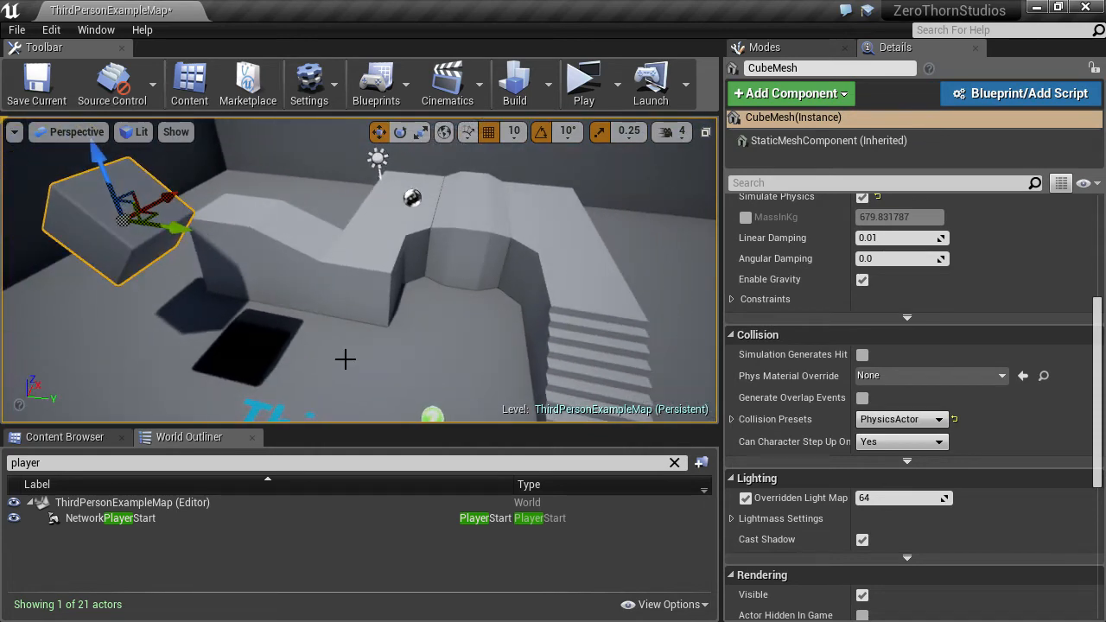
right_drag(285, 402, 325, 360)
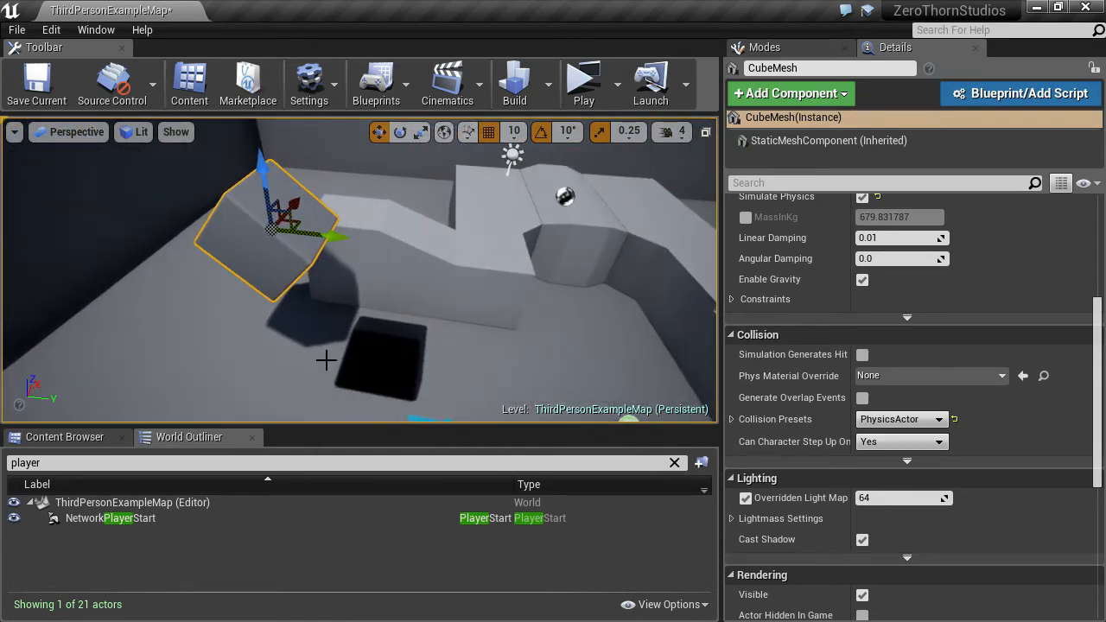
key(Delete)
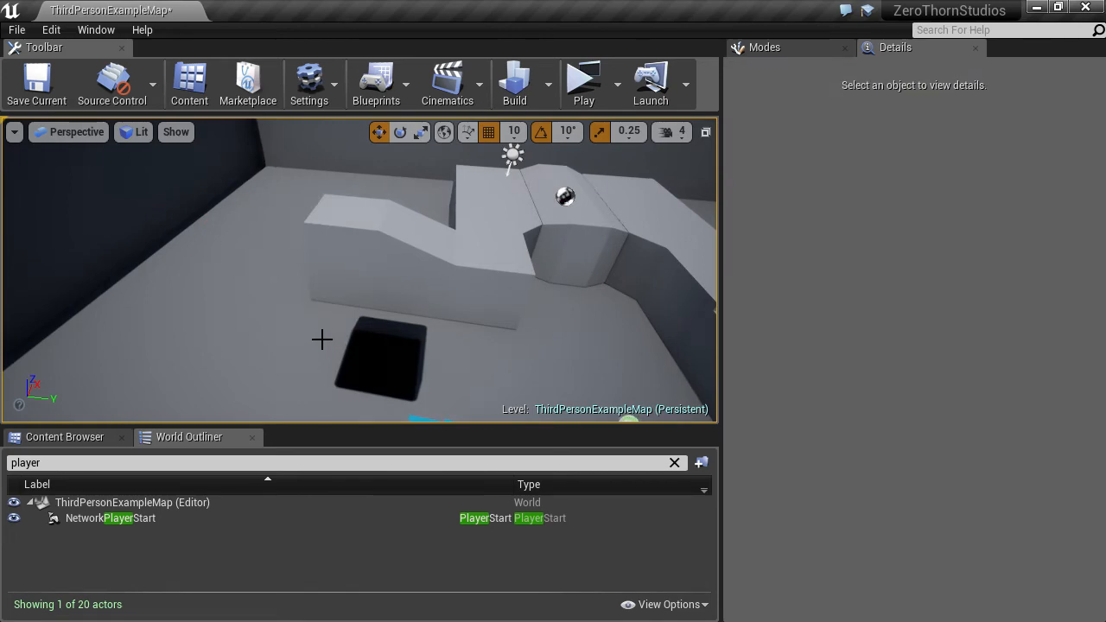
key(ctrl+z)
right_drag(321, 339, 145, 342)
- Examine the Modes options, covering the basic placeable classes, the new landscape settings and the foliage paint settings
click(764, 48)
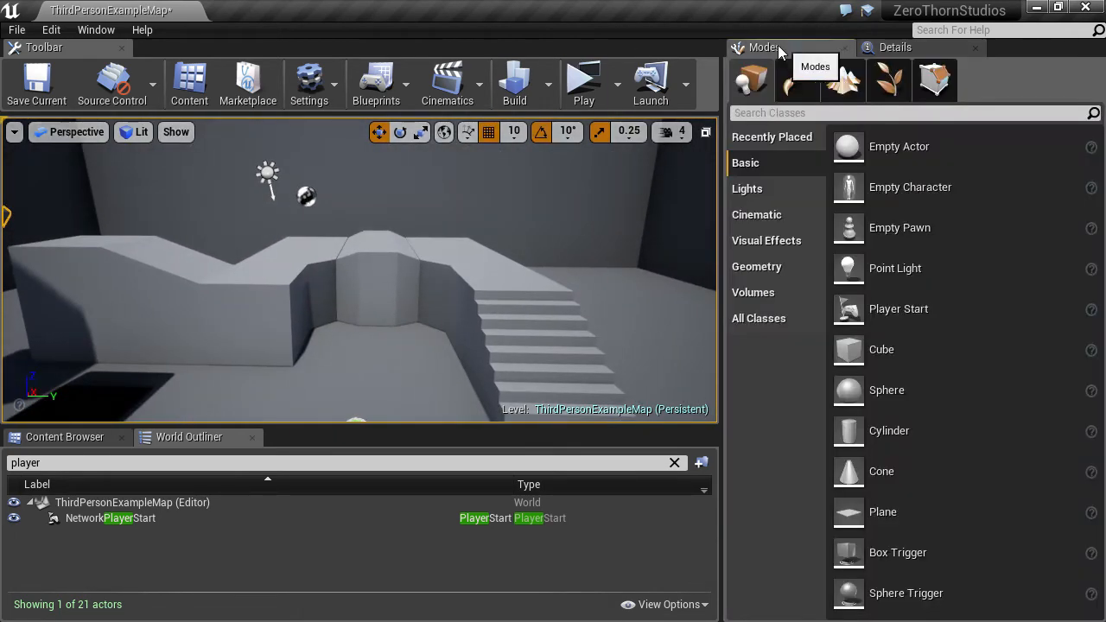
key(s)
right_drag(609, 180, 471, 158)
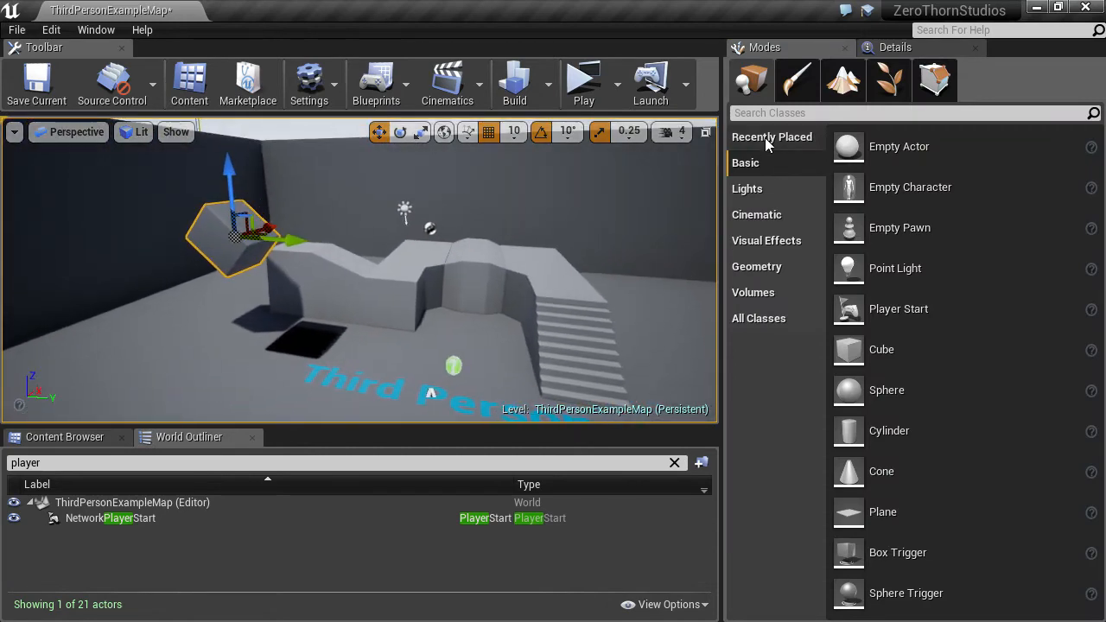
right_drag(536, 288, 419, 325)
key(w)
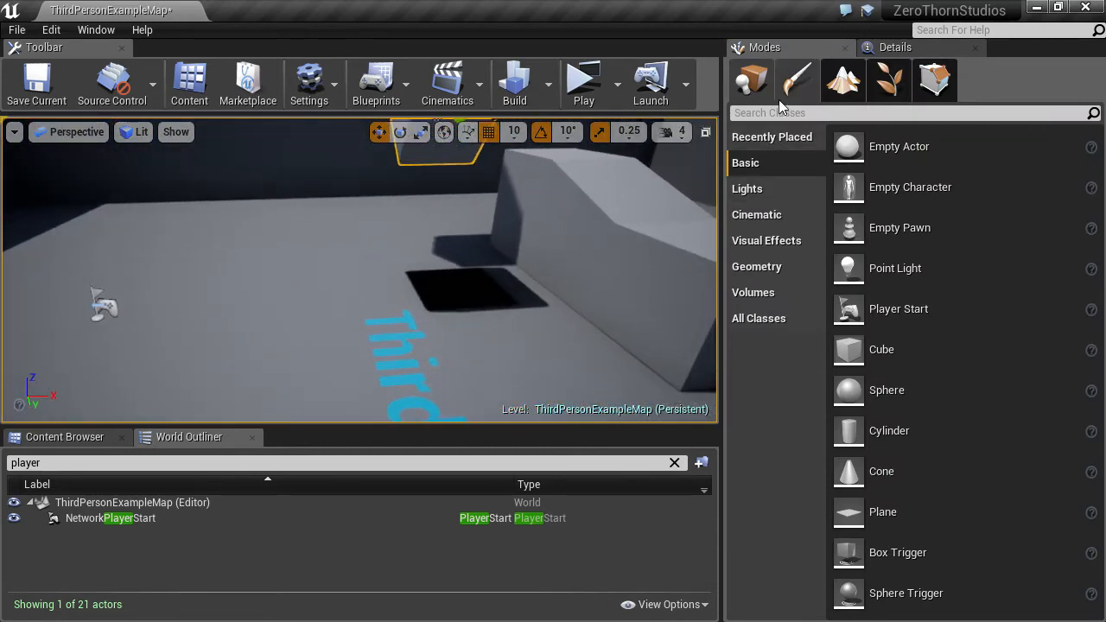
click(842, 82)
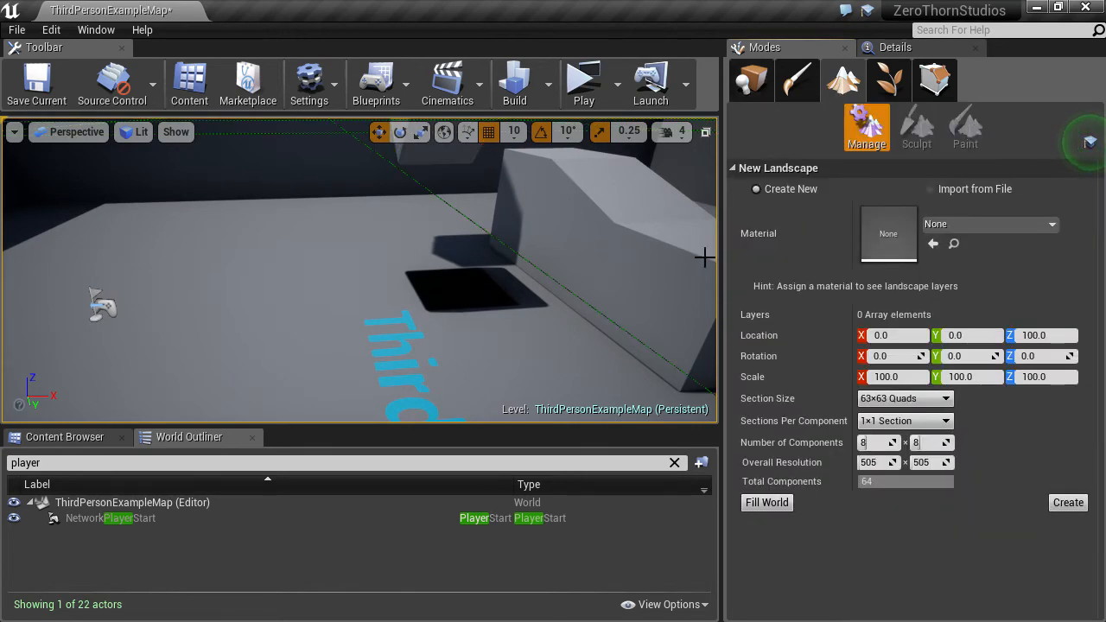
mouse_move(705, 258)
right_down()
mouse_move(700, 164)
mouse_move(713, 181)
mouse_move(683, 250)
mouse_move(648, 242)
mouse_move(588, 190)
mouse_move(610, 234)
mouse_move(597, 221)
mouse_move(609, 215)
right_up()
key(w)
key(a)
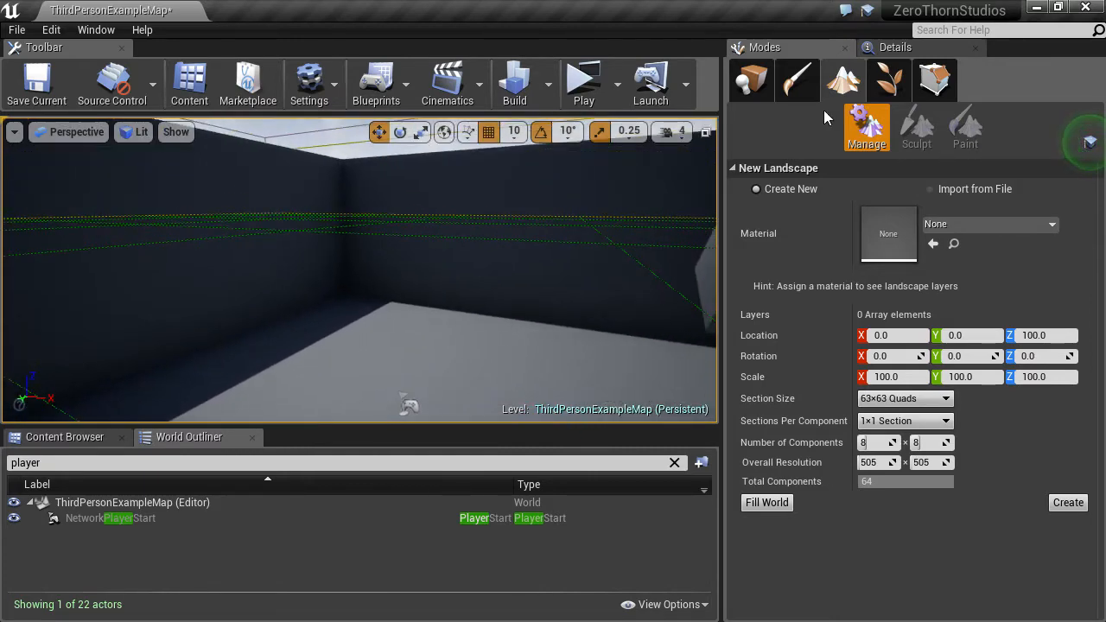
click(886, 97)
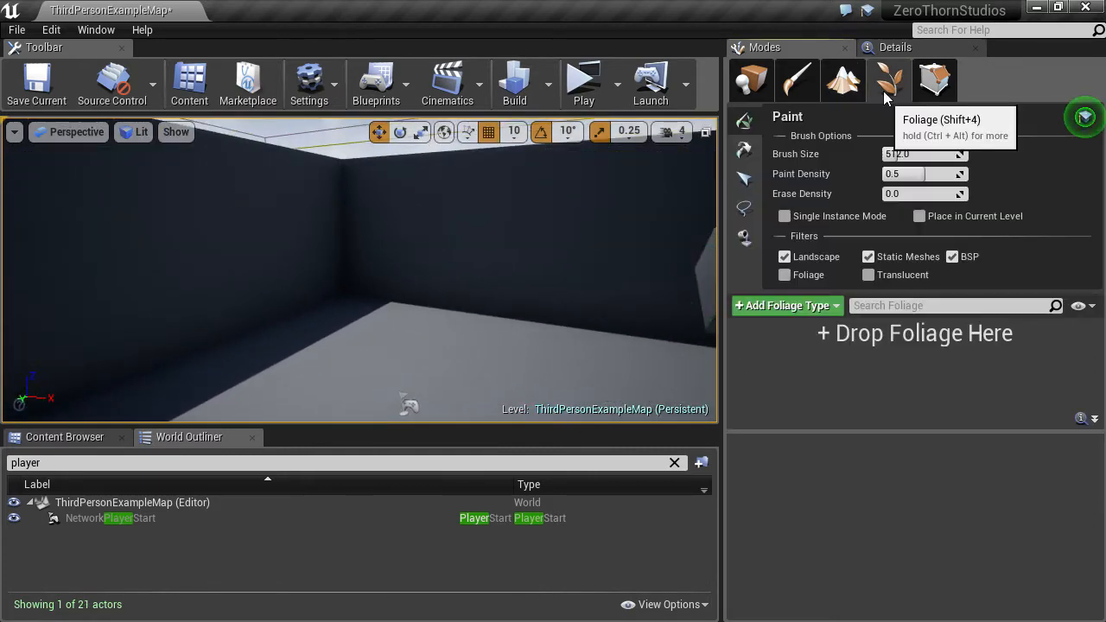
- Return to placement mode, place a Point Light beside the dark wall and raise it to a height of about 350 cm
click(753, 86)
right_drag(615, 289, 544, 307)
drag(858, 271, 353, 296)
drag(366, 238, 366, 183)
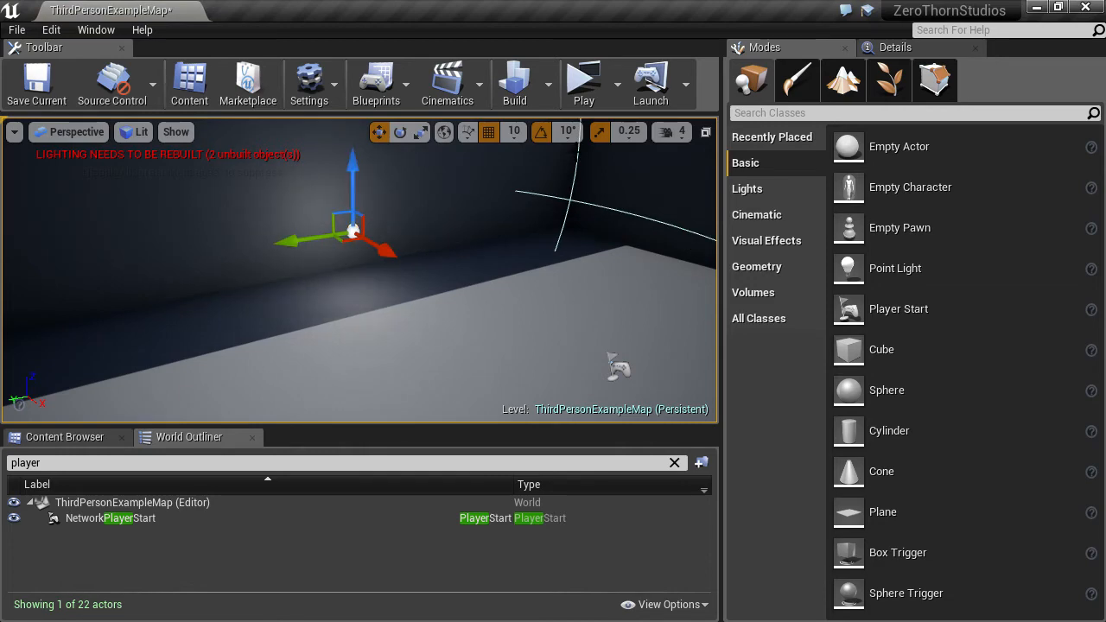
- Open the point light's details and set its intensity to 10000
click(881, 52)
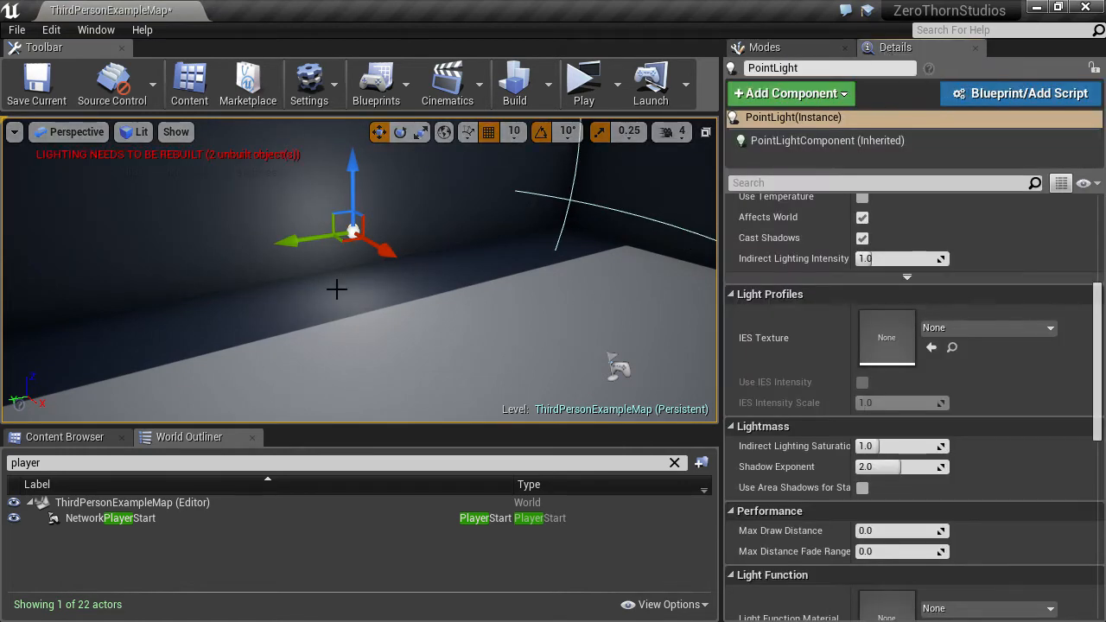
scroll(868, 403, up, 2)
scroll(868, 404, up, 4)
click(899, 330)
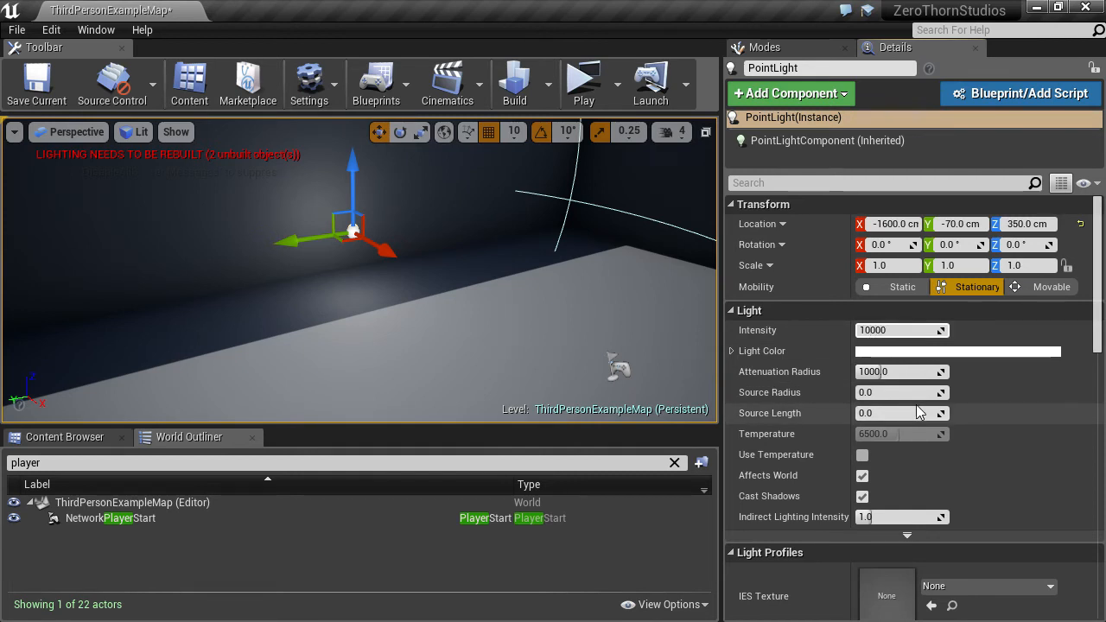
text(10000)
key(Return)
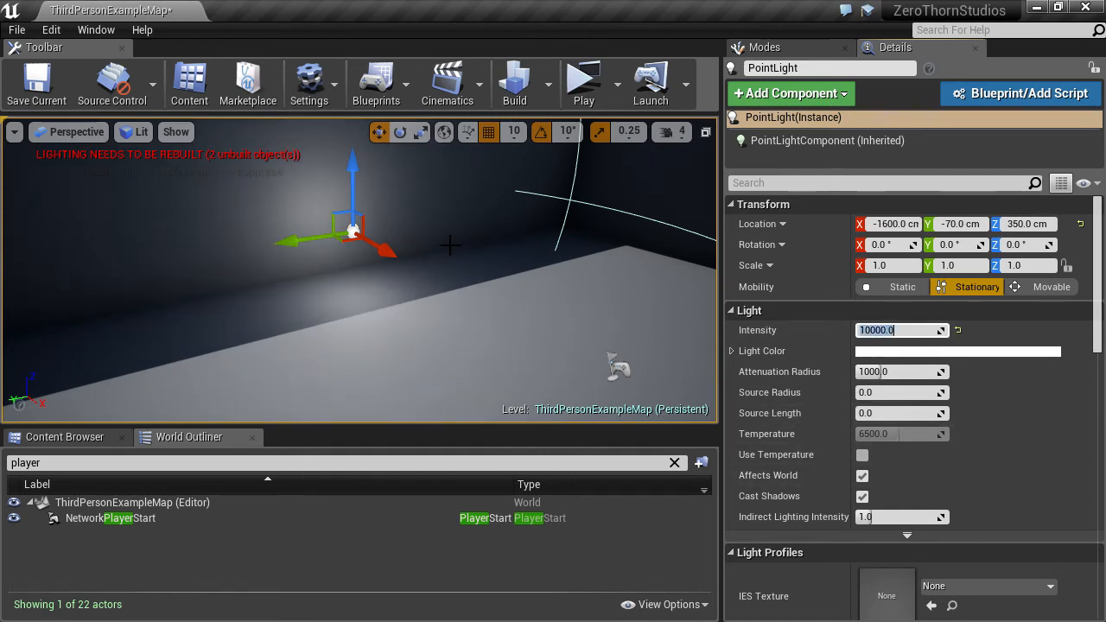
mouse_move(501, 288)
right_down()
mouse_move(524, 261)
mouse_move(502, 288)
right_up()
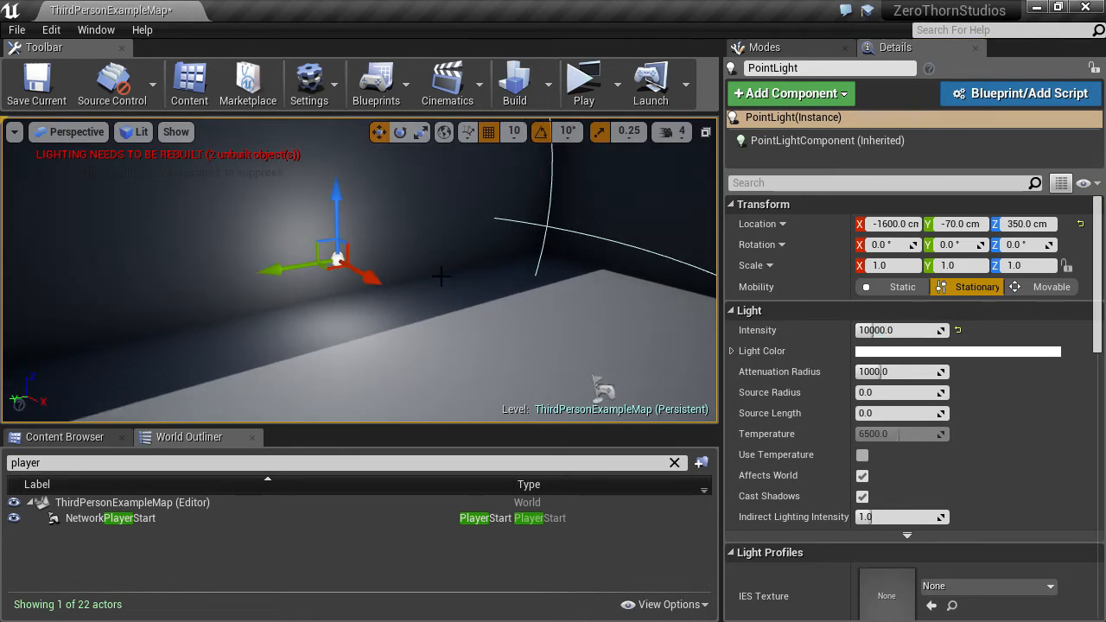
- Set the point light's attenuation radius to 2000 and inspect the dark corner of the room
click(918, 374)
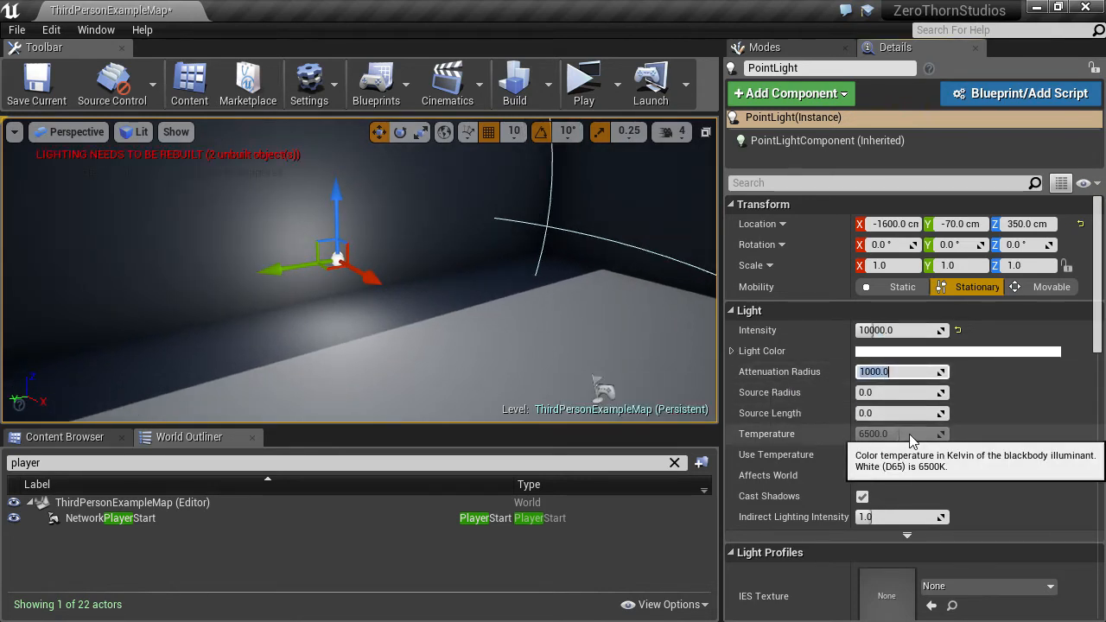
text(2000)
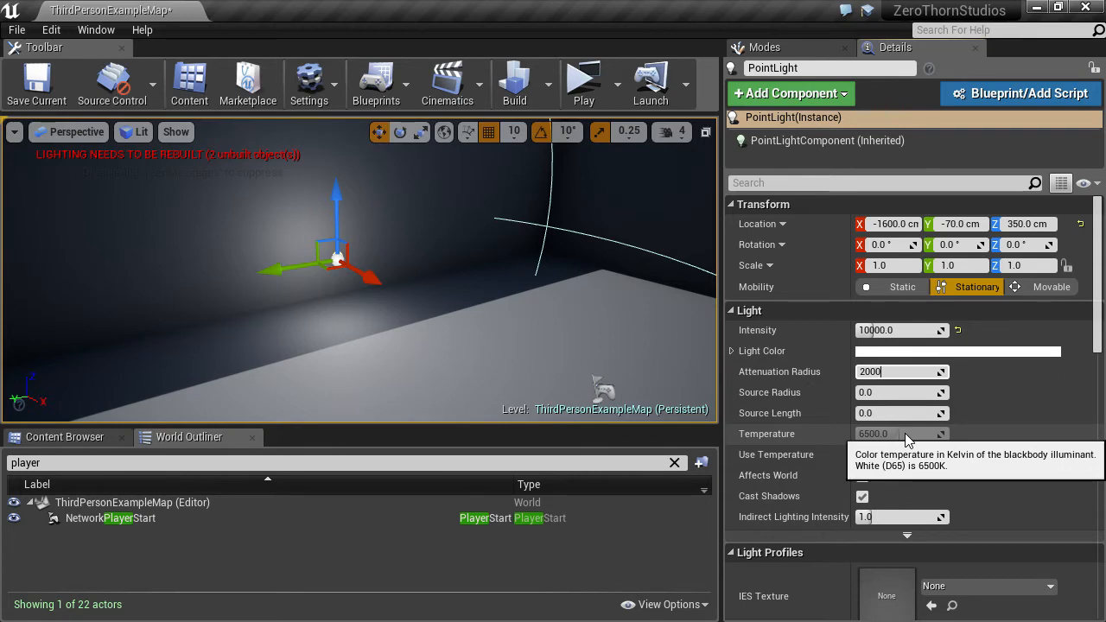
key(Return)
right_drag(553, 329, 406, 266)
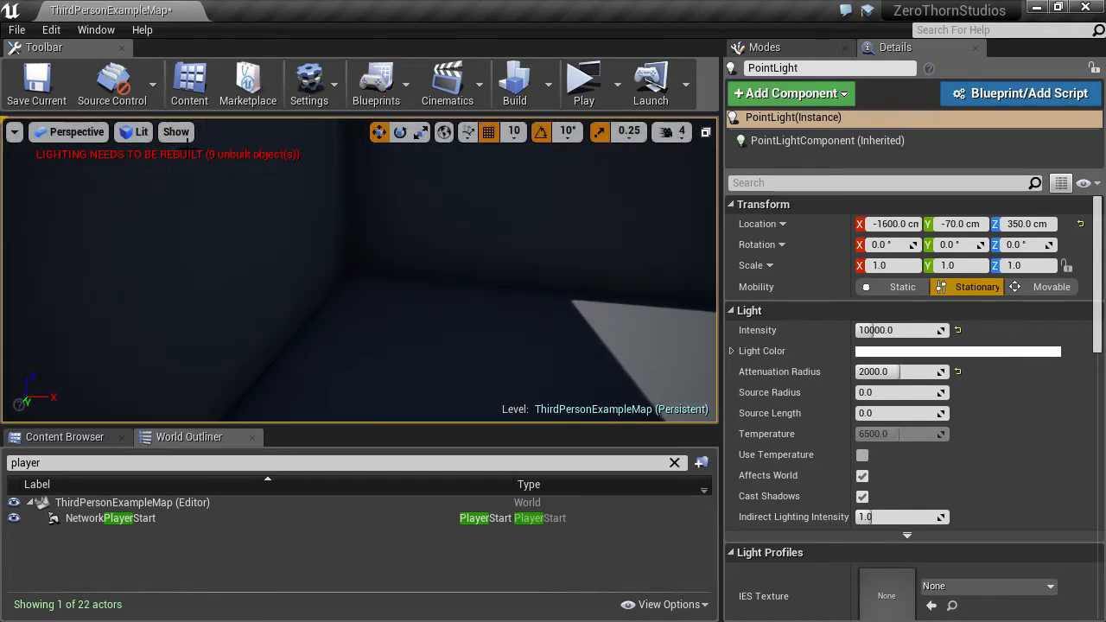
- Switch the viewport to Unlit shading to look over the level, and return it to Lit
click(139, 131)
click(148, 185)
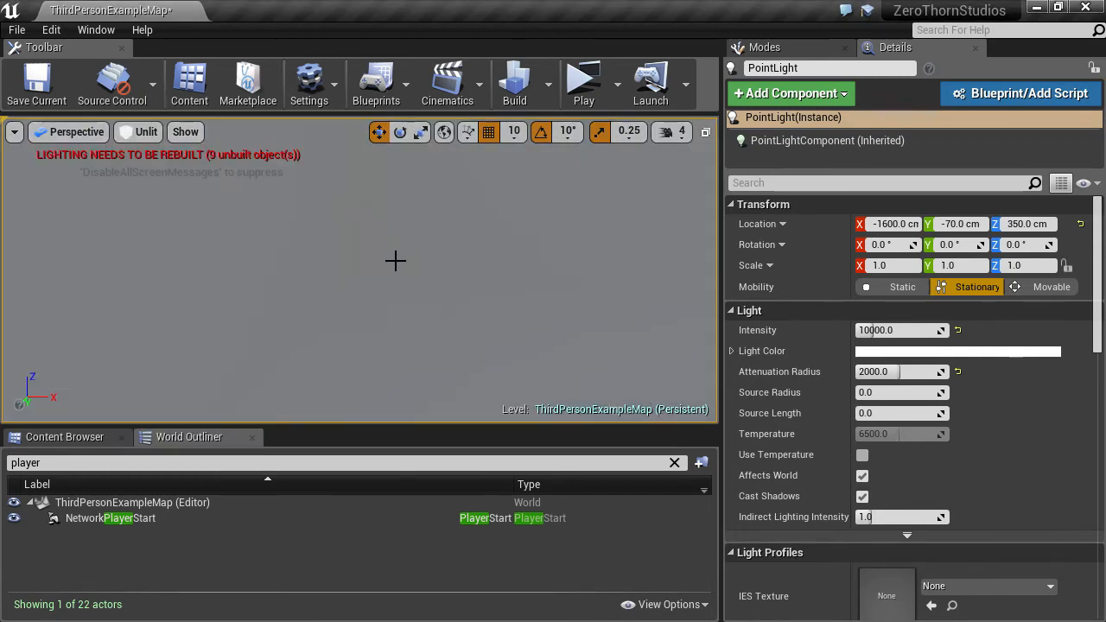
right_drag(359, 268, 458, 276)
key(f)
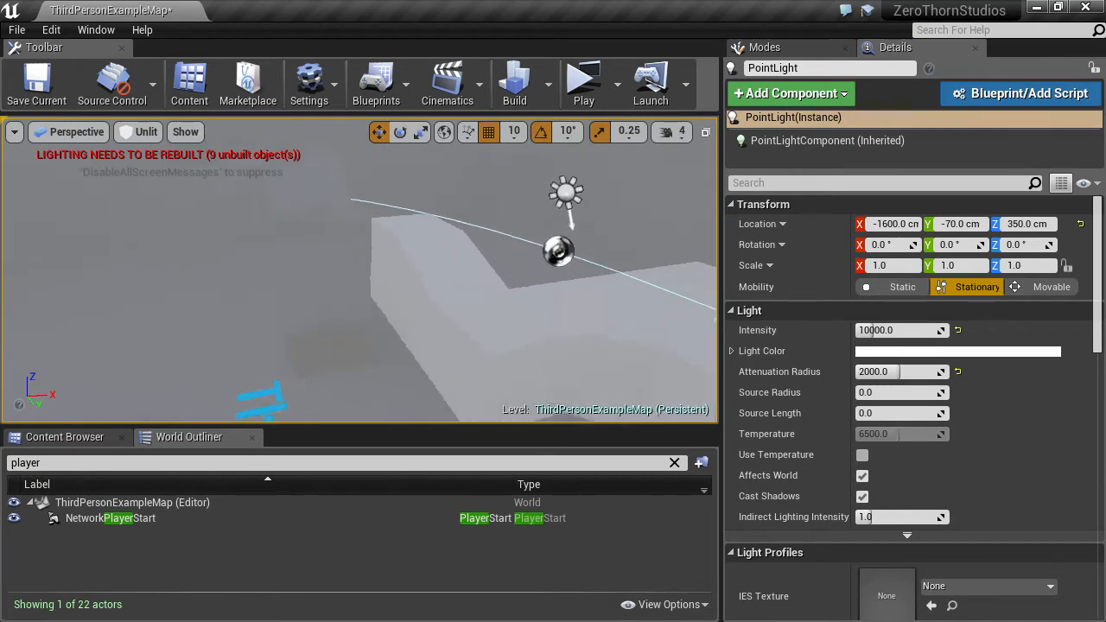
right_drag(359, 268, 160, 281)
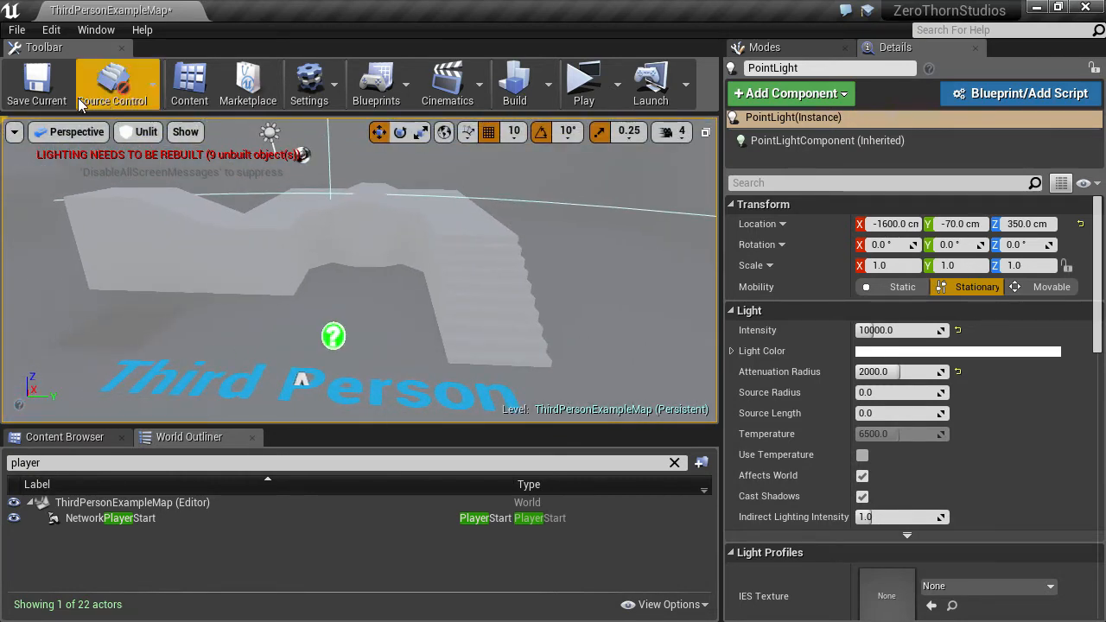
click(134, 131)
click(165, 166)
right_drag(536, 259, 467, 268)
- Activate Foliage mode and filter the project content to show only Static Mesh assets
click(806, 52)
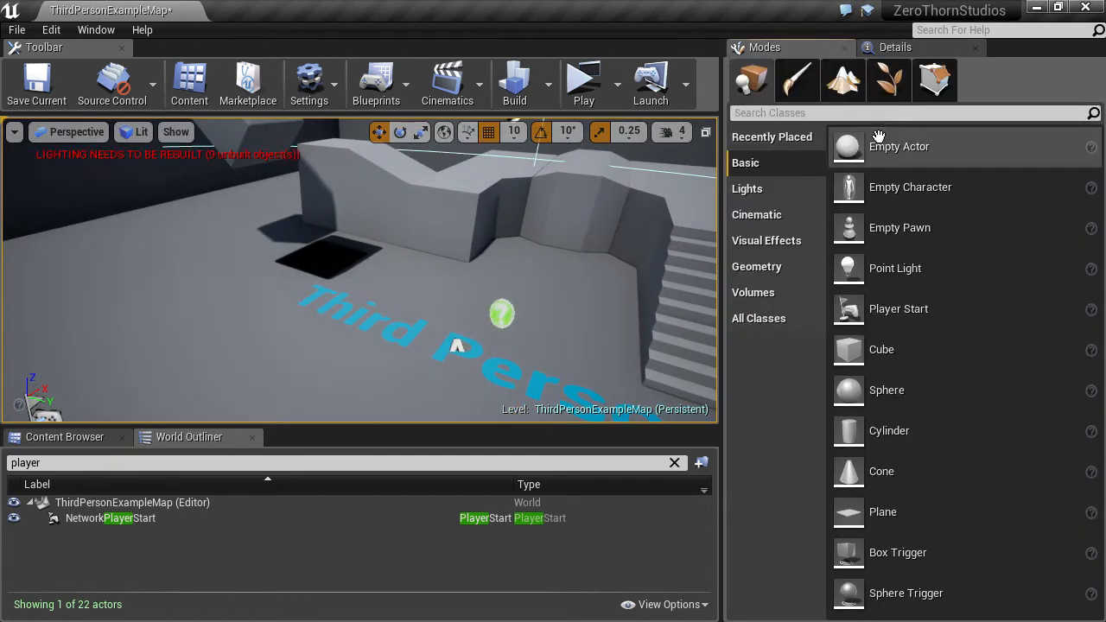
click(886, 80)
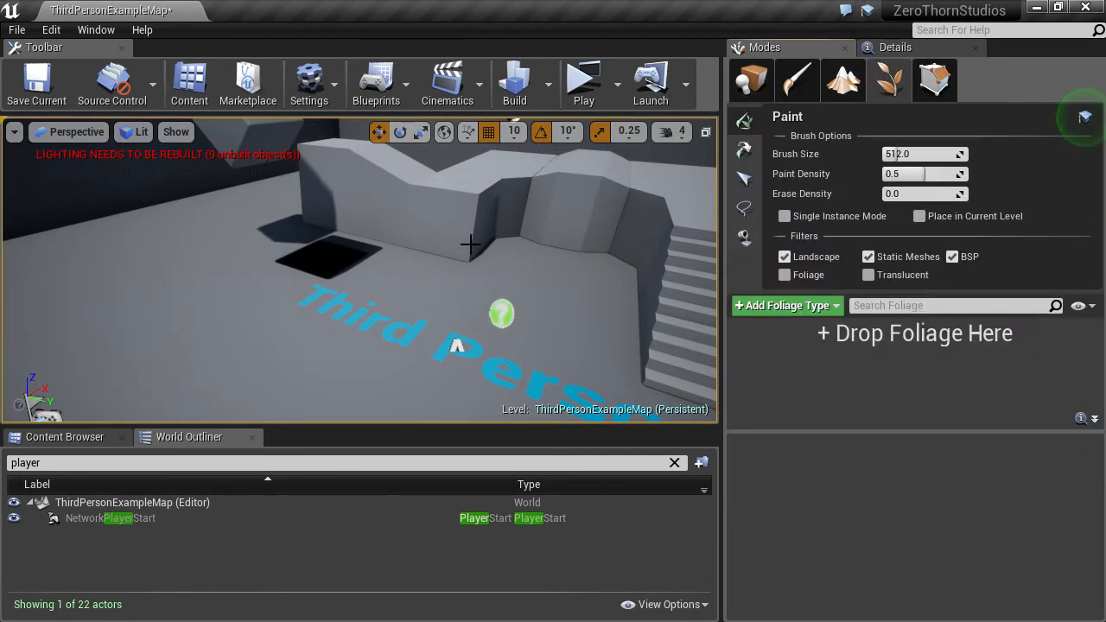
right_drag(470, 244, 705, 304)
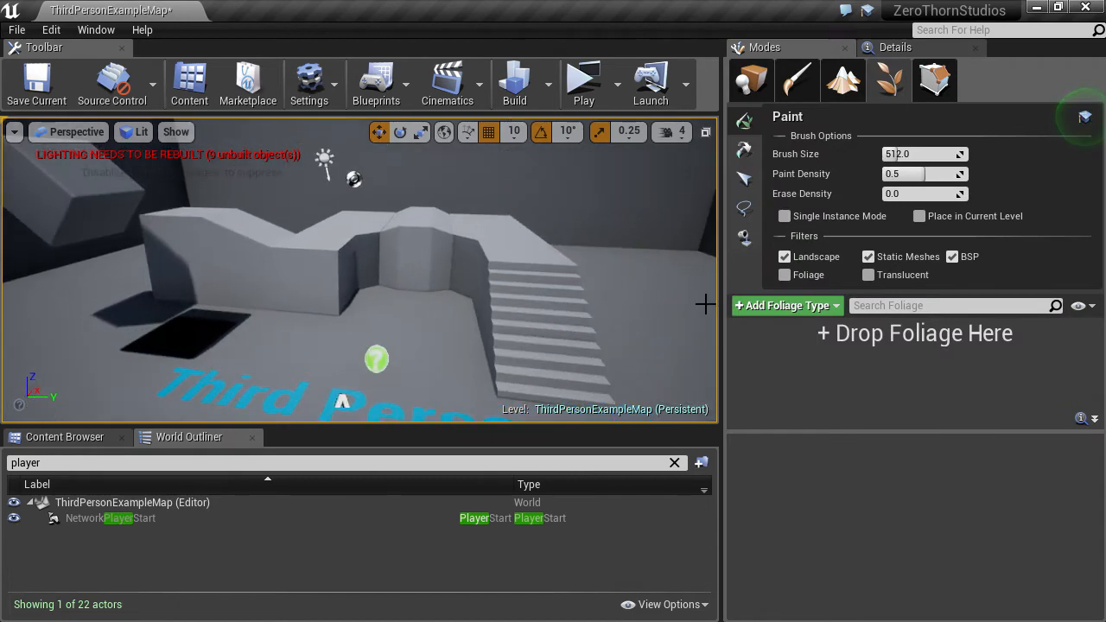
click(81, 438)
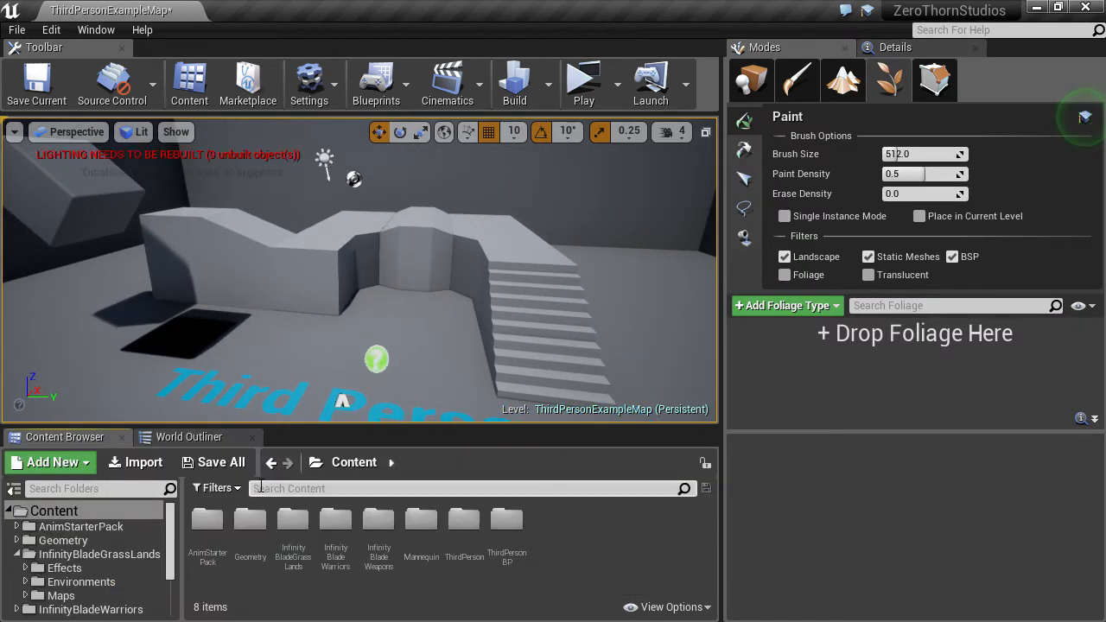
click(217, 489)
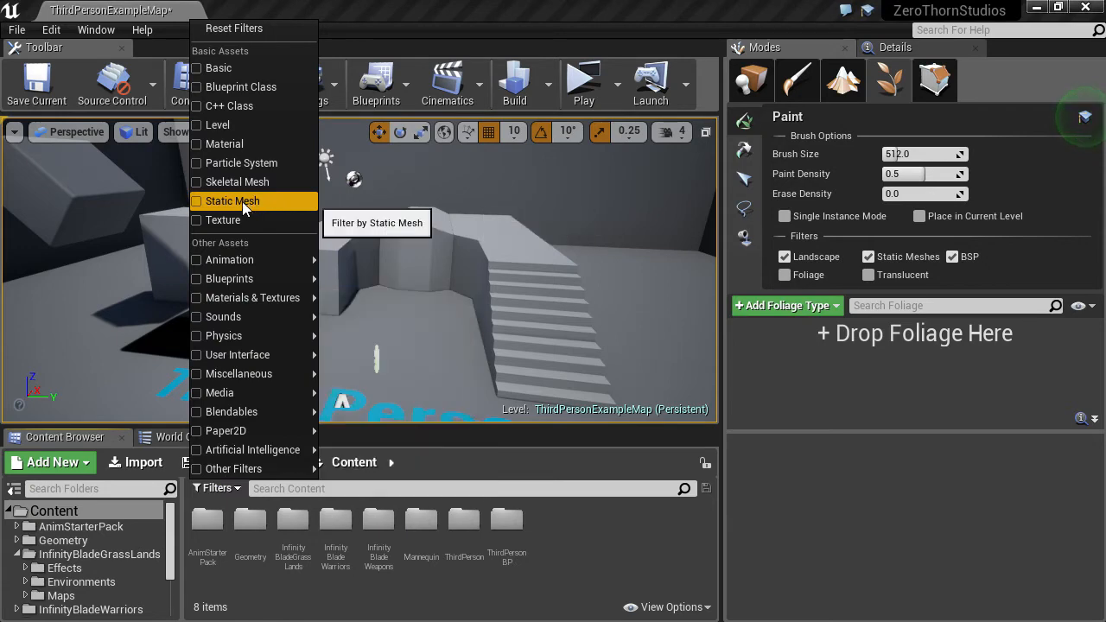
click(242, 201)
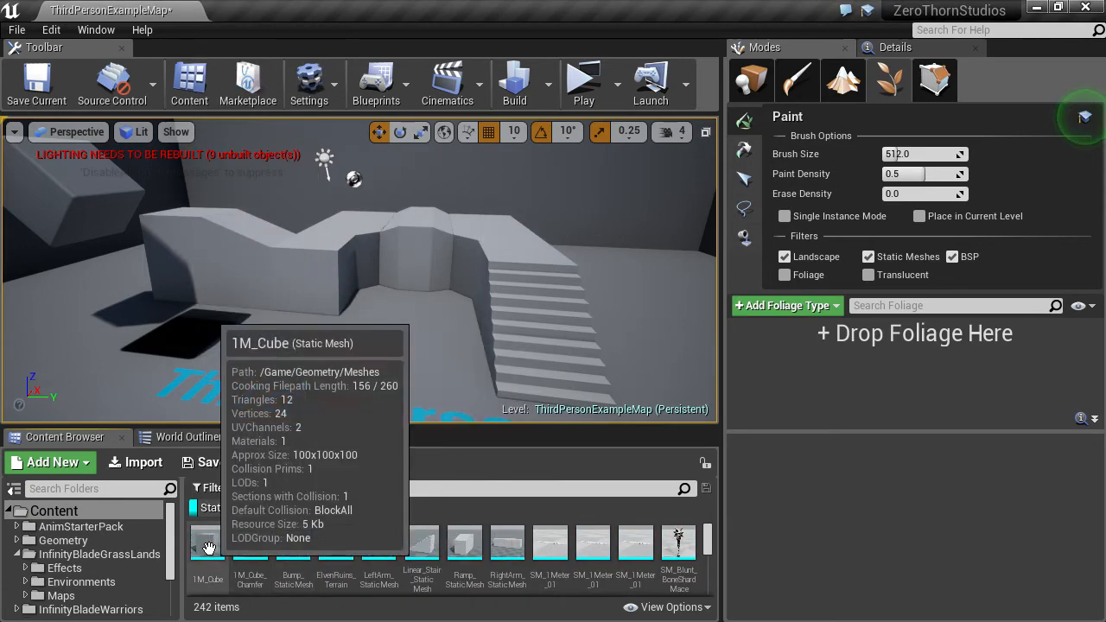
- Add the 1M_Cube mesh as a foliage type and reduce the paint brush size to about 300
drag(208, 548, 776, 357)
mouse_move(593, 323)
right_down()
mouse_move(622, 328)
mouse_move(588, 363)
right_up()
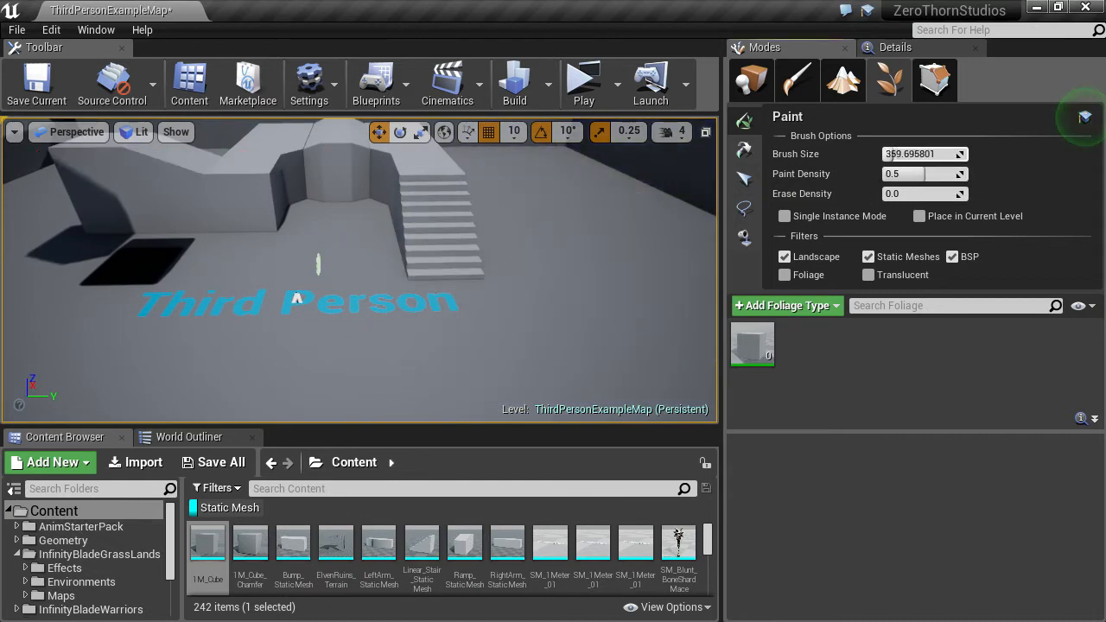
drag(892, 154, 864, 154)
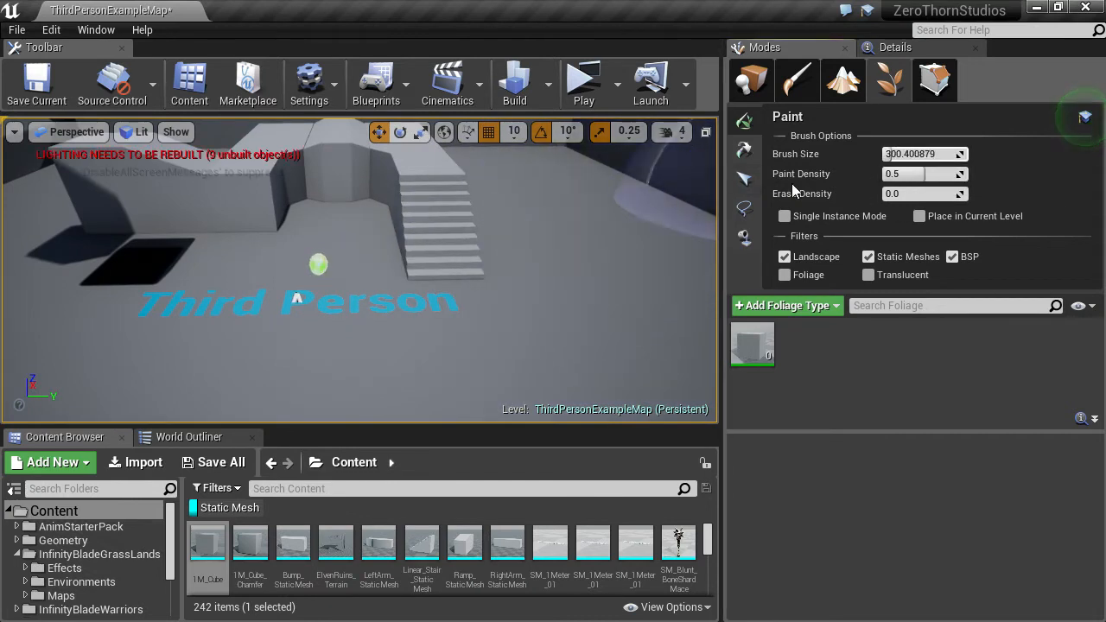
- Set the foliage paint density to 0.01
click(891, 174)
key(BackSpace)
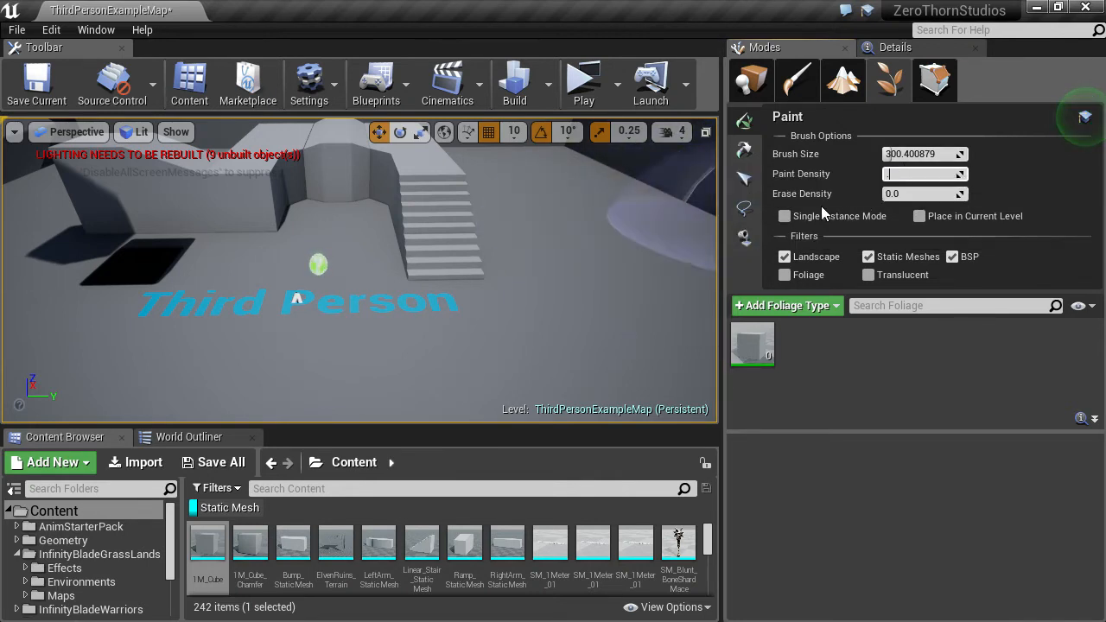
text(0.01)
key(Return)
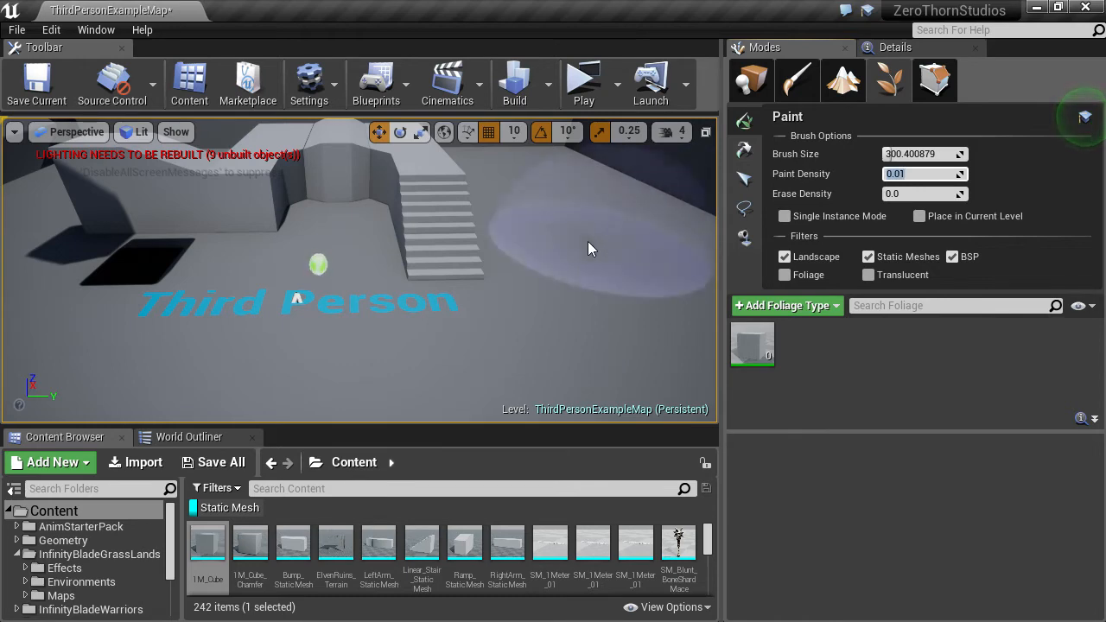
- Paint a foliage cube onto the open floor beside the stairs and view it up close
click(588, 242)
key(w)
mouse_move(533, 286)
right_down()
mouse_move(674, 242)
mouse_move(597, 281)
right_up()
key(w)
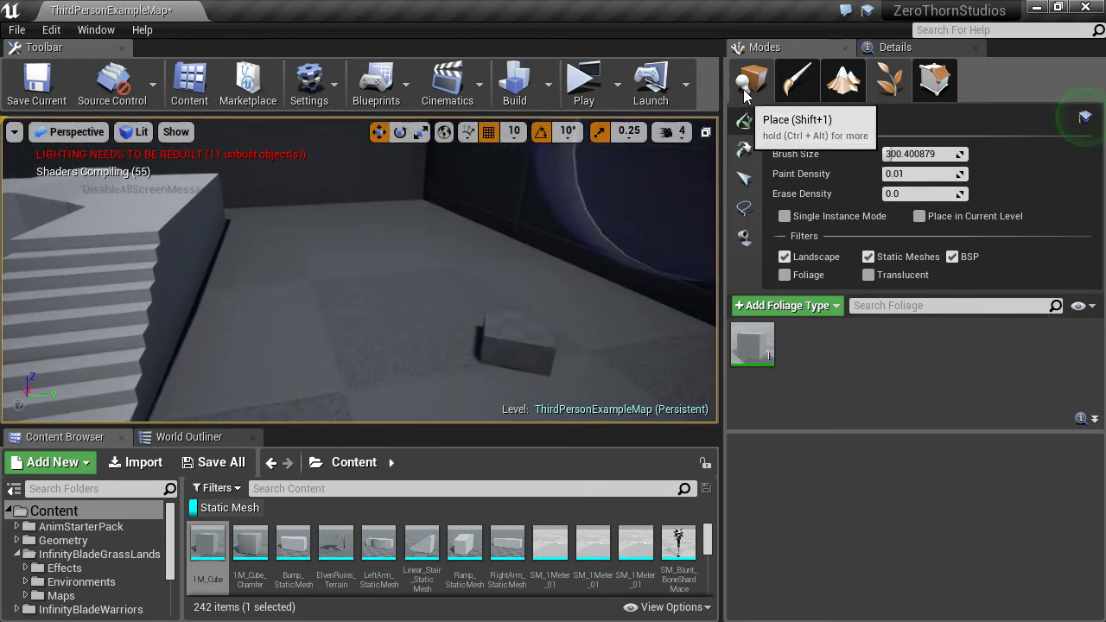
- Select the painted foliage cube and rotate it about its vertical axis
click(742, 179)
click(508, 345)
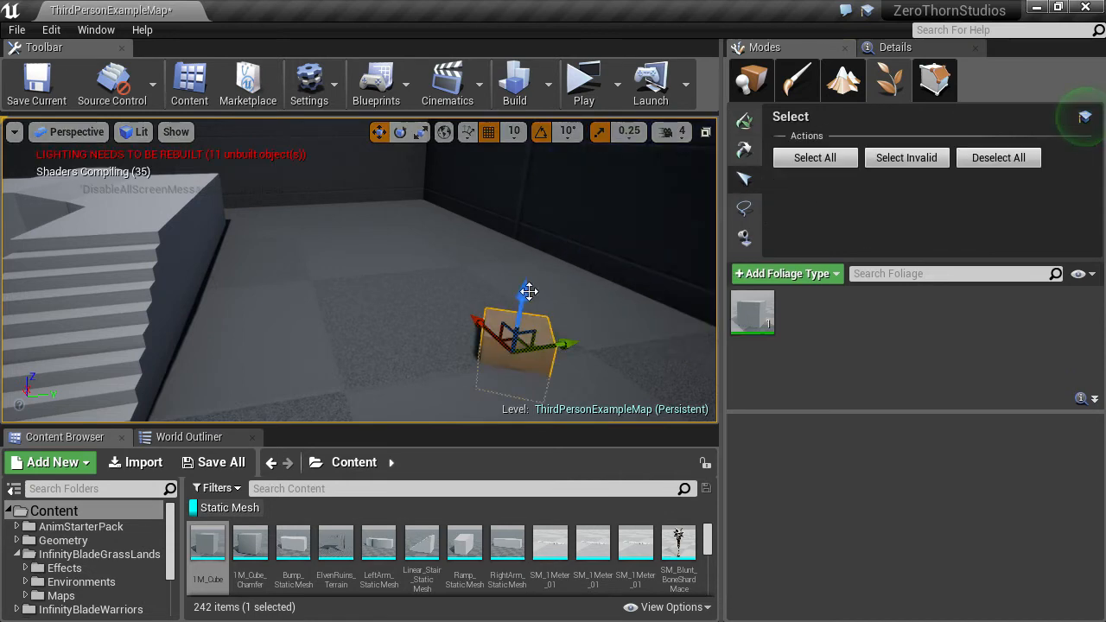
key(e)
drag(495, 366, 544, 376)
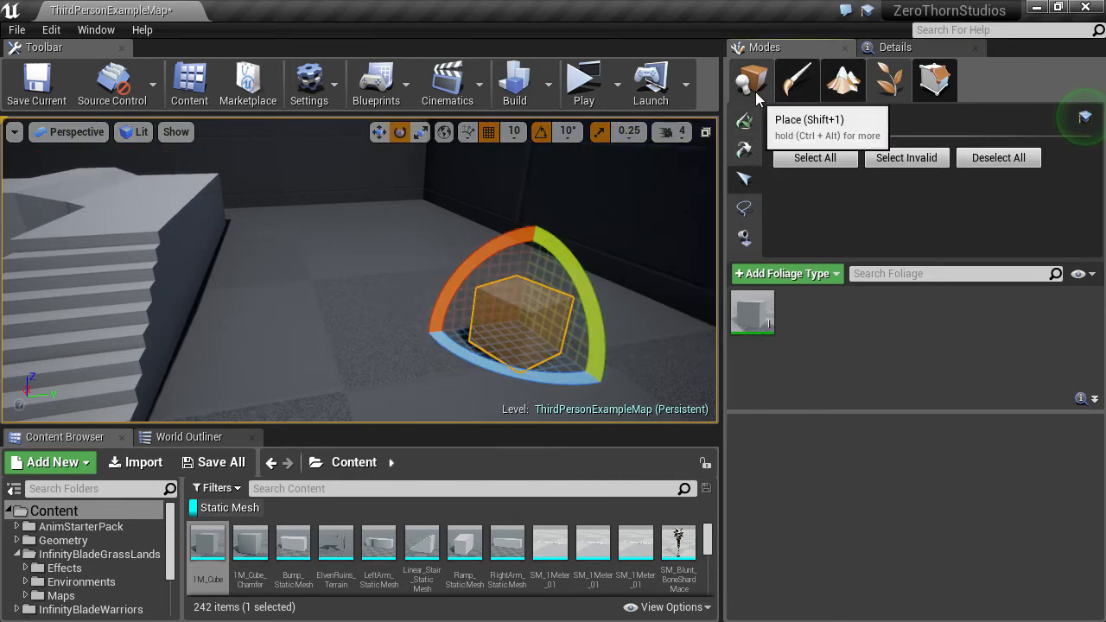
click(756, 98)
click(890, 79)
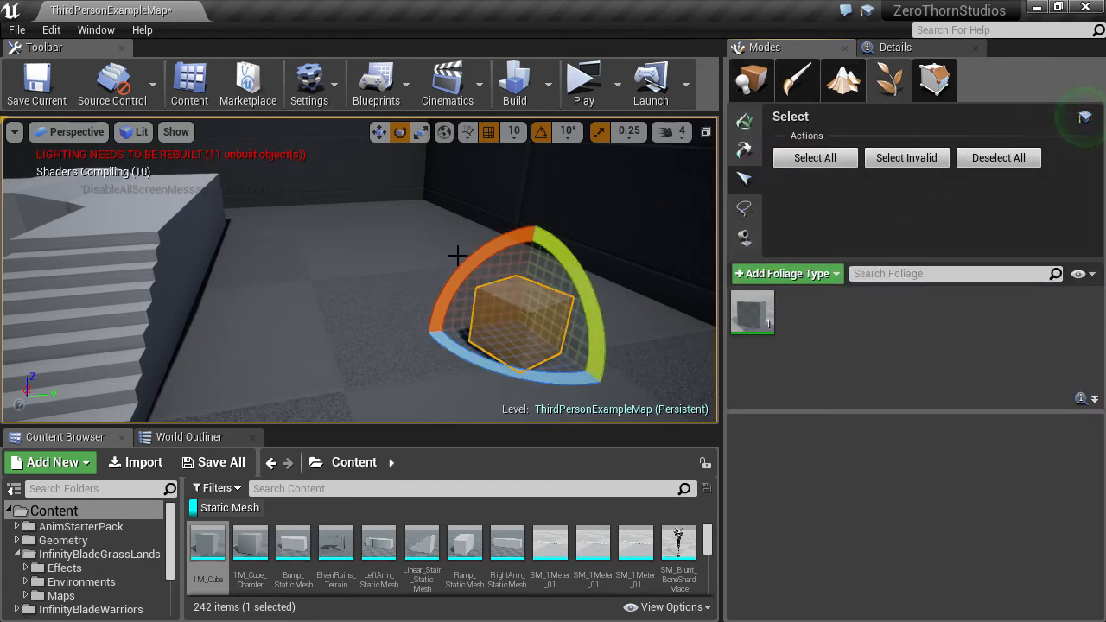
right_drag(329, 212, 320, 286)
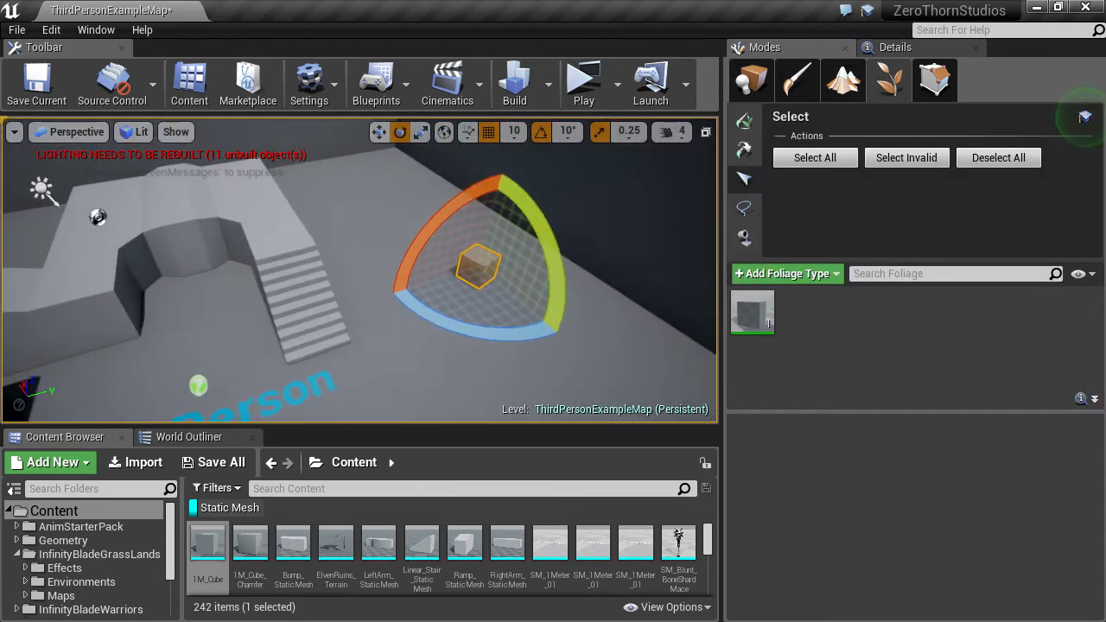
key(w)
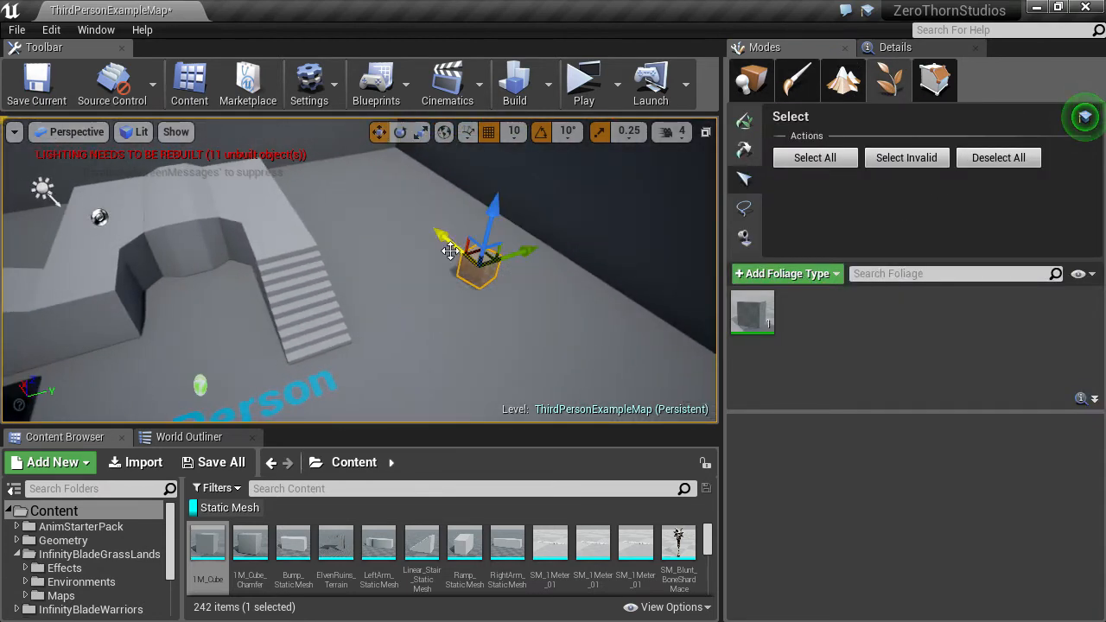
- Paint a second foliage cube farther back on the floor, and erase both painted cubes
click(744, 121)
click(366, 217)
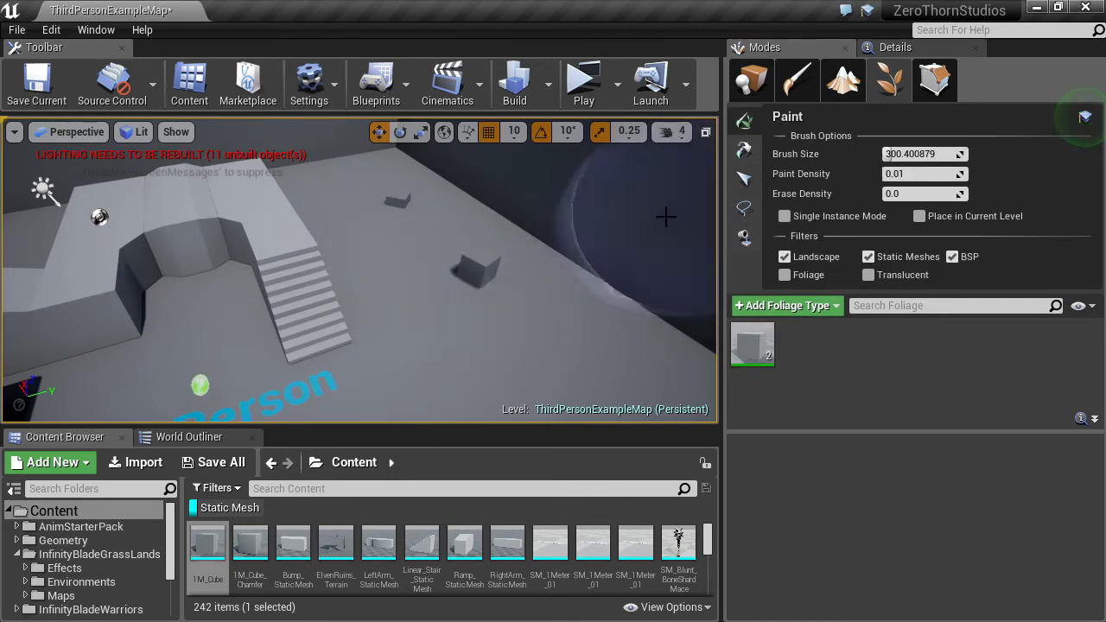
shift+drag(494, 279, 413, 220)
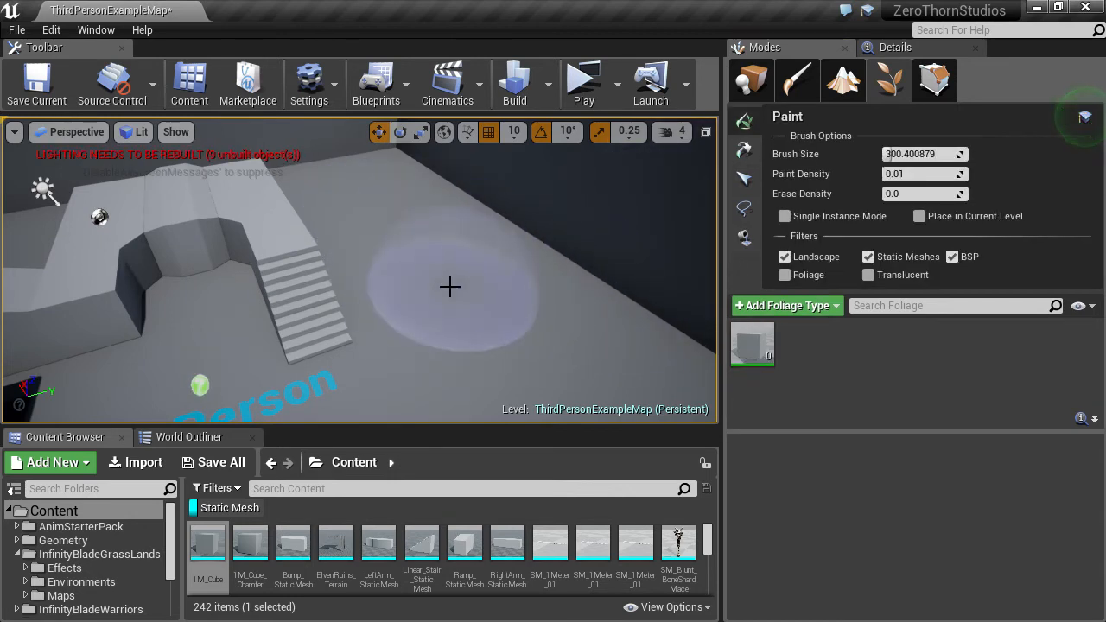
mouse_move(449, 287)
mouse_down()
mouse_move(395, 222)
mouse_move(354, 239)
mouse_move(400, 289)
mouse_move(365, 207)
mouse_move(469, 296)
mouse_move(510, 311)
mouse_up()
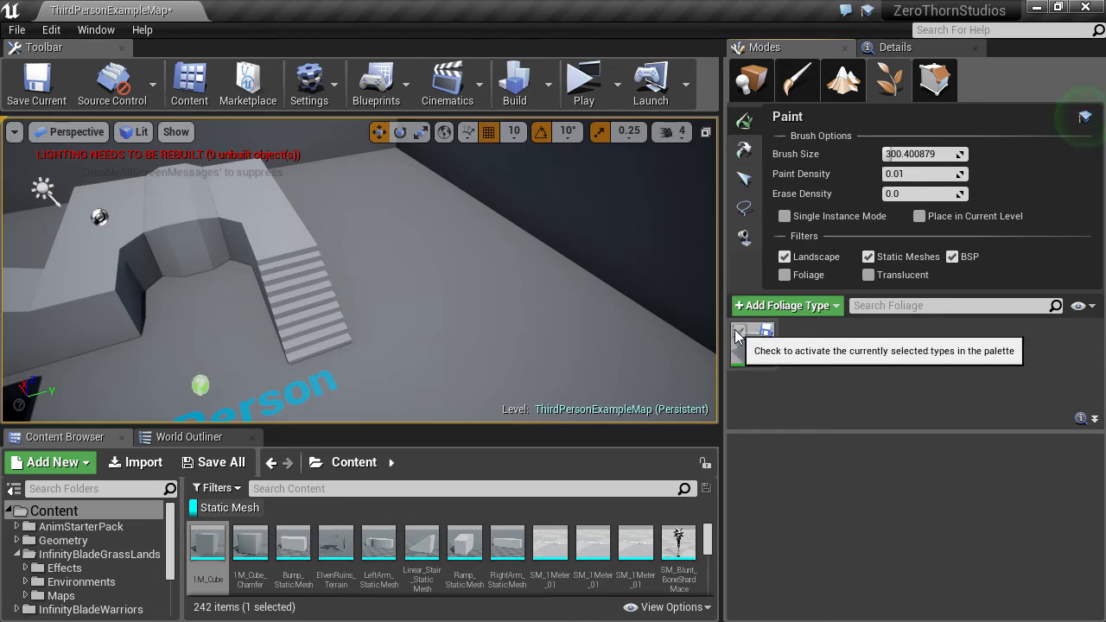
- Look over the Geometry Editing, Foliage and Mesh Paint modes, and return to Place mode
click(935, 80)
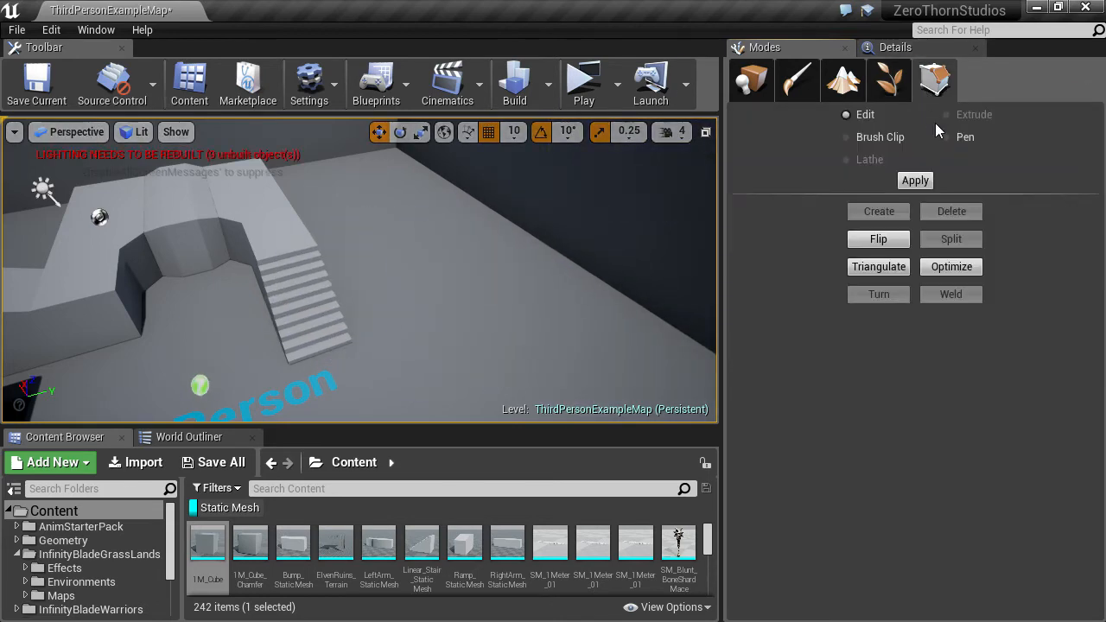
click(892, 83)
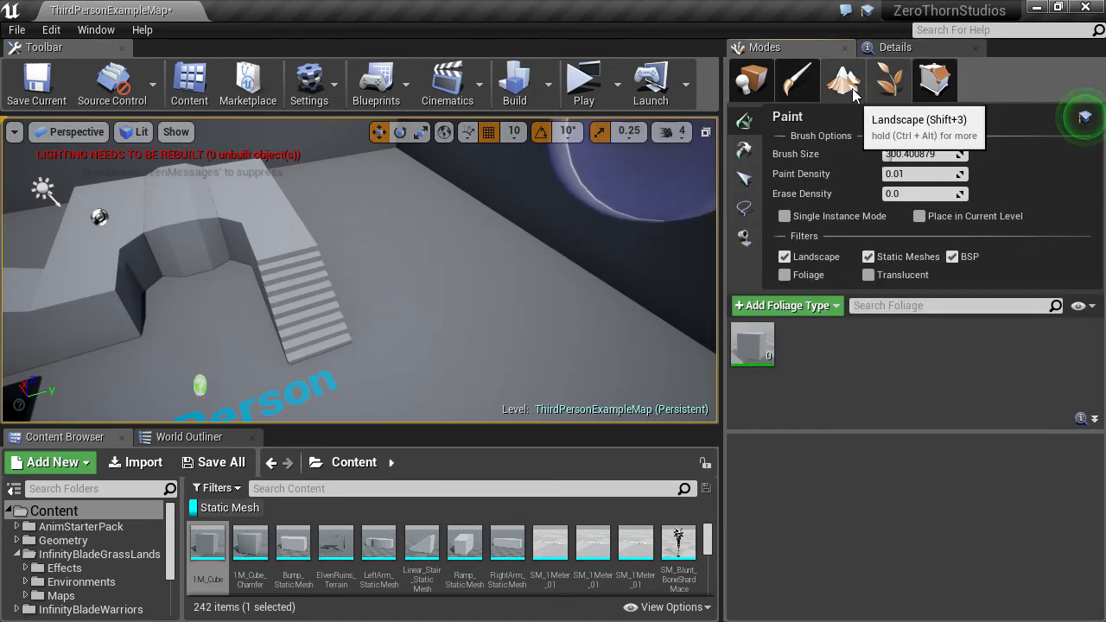
click(793, 91)
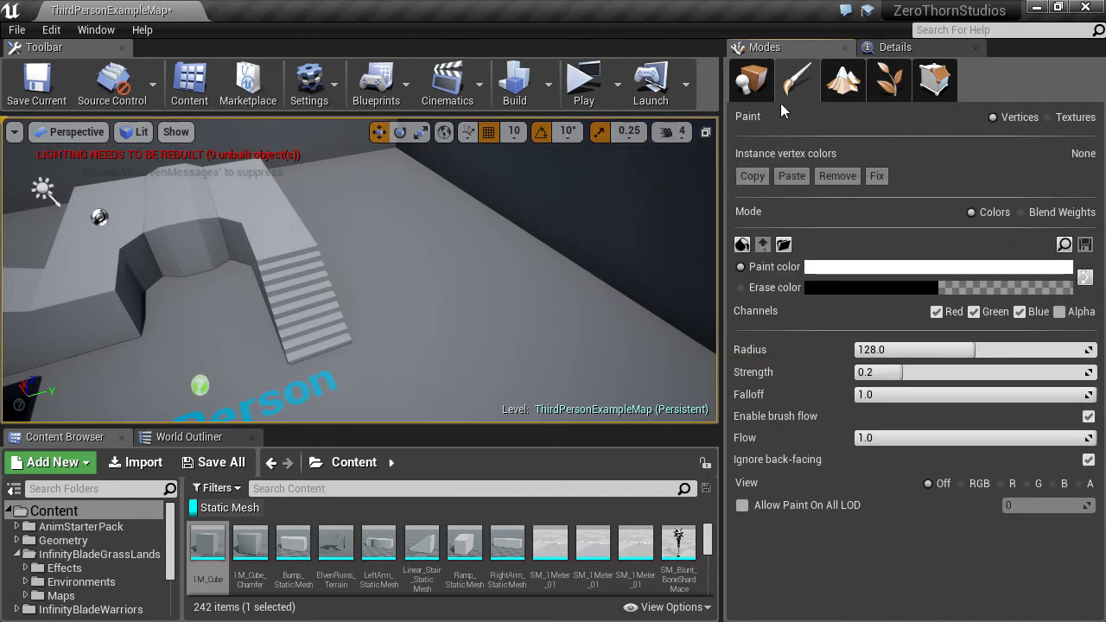
click(752, 82)
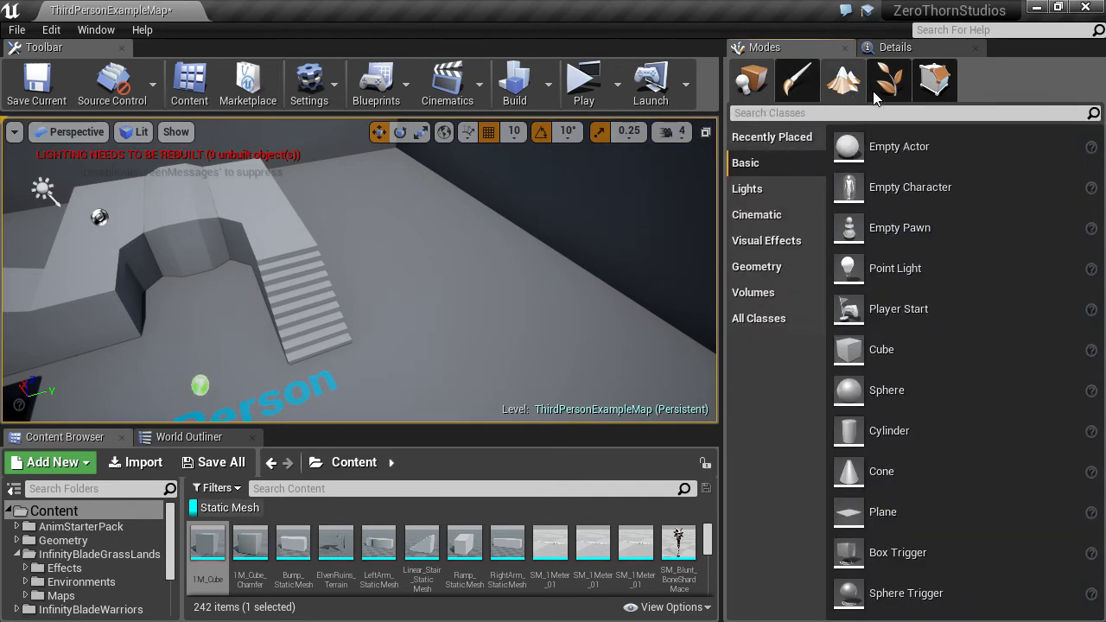
- Look through the placeable actors in the Cinematic, Geometry, Volumes, All Classes and Recently Placed categories
right_drag(413, 278, 160, 302)
click(759, 216)
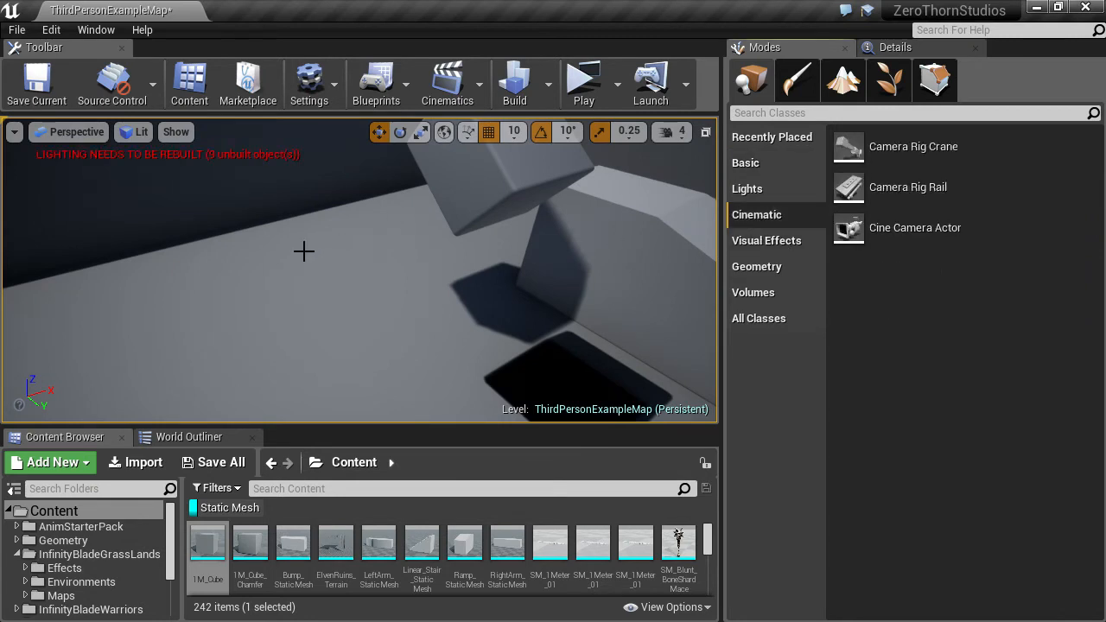
right_drag(304, 251, 285, 285)
click(739, 268)
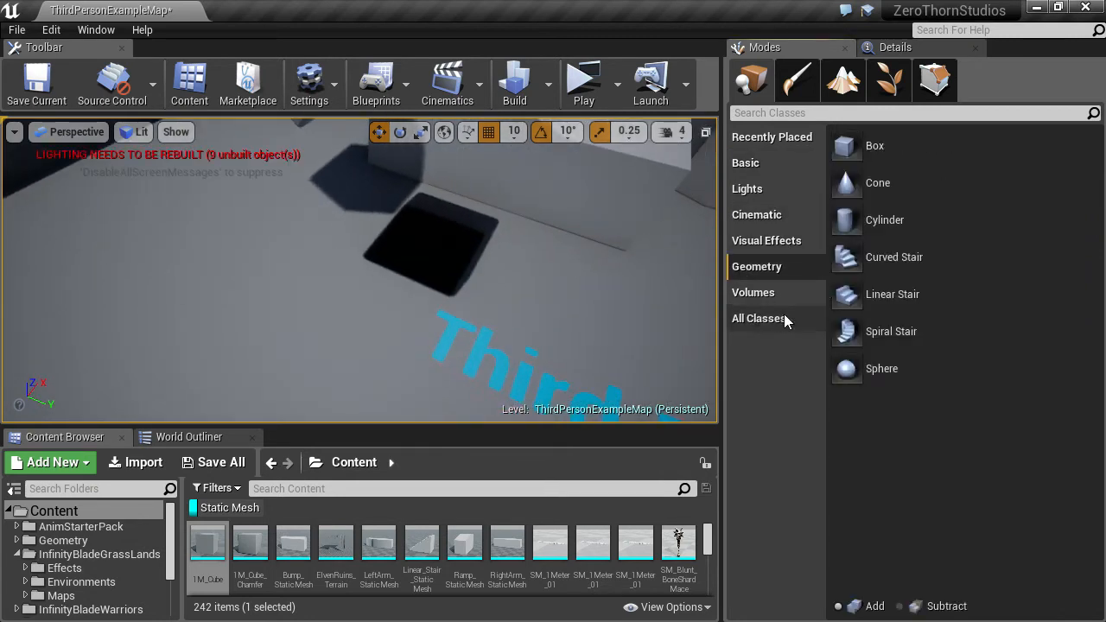
click(757, 293)
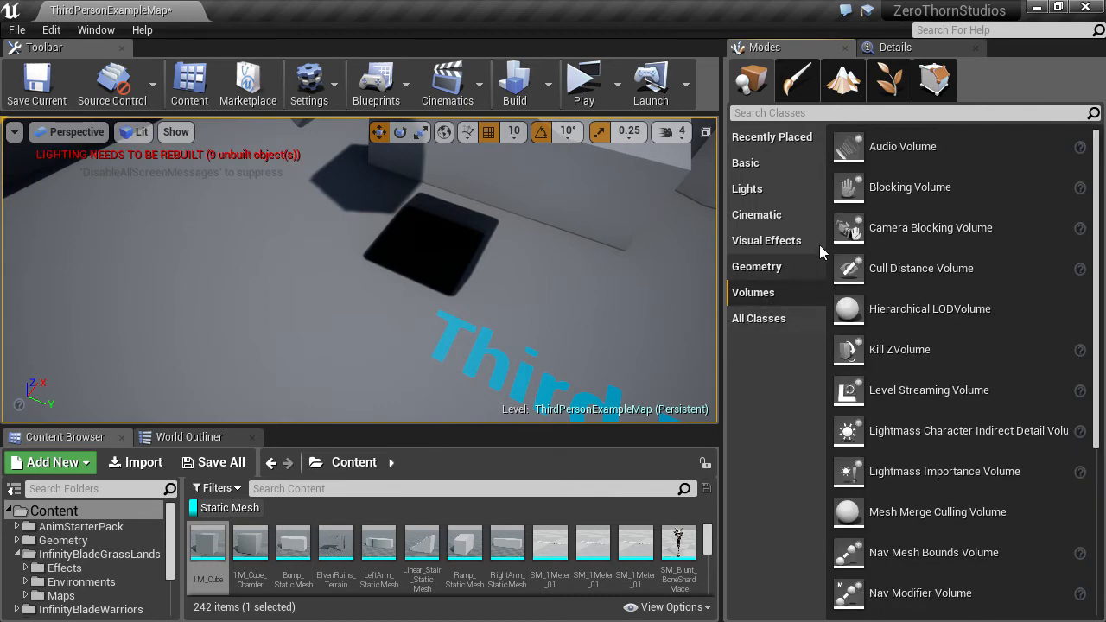
mouse_move(578, 234)
right_down()
mouse_move(631, 208)
mouse_move(605, 246)
mouse_move(577, 234)
right_up()
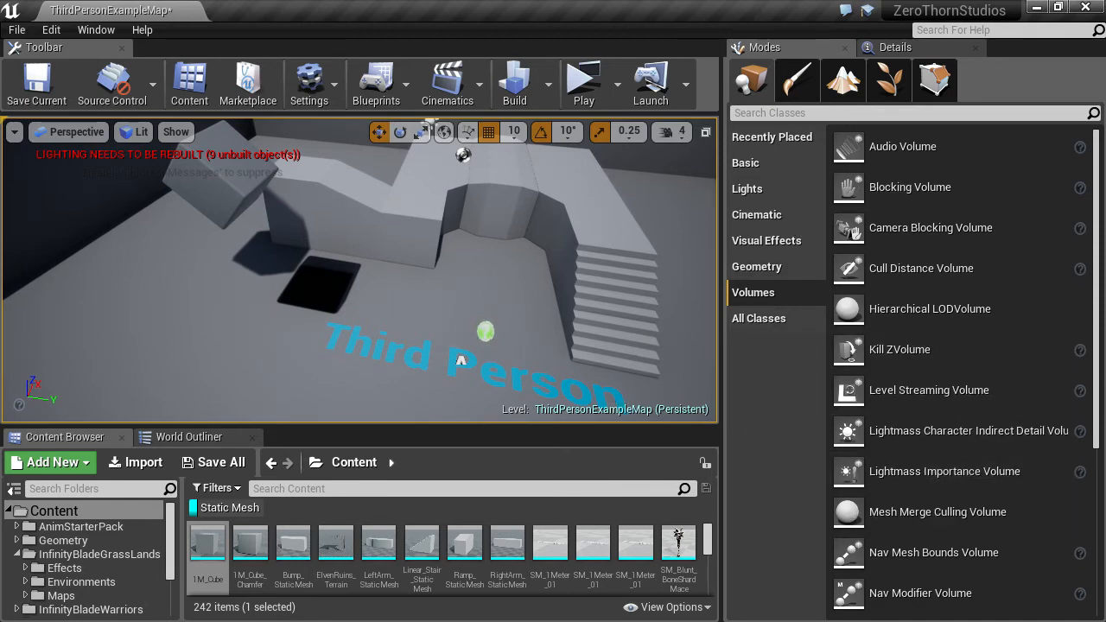
right_drag(360, 270, 458, 259)
key(w)
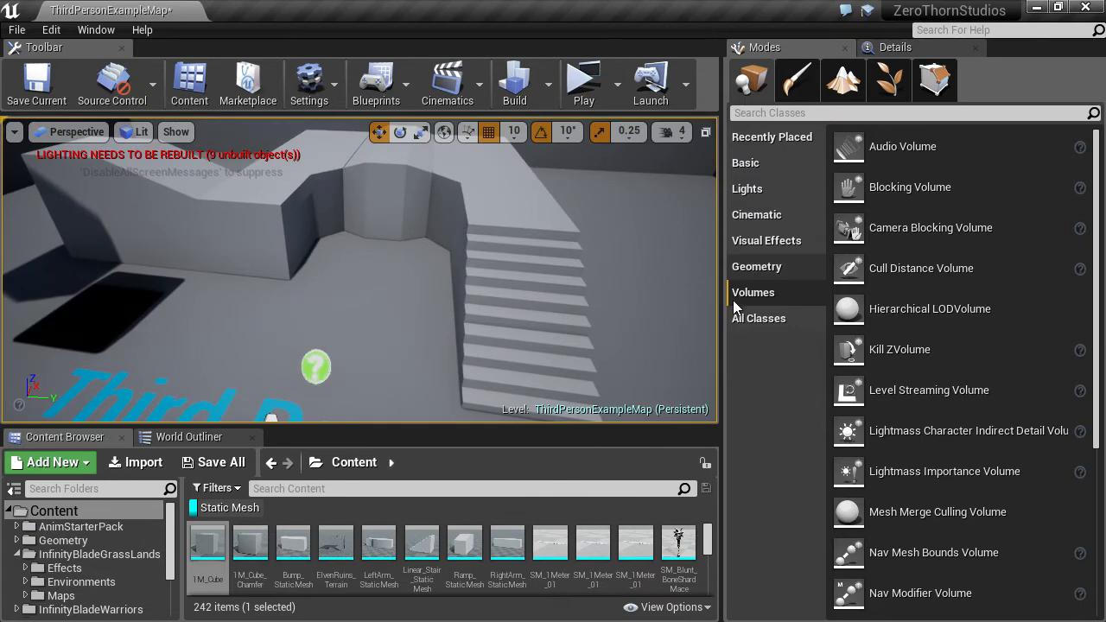
click(740, 321)
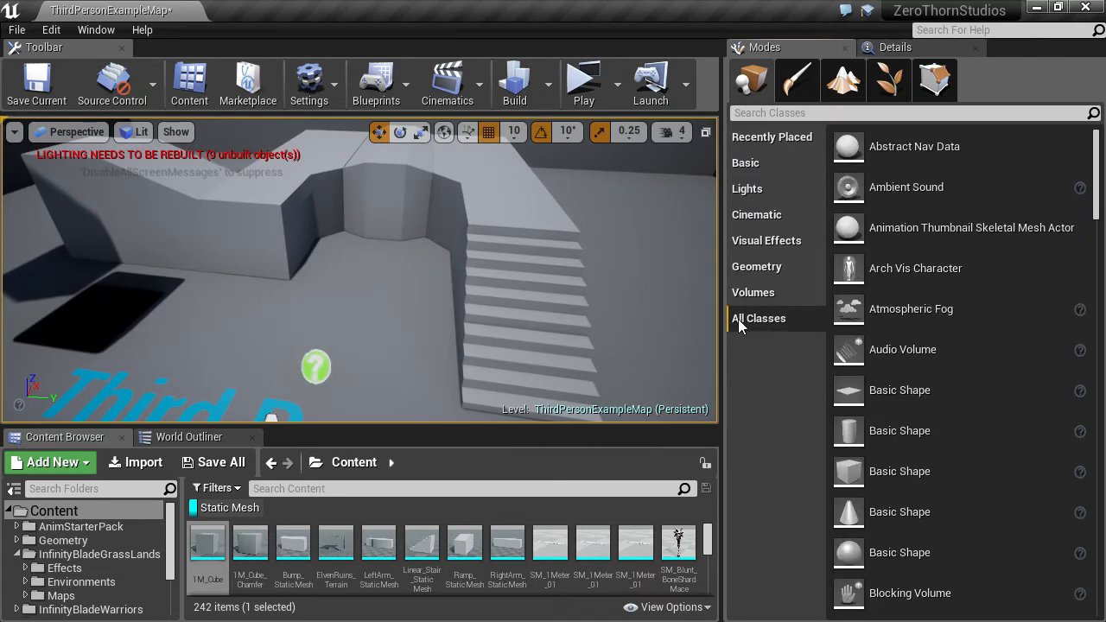
click(780, 136)
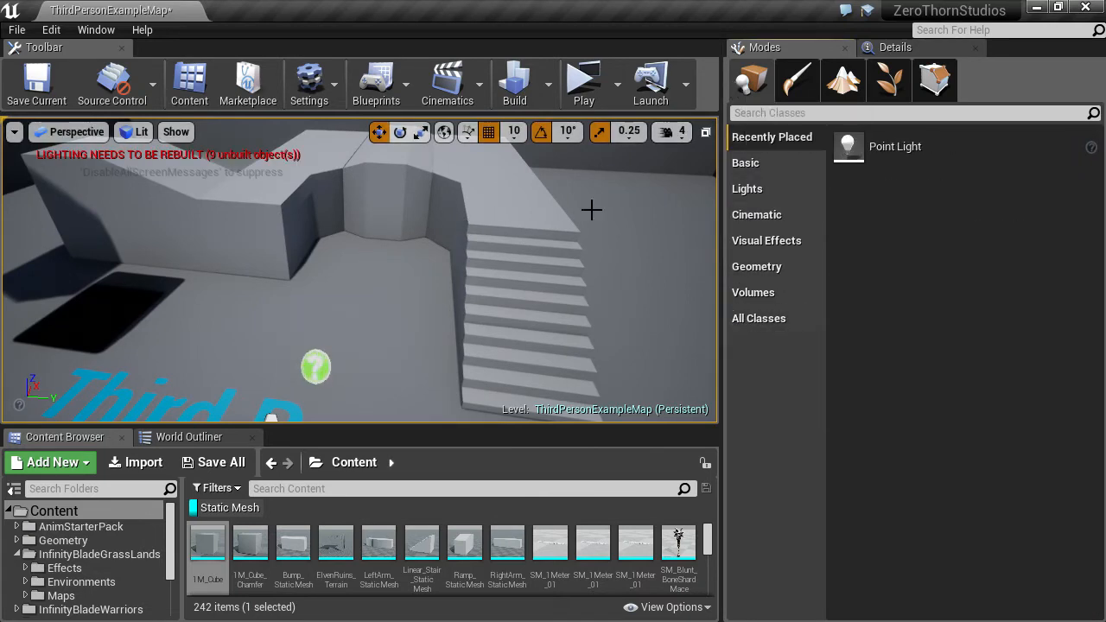
- Play the level in a preview window, run the character forward briefly, and end the play session
right_drag(592, 210, 489, 155)
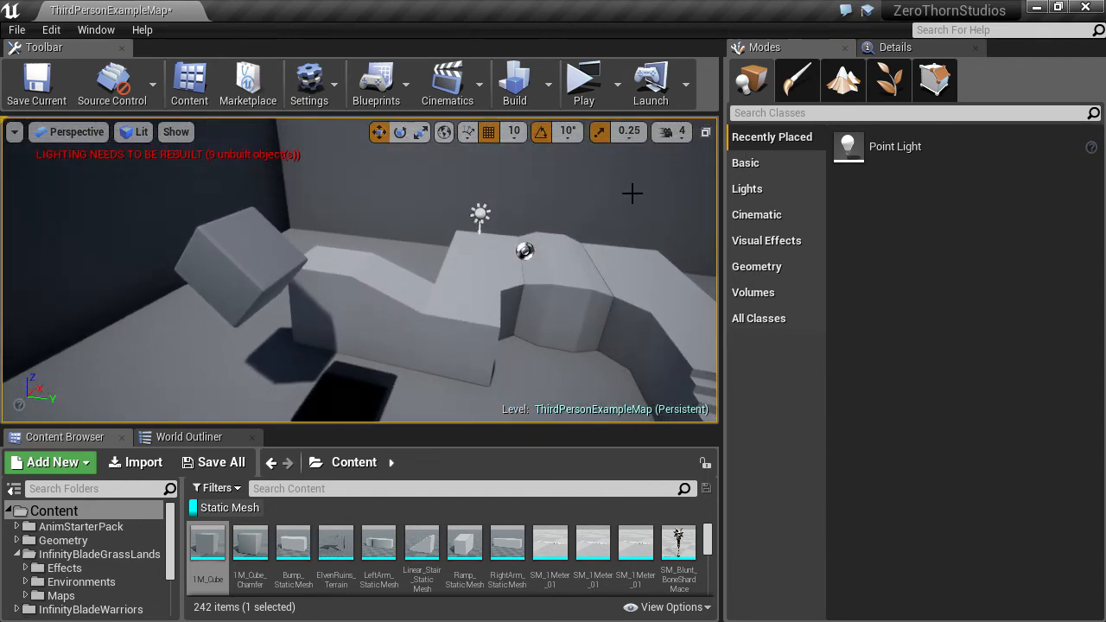
right_drag(639, 238, 665, 341)
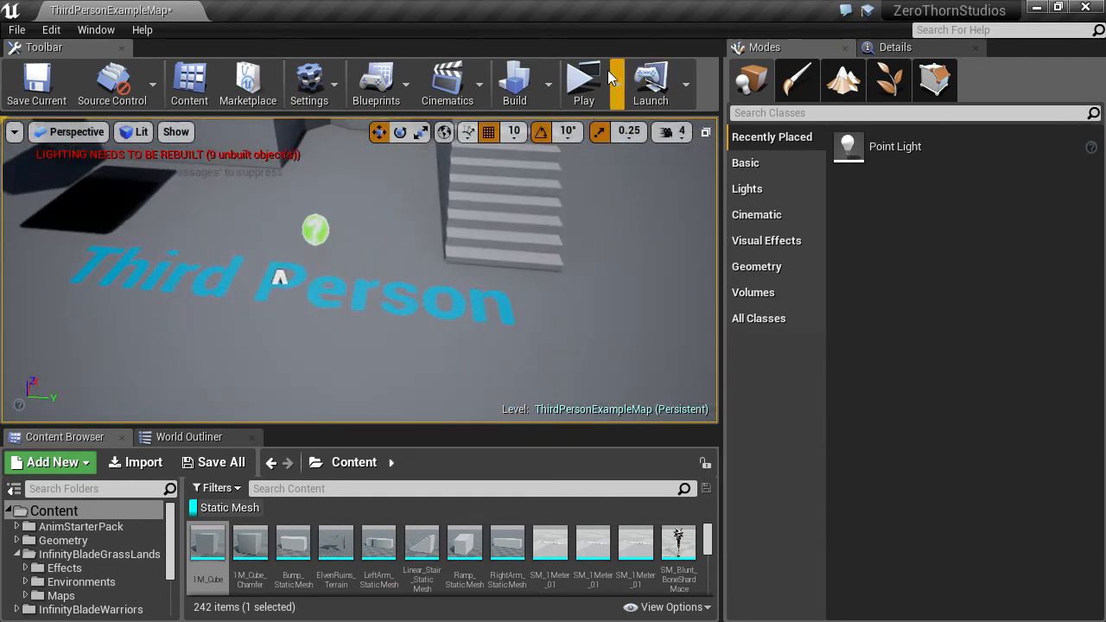
click(584, 82)
click(695, 338)
key(w)
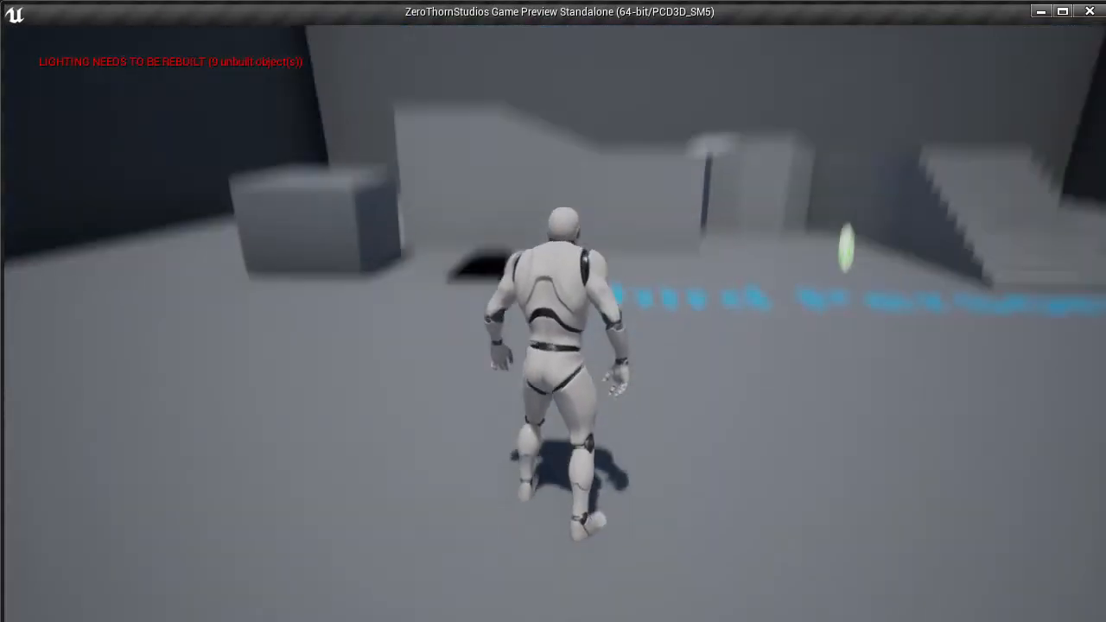
key(Escape)
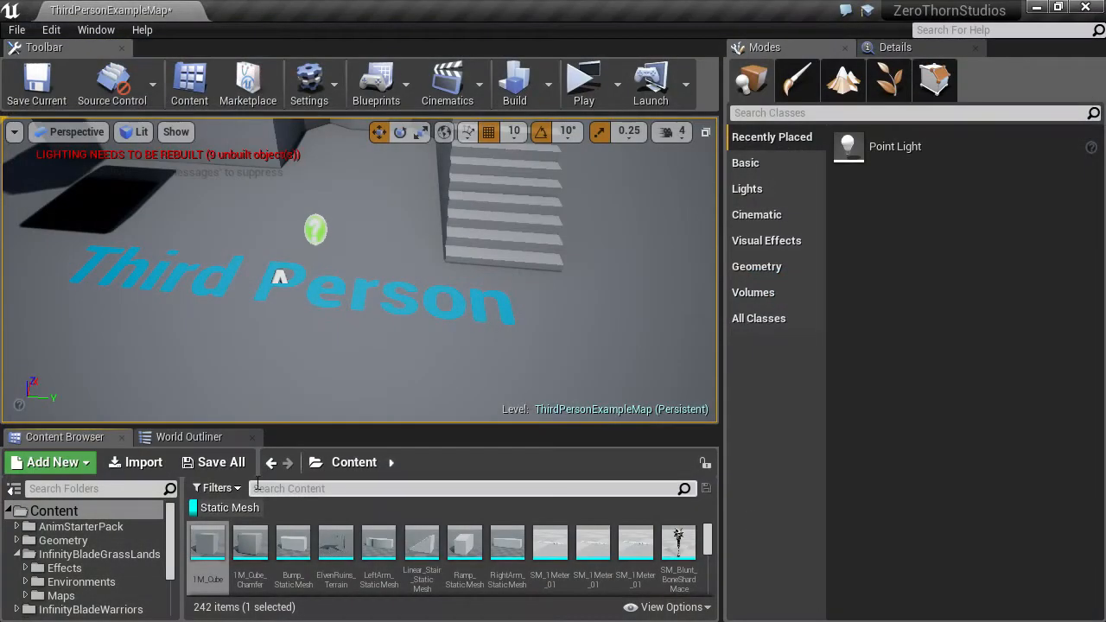
- Remove all filters from the project content and search it for "thirdper"
click(219, 512)
right_click(223, 514)
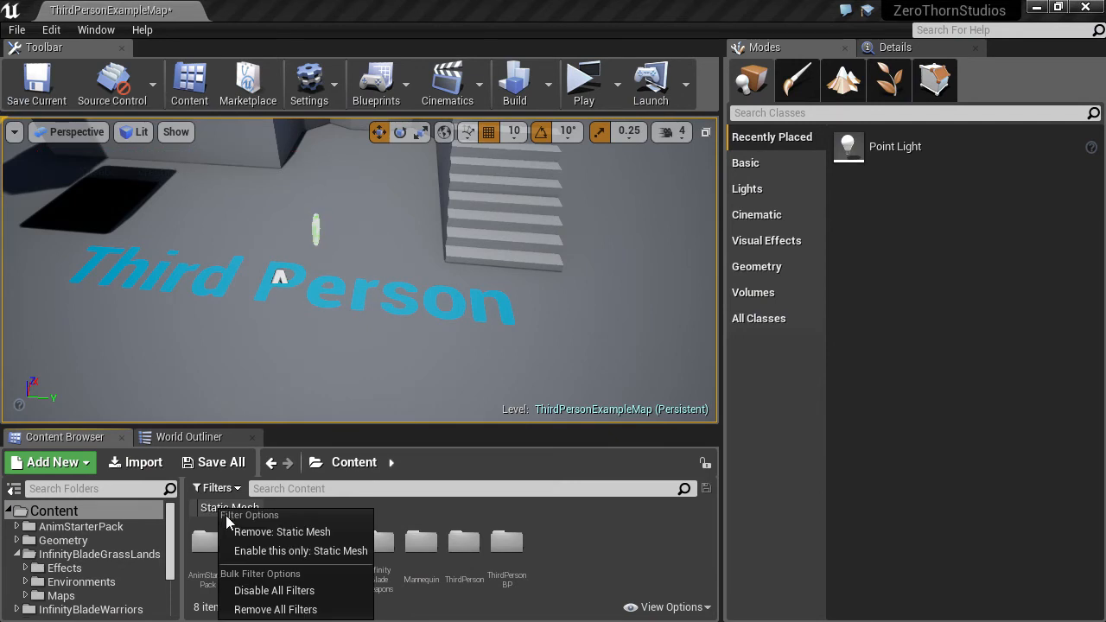
click(271, 611)
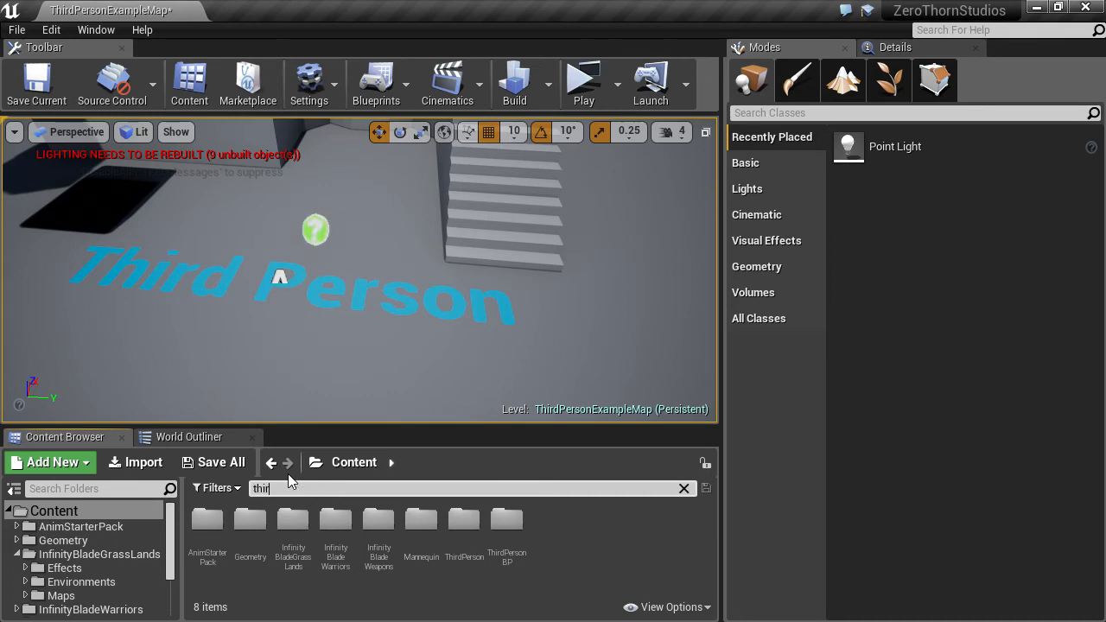
text(dper)
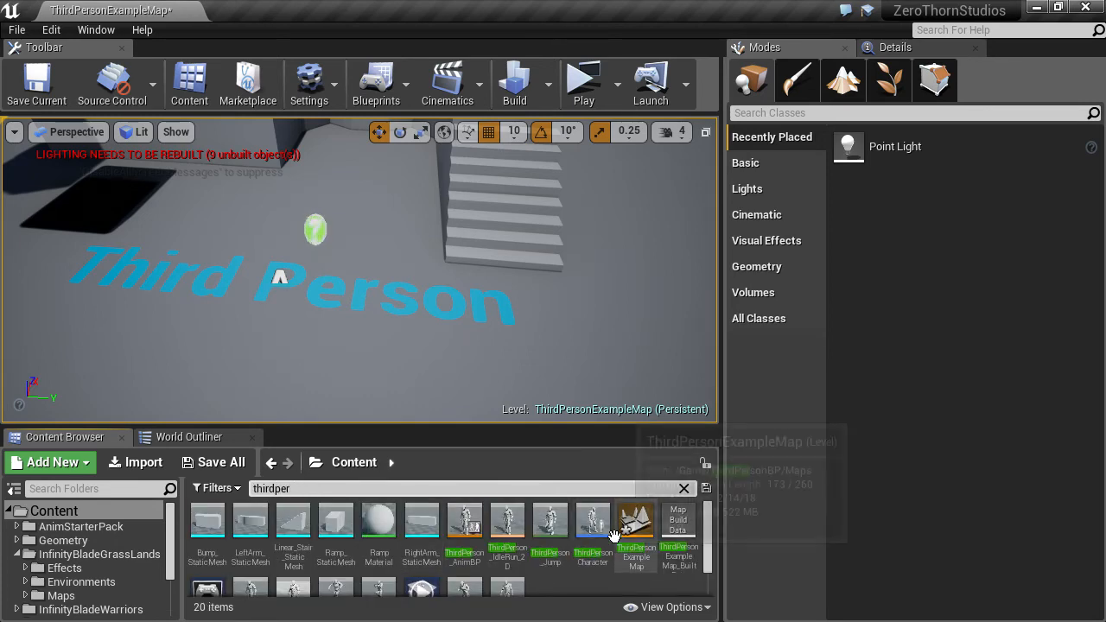
- Place a ThirdPersonCharacter on the floor near the foot of the stairs and inspect it in the level
drag(593, 523, 506, 349)
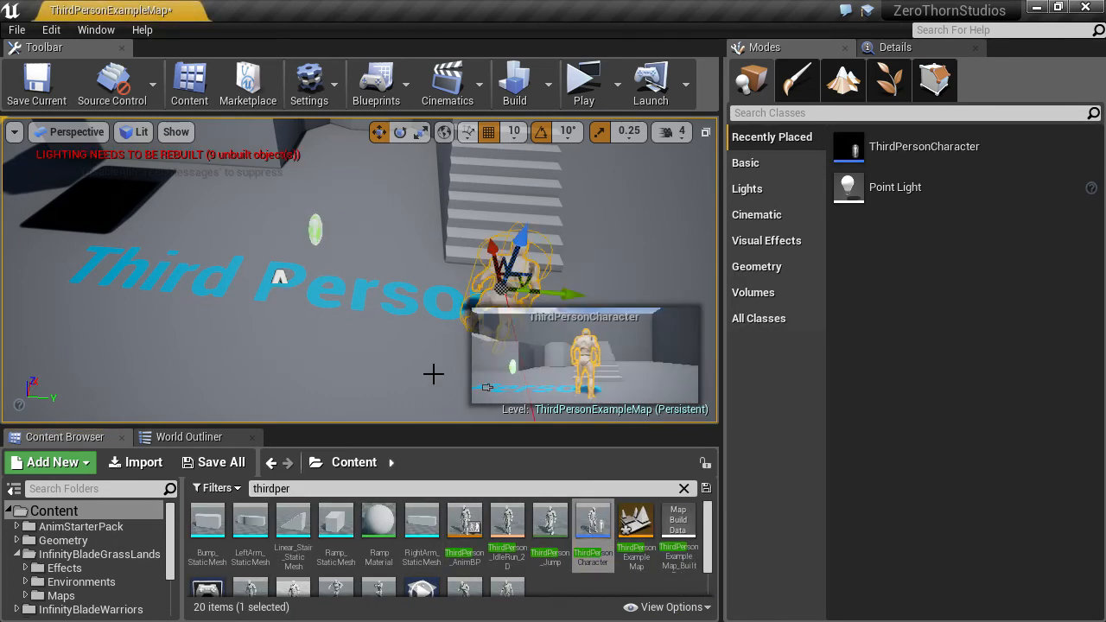
right_drag(328, 292, 467, 315)
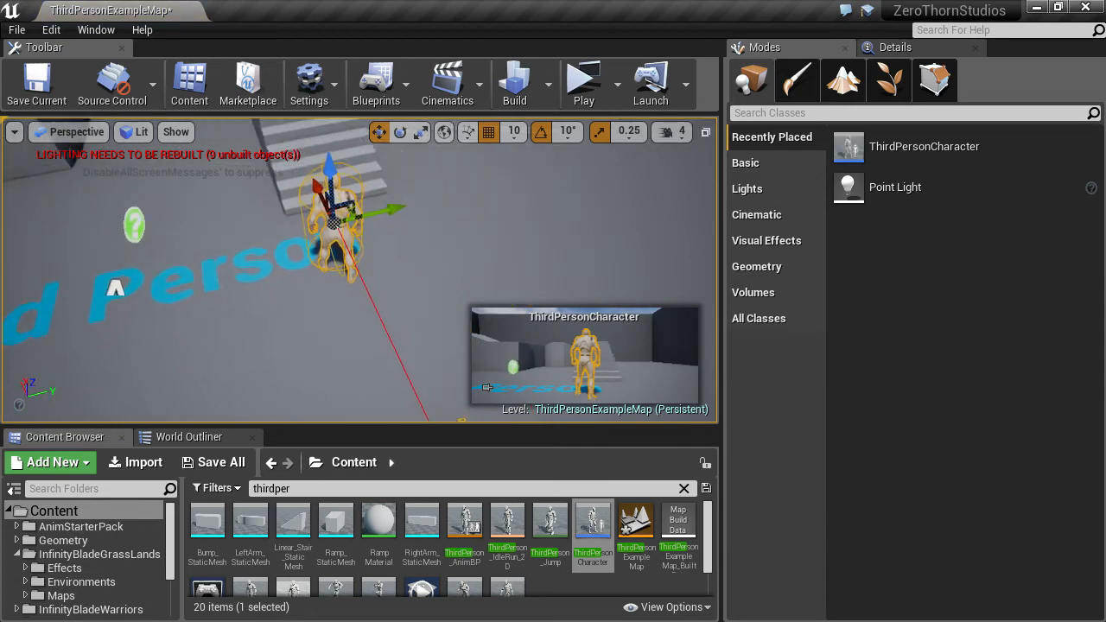
click(390, 245)
right_drag(390, 245, 346, 216)
key(w)
key(s)
mouse_move(398, 280)
right_down()
mouse_move(399, 207)
mouse_move(432, 147)
mouse_move(406, 285)
mouse_move(399, 279)
right_up()
- Locate the placed character's asset in the project content and open its ThirdPersonCharacter blueprint for editing
right_click(398, 279)
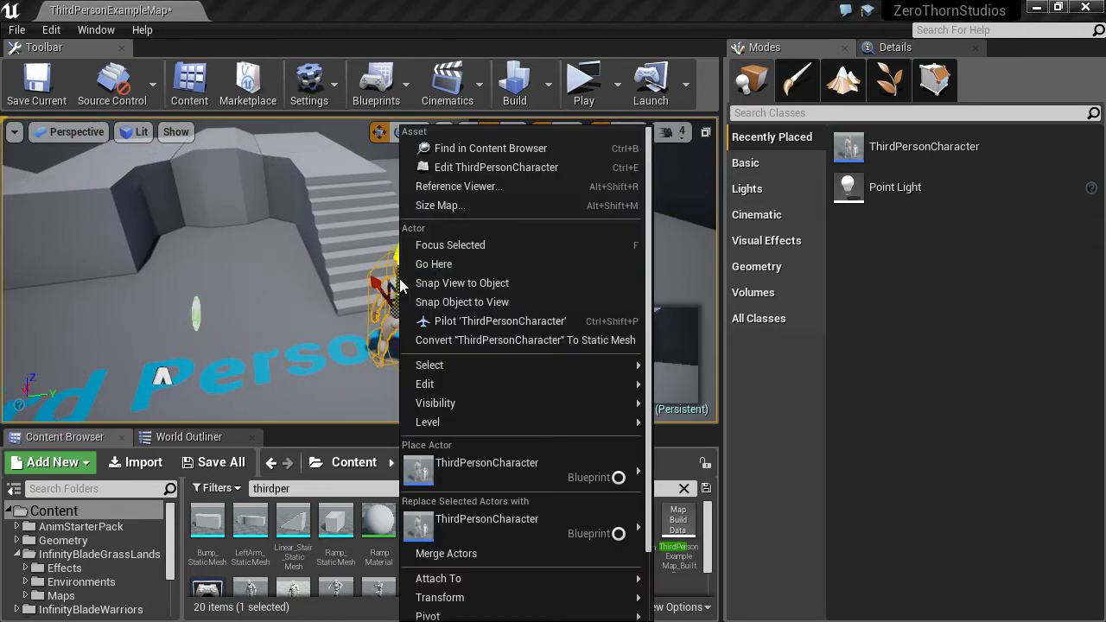
click(490, 148)
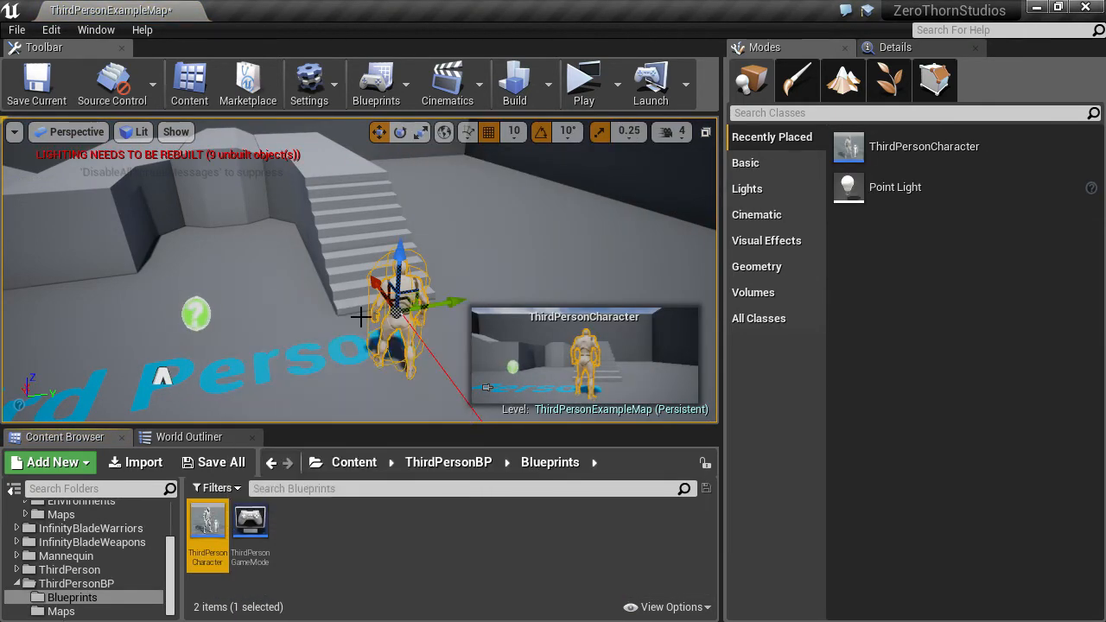
right_drag(363, 316, 329, 443)
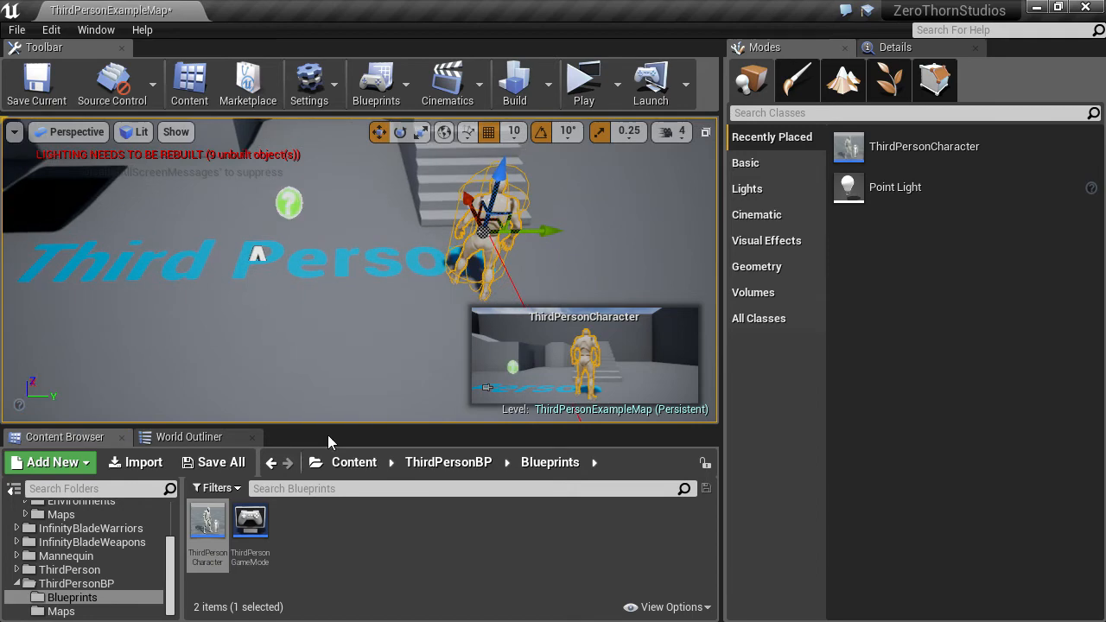
double_click(210, 519)
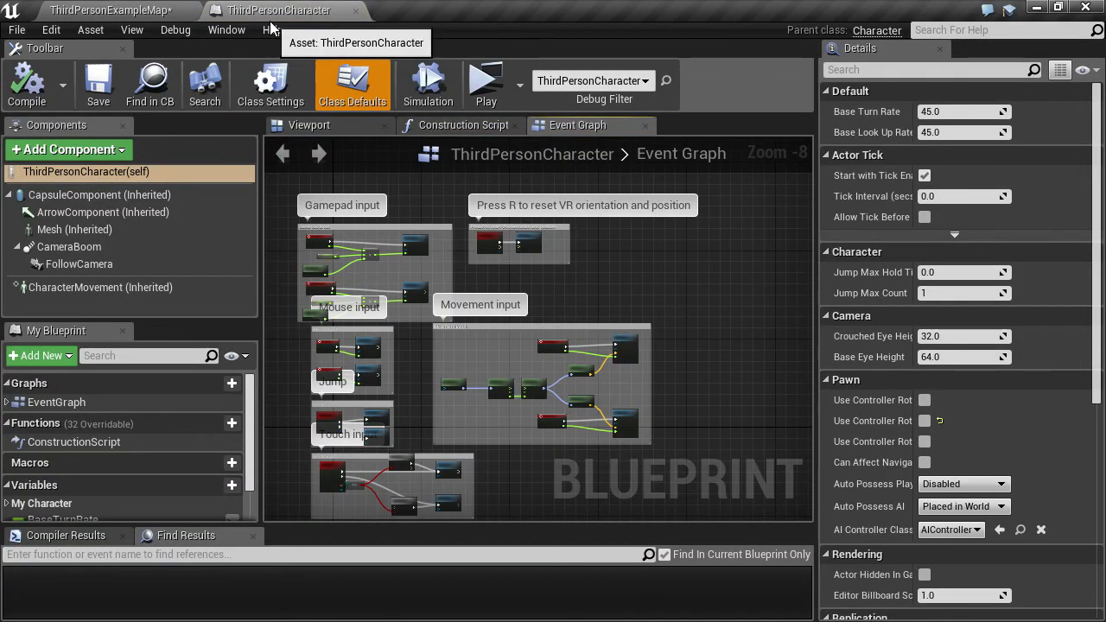
- Display the character in the blueprint's 3D viewport and inspect its body and capsule up close
click(315, 126)
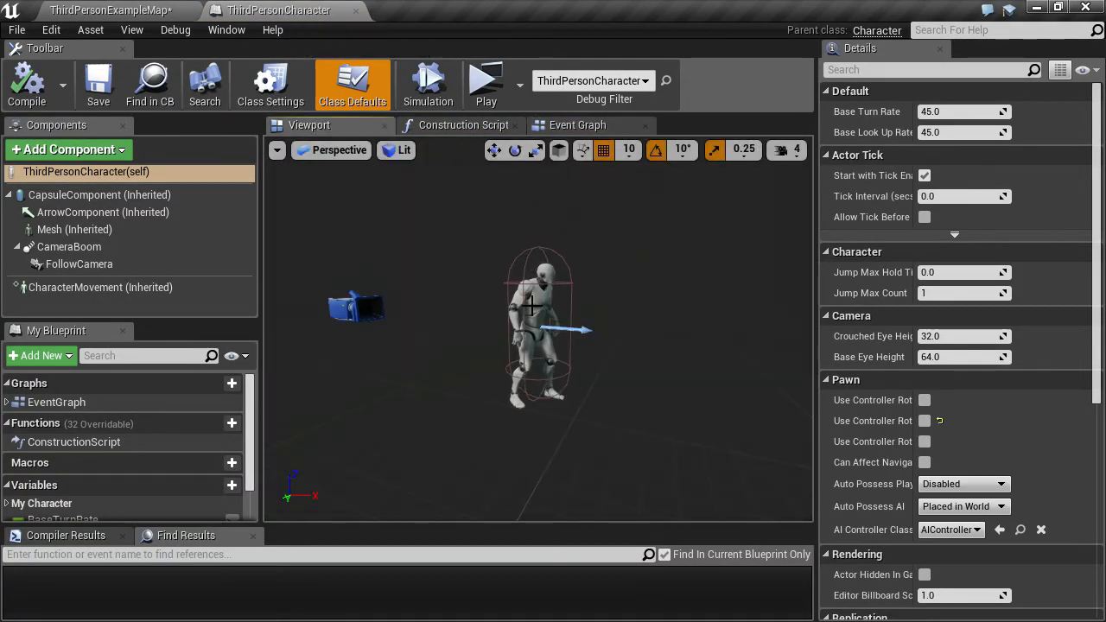
right_drag(531, 306, 624, 257)
mouse_move(412, 420)
right_down()
mouse_move(412, 395)
mouse_move(412, 420)
right_up()
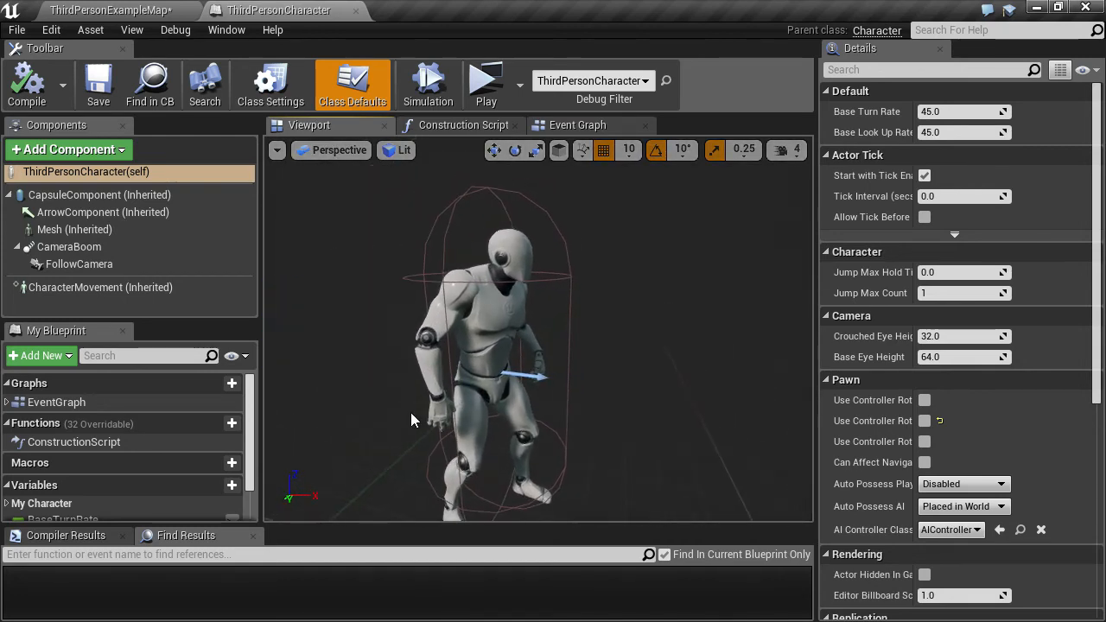
- Select the character's capsule component and examine its shape, physics, collision and event settings, widening the property-name column
click(425, 253)
scroll(927, 371, down, 2)
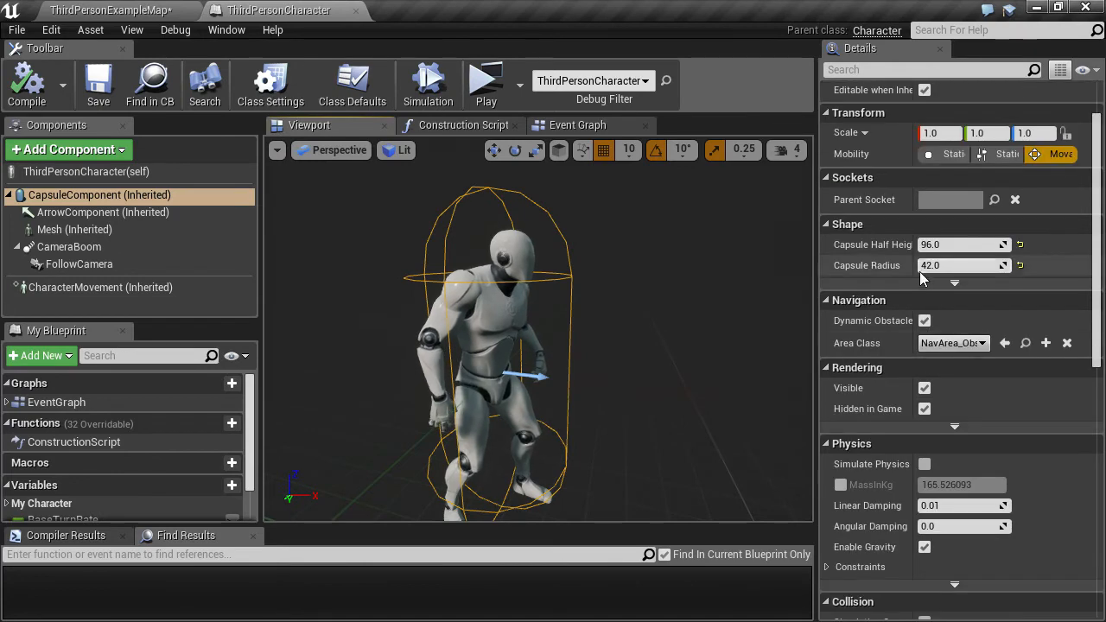
scroll(960, 427, down, 2)
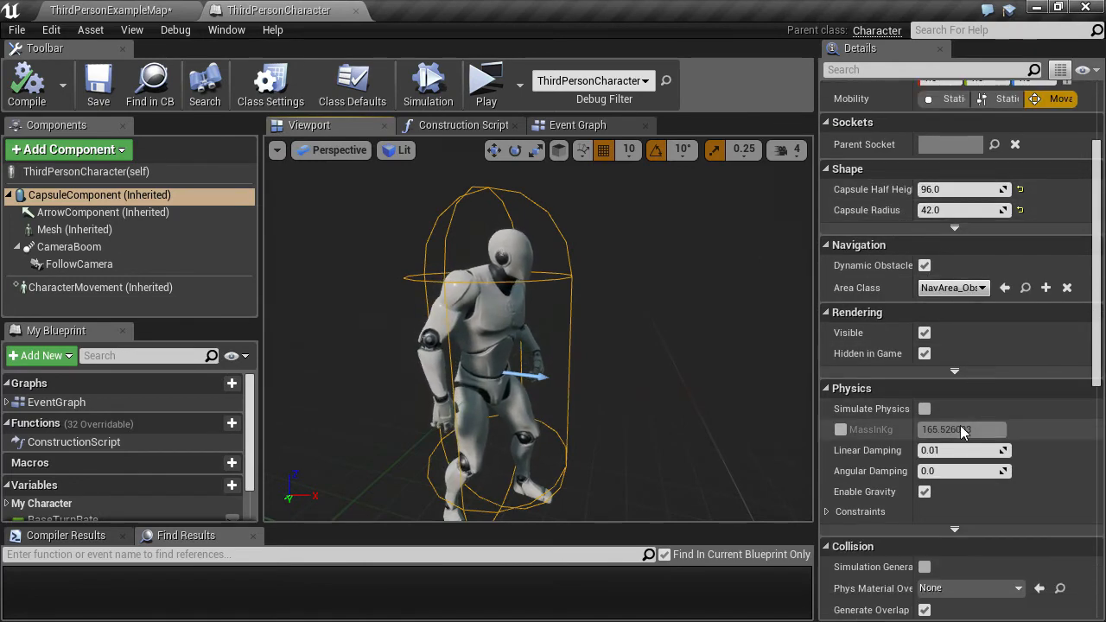
scroll(890, 536, down, 2)
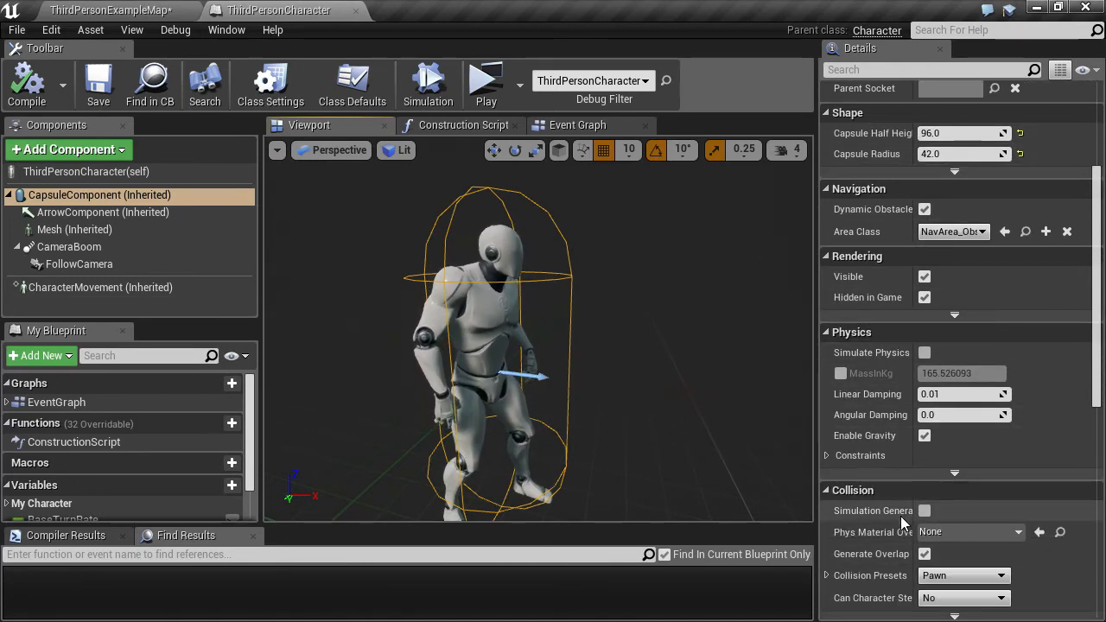
scroll(911, 521, down, 7)
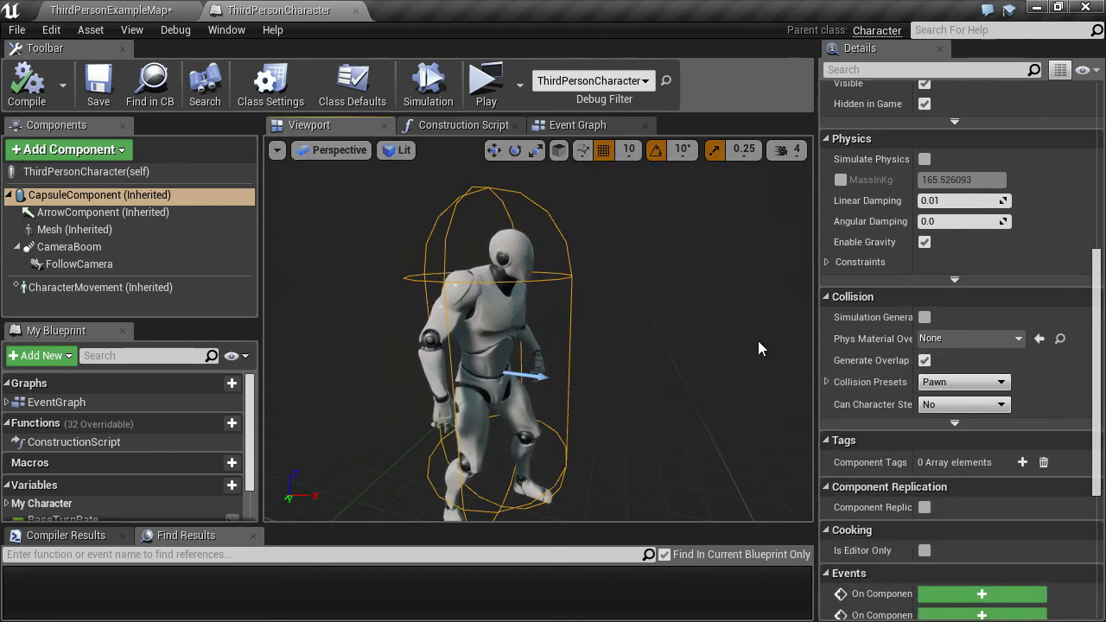
scroll(931, 404, down, 3)
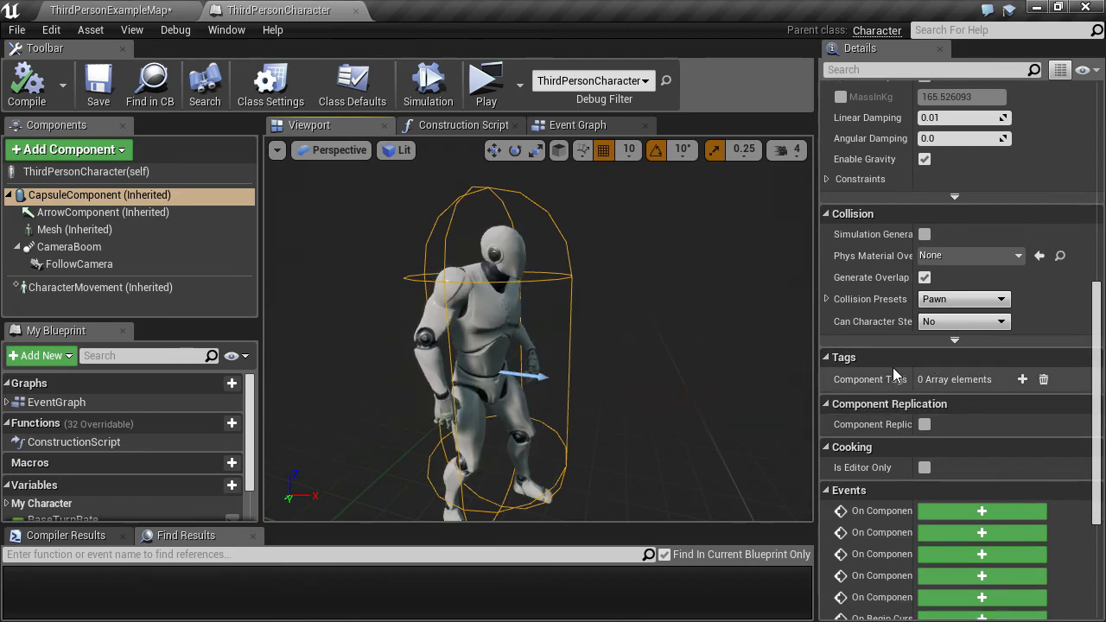
drag(914, 528, 951, 529)
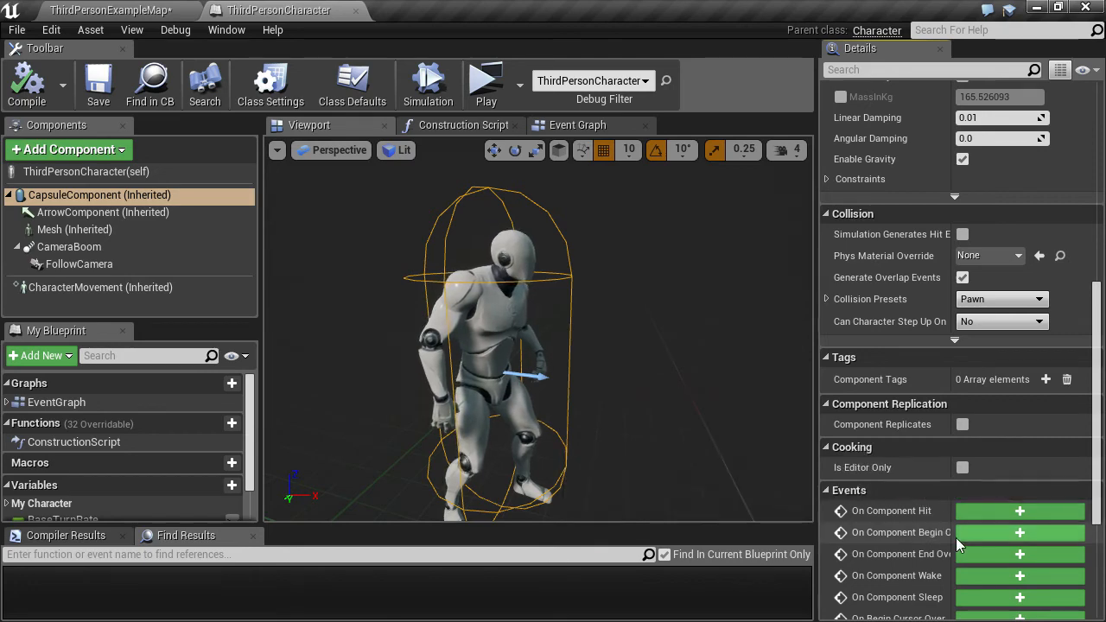
scroll(936, 413, up, 4)
scroll(936, 414, up, 7)
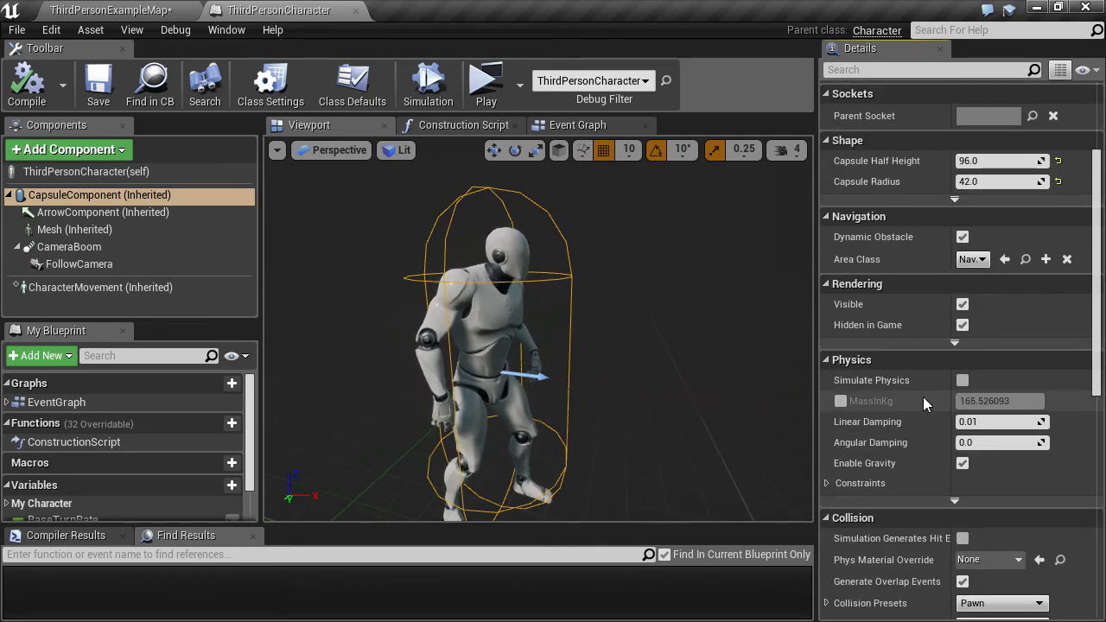
- Select the Mesh, CameraBoom and FollowCamera components in turn and inspect each in the blueprint's viewport
click(86, 231)
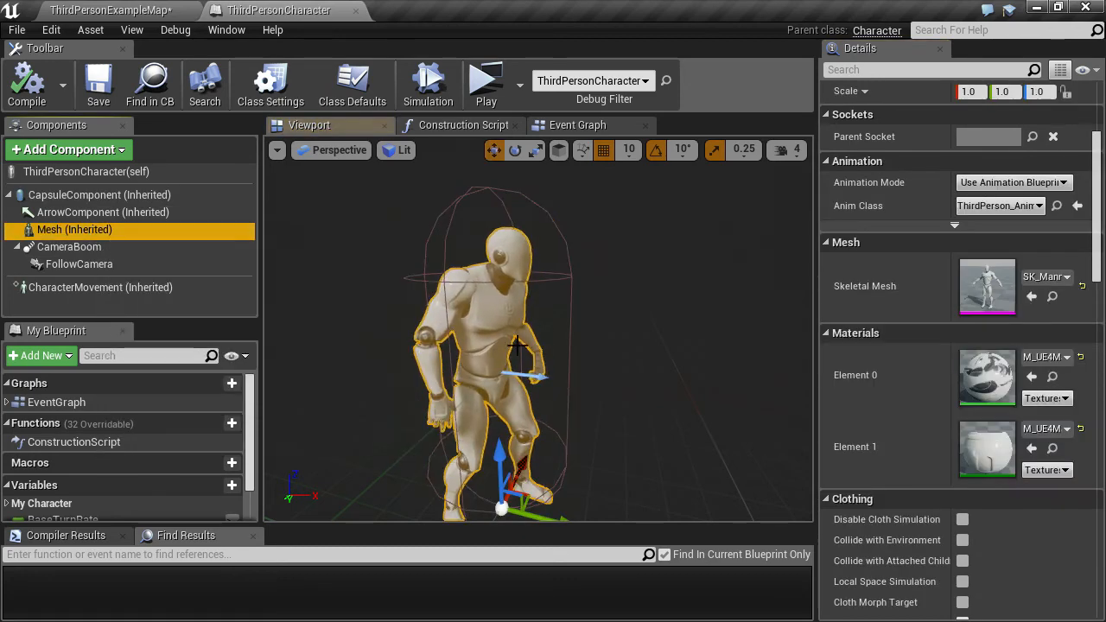
click(92, 249)
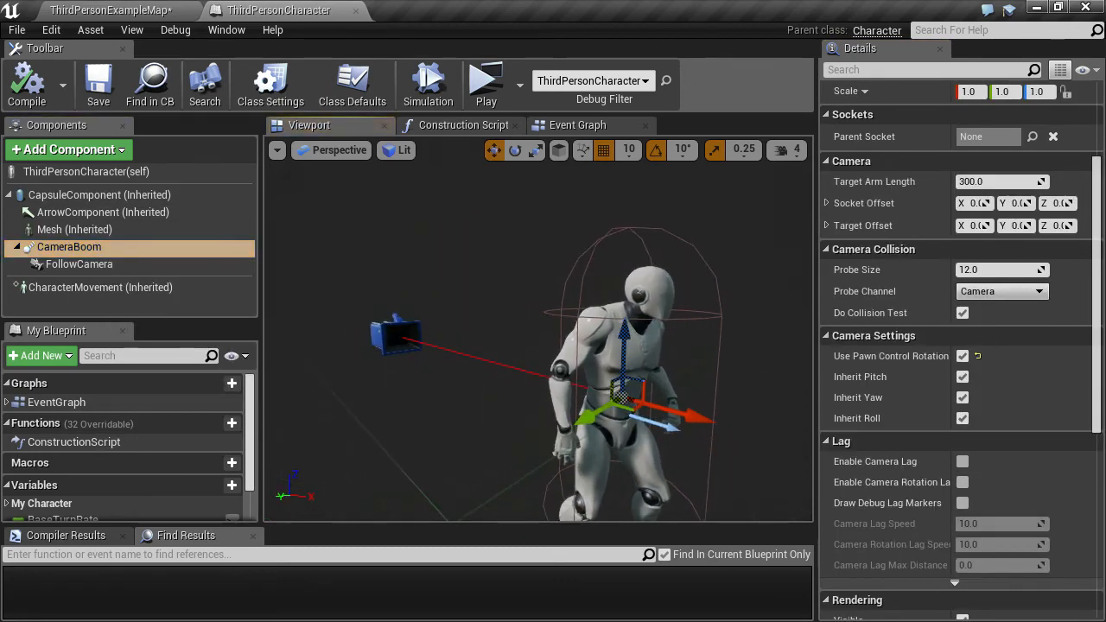
click(78, 265)
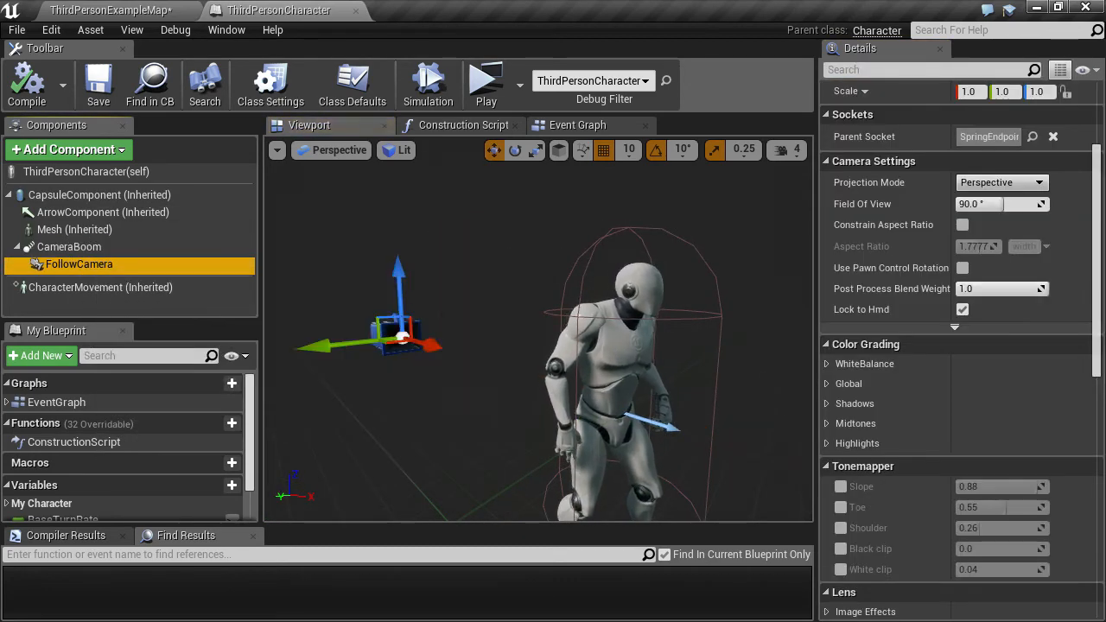
alt+drag(408, 331, 519, 331)
alt+right_drag(408, 331, 62, 310)
- Examine the CharacterMovement component's general, walking and jumping settings, and look through the blueprint's functions, macros and variables
click(65, 288)
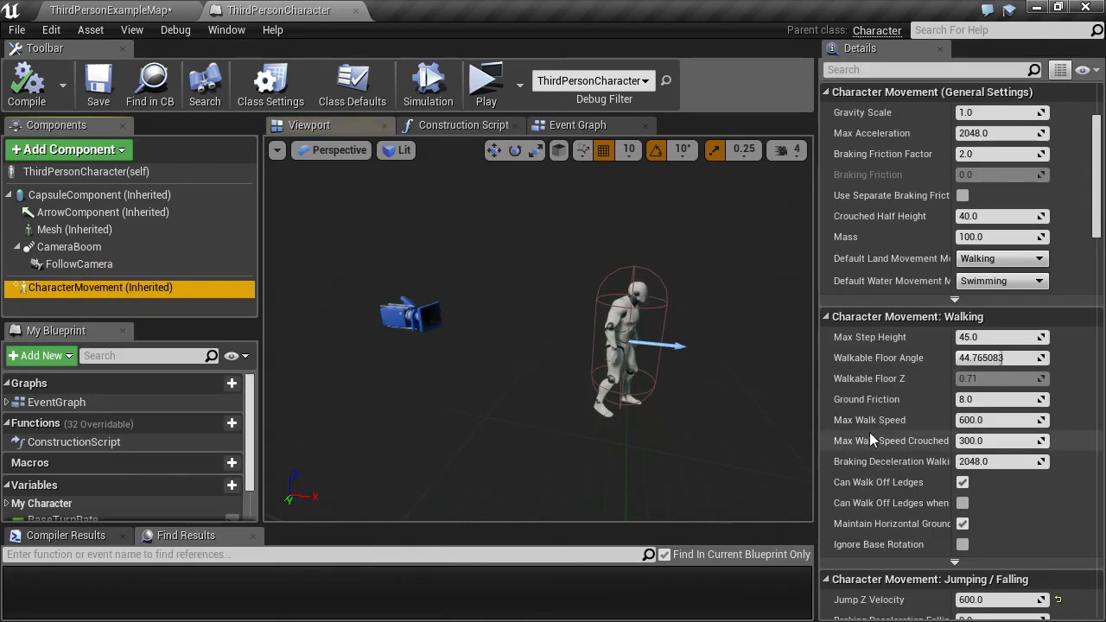
scroll(904, 320, up, 3)
scroll(915, 242, up, 2)
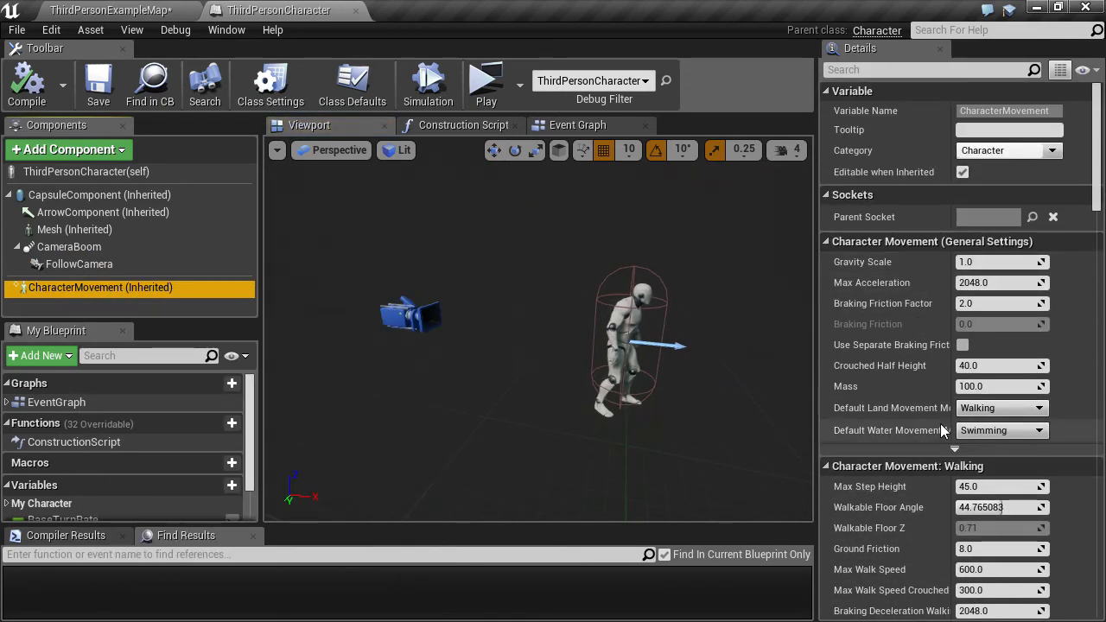
scroll(925, 303, down, 5)
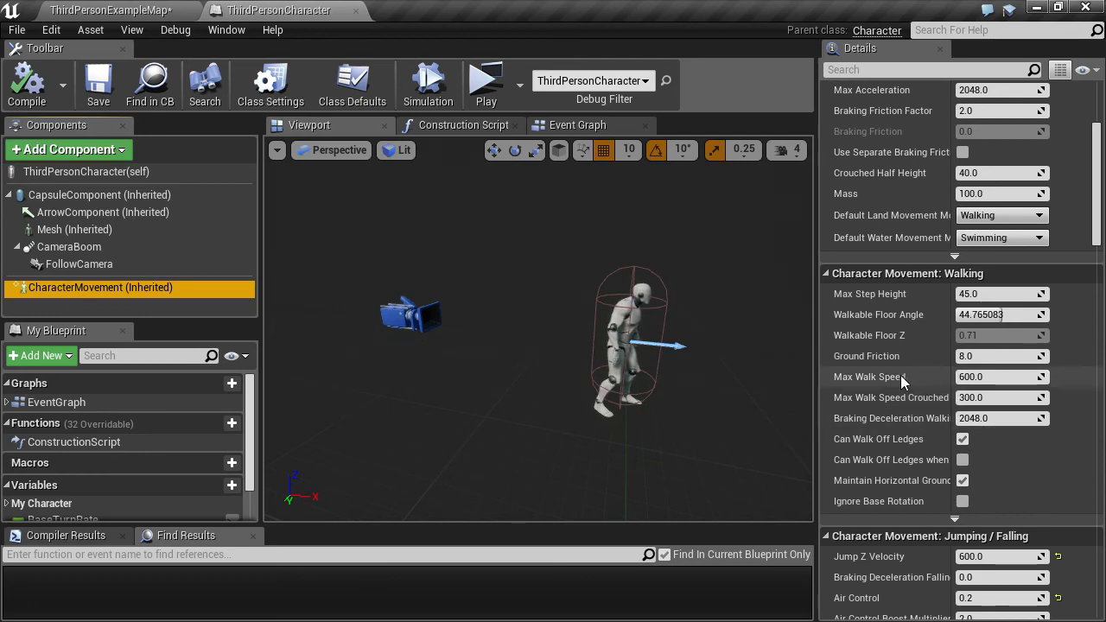
scroll(916, 363, down, 4)
scroll(100, 419, down, 2)
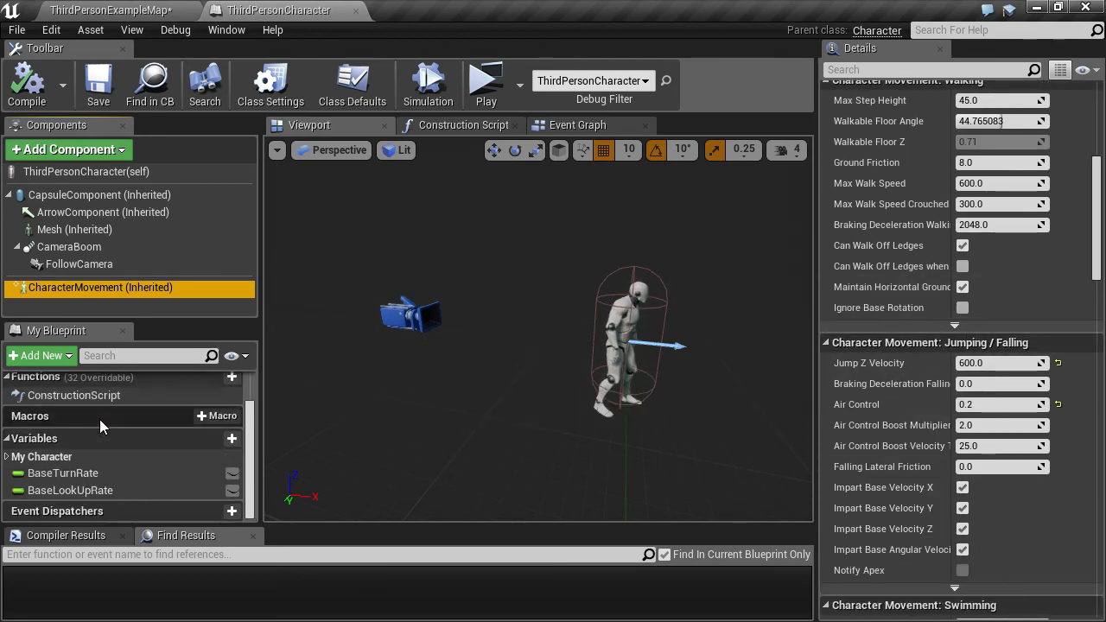
scroll(509, 429, up, 5)
scroll(714, 354, down, 5)
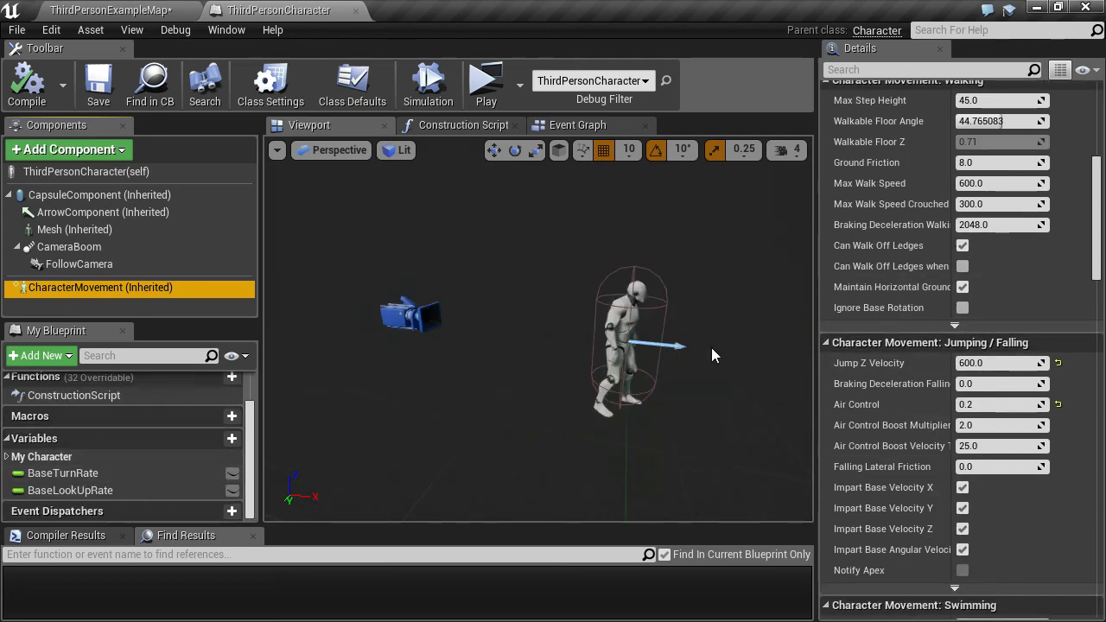
- Set the CameraBoom component's Target Arm Length to 600
click(69, 247)
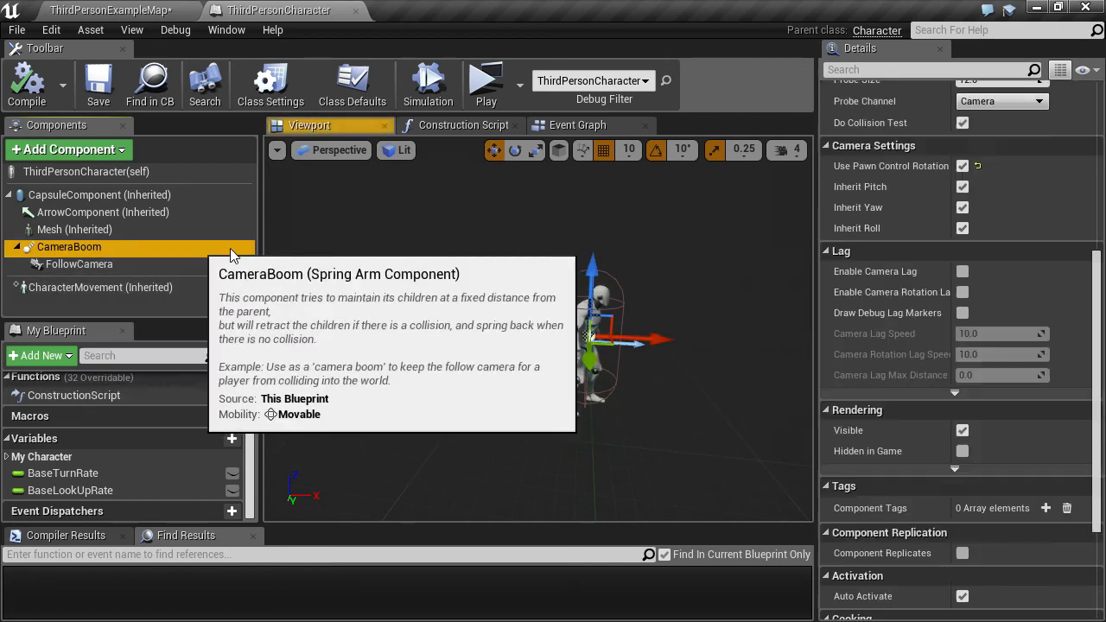
scroll(949, 240, up, 8)
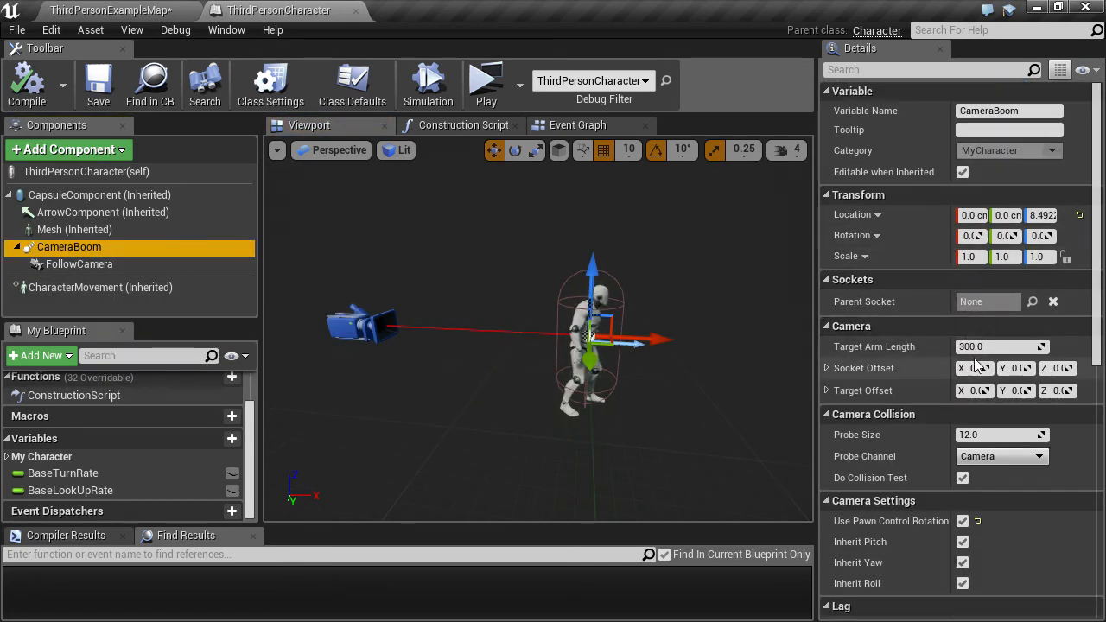
click(976, 346)
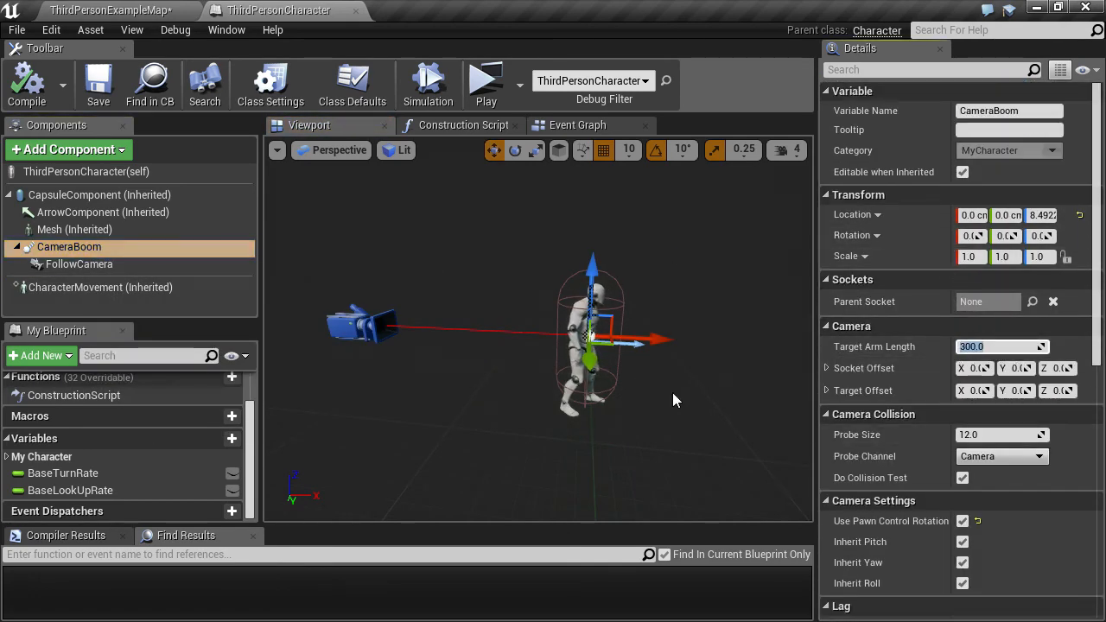
text(600)
key(Return)
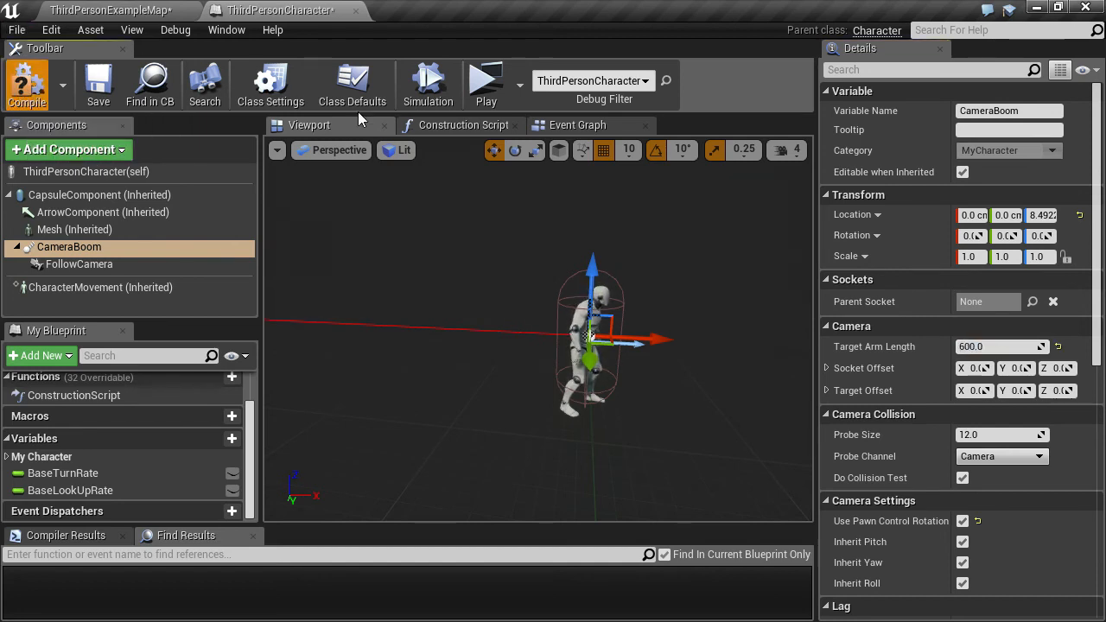
- Play the level in a preview window, run the character around to check the camera distance, and end the play session
click(487, 82)
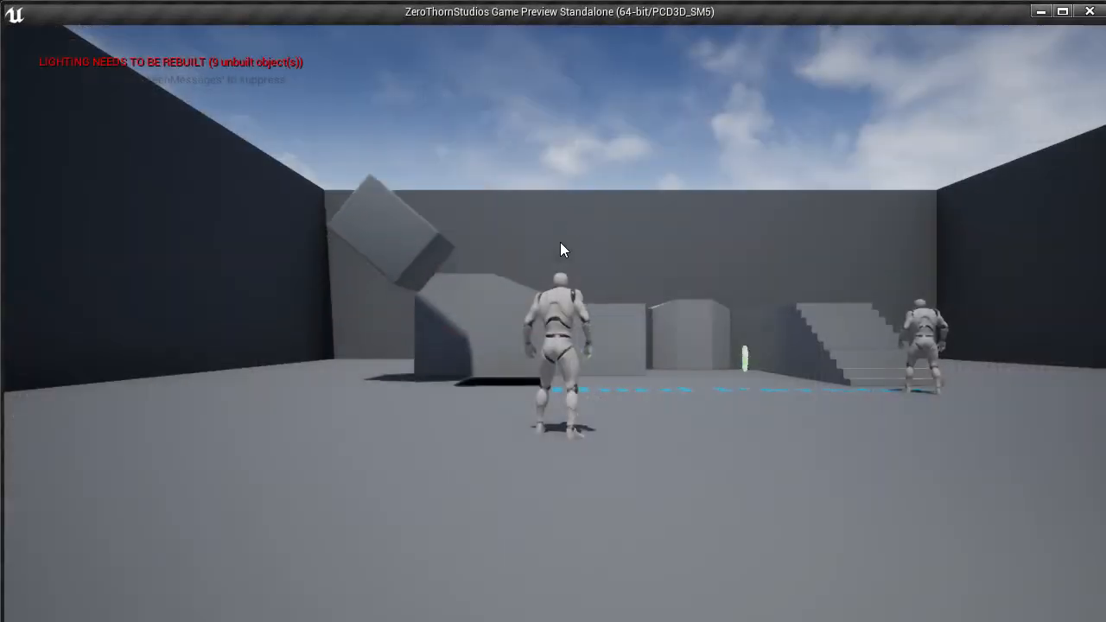
key(d)
key(w)
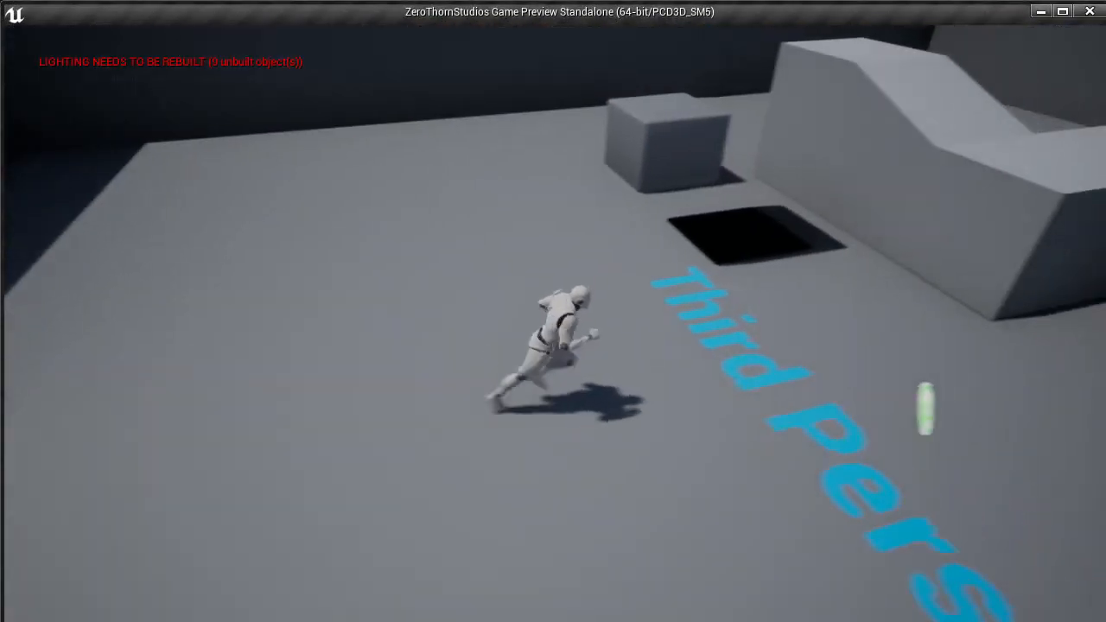
key(s)
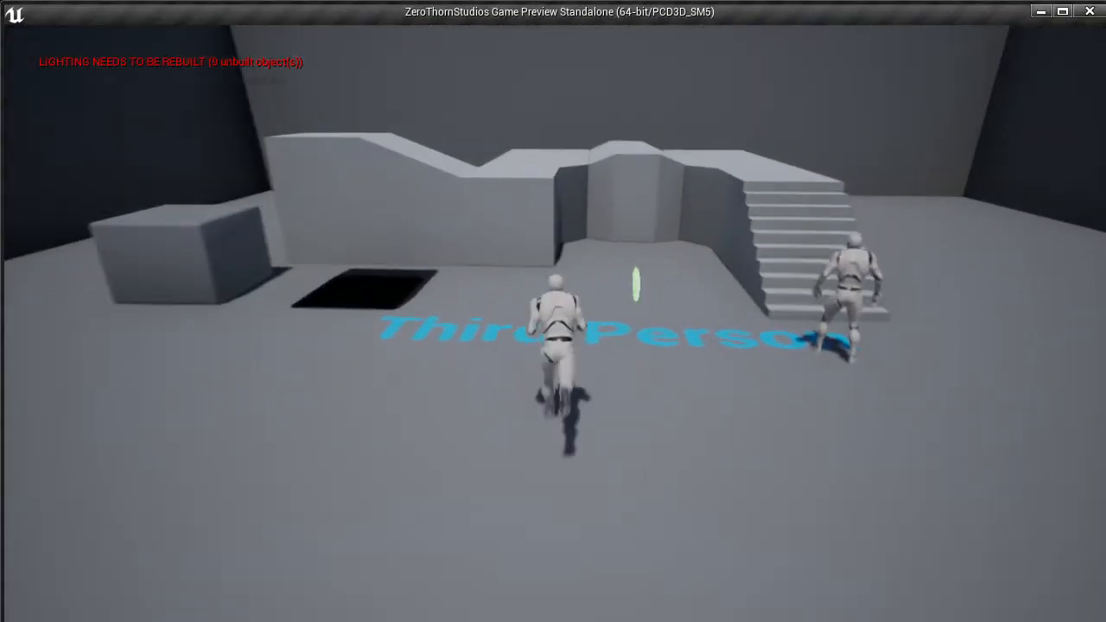
key(Escape)
- Select the character's Mesh component and inspect it in the blueprint's viewport
drag(512, 347, 464, 322)
click(82, 230)
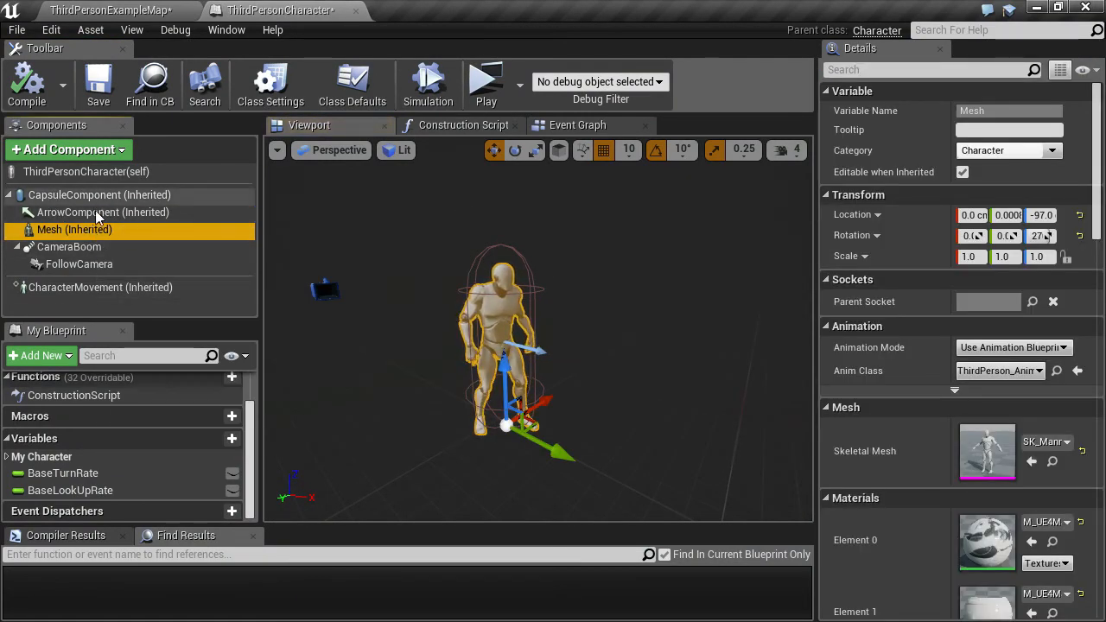
click(538, 312)
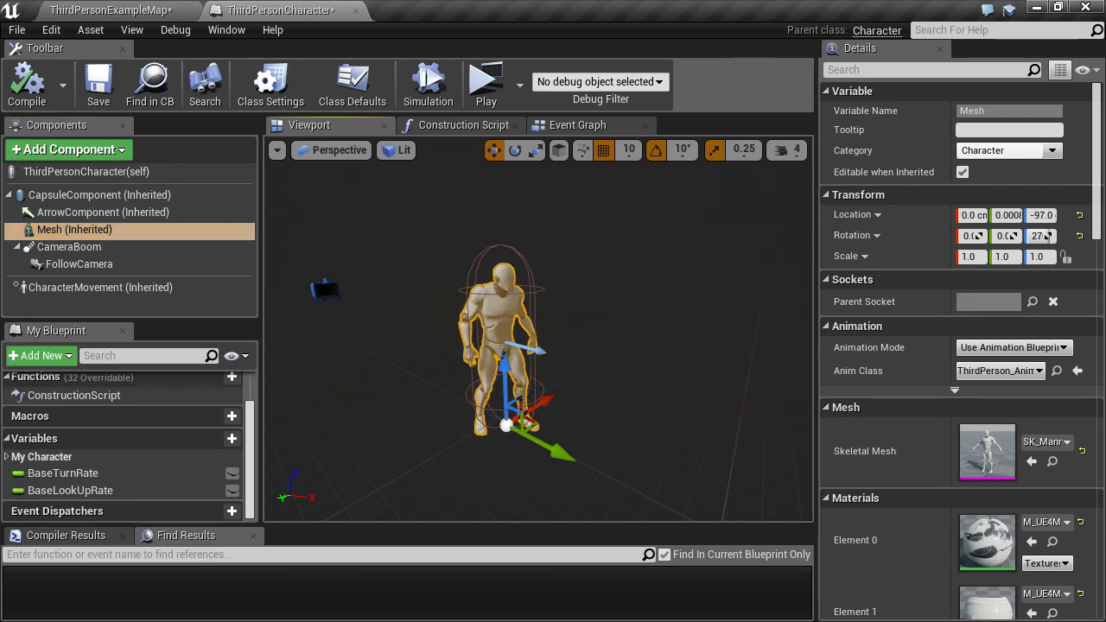
click(504, 307)
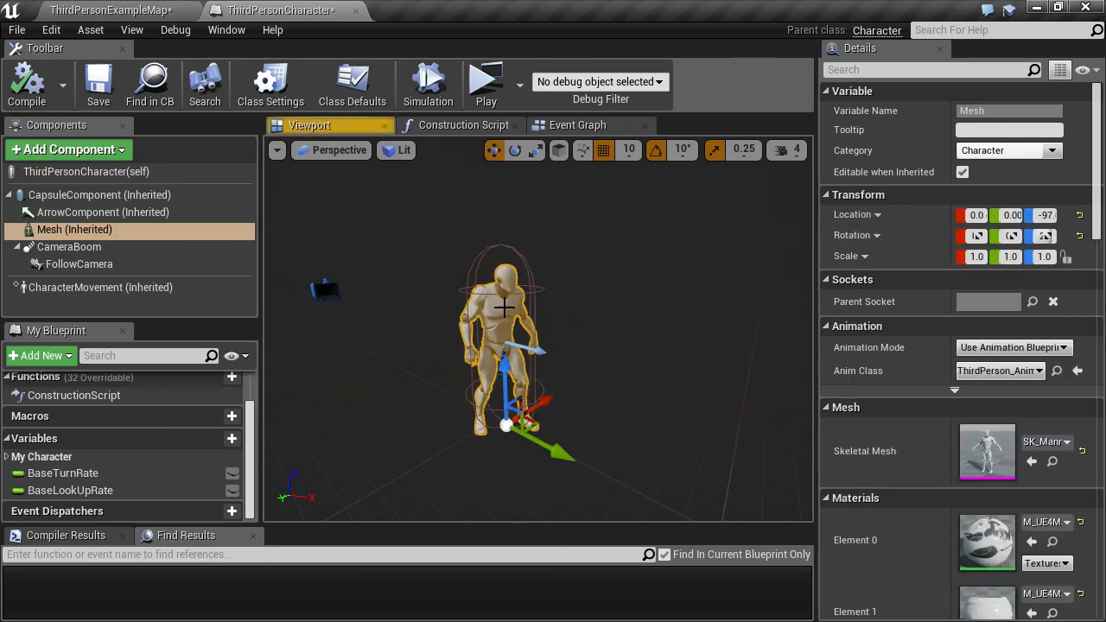
- Open the blueprint's Construction Script graph and inspect its node
click(453, 128)
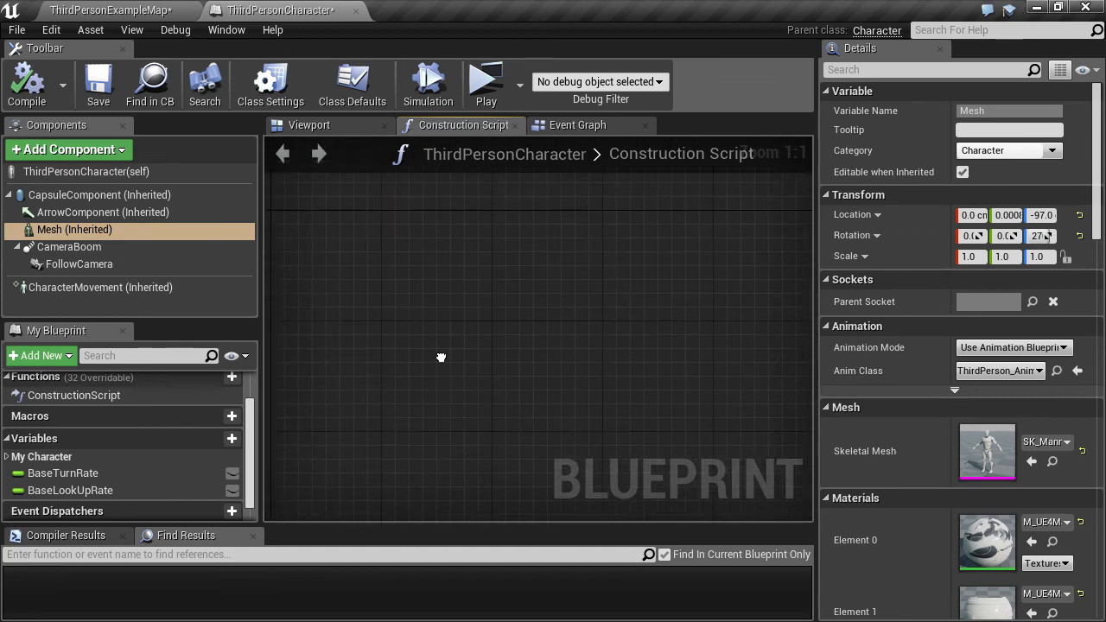
right_drag(441, 357, 489, 382)
scroll(488, 383, down, 3)
right_drag(381, 252, 360, 366)
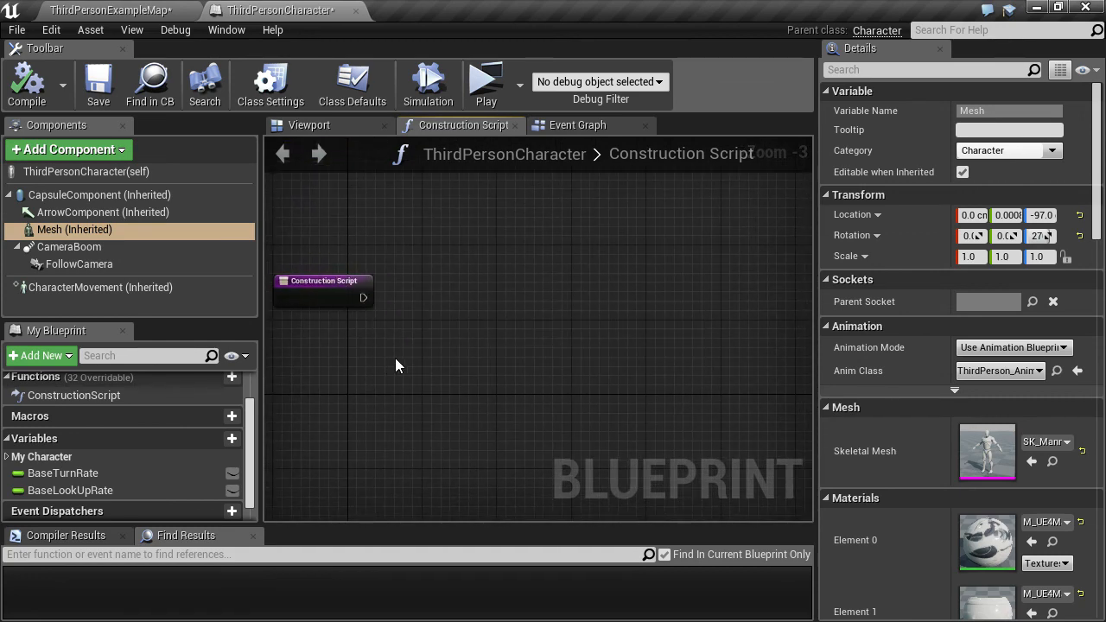
right_drag(420, 363, 363, 314)
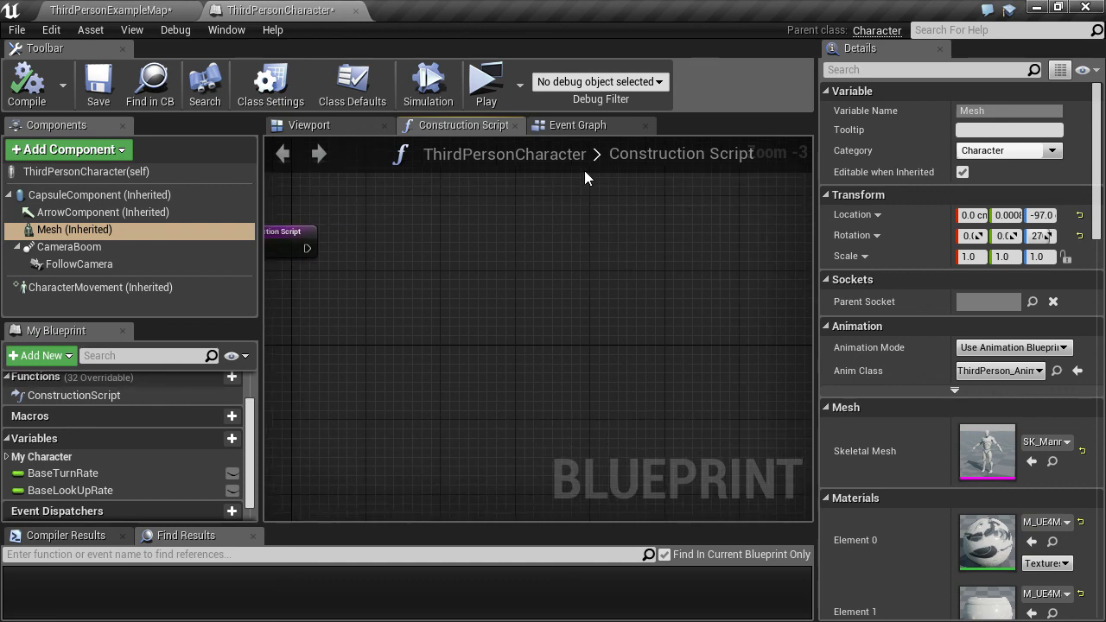
- Return to the blueprint's Event Graph and look over its groups of input nodes
click(570, 129)
right_drag(556, 319, 577, 293)
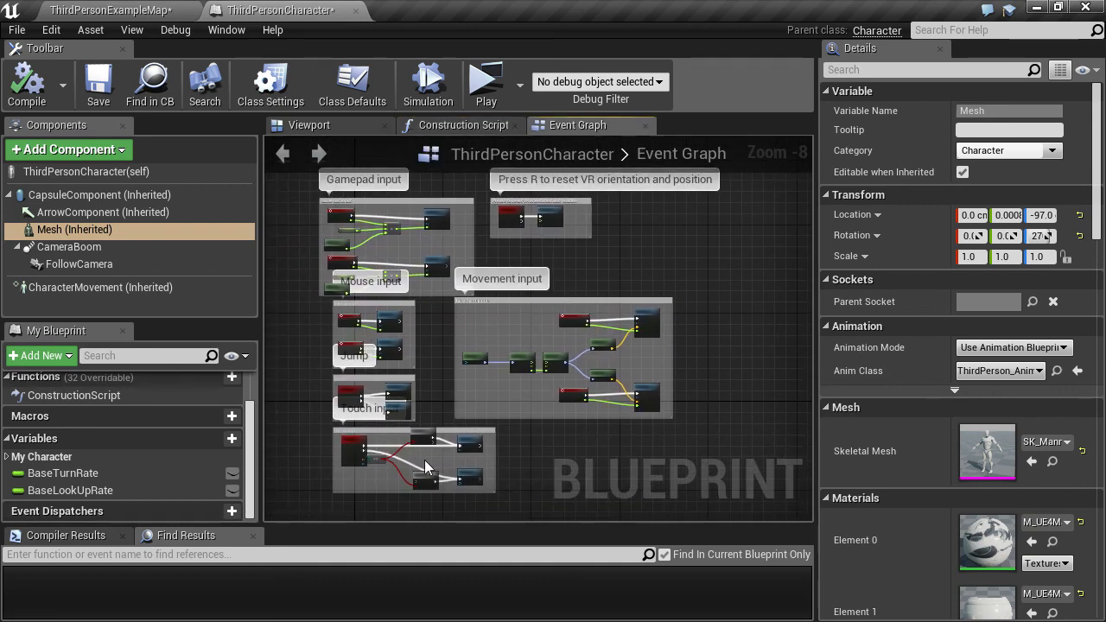
right_drag(538, 459, 537, 428)
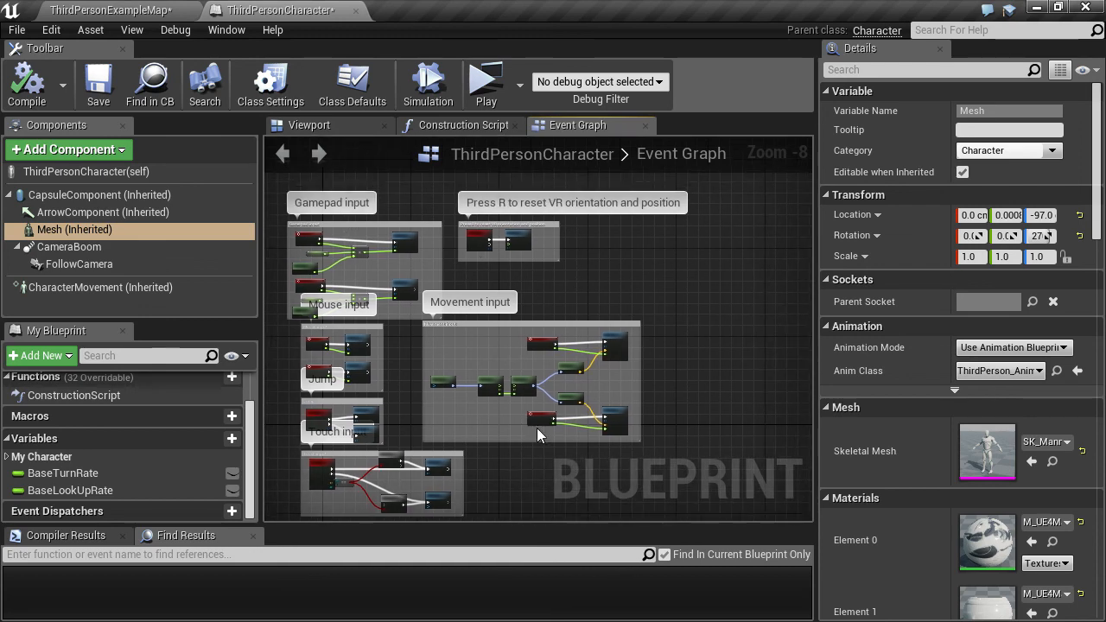